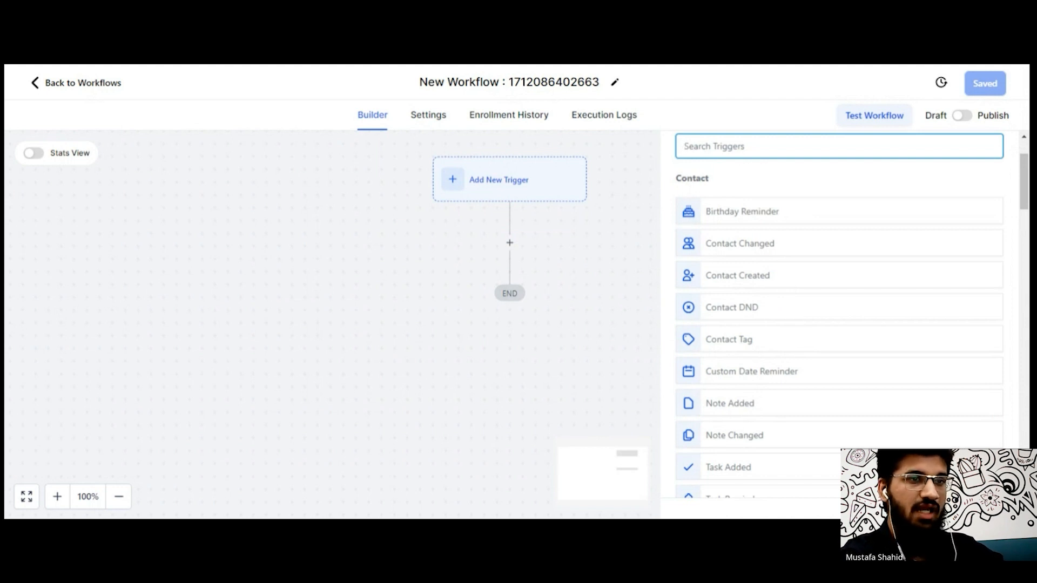
left_click_drag(1024, 172, 1025, 174)
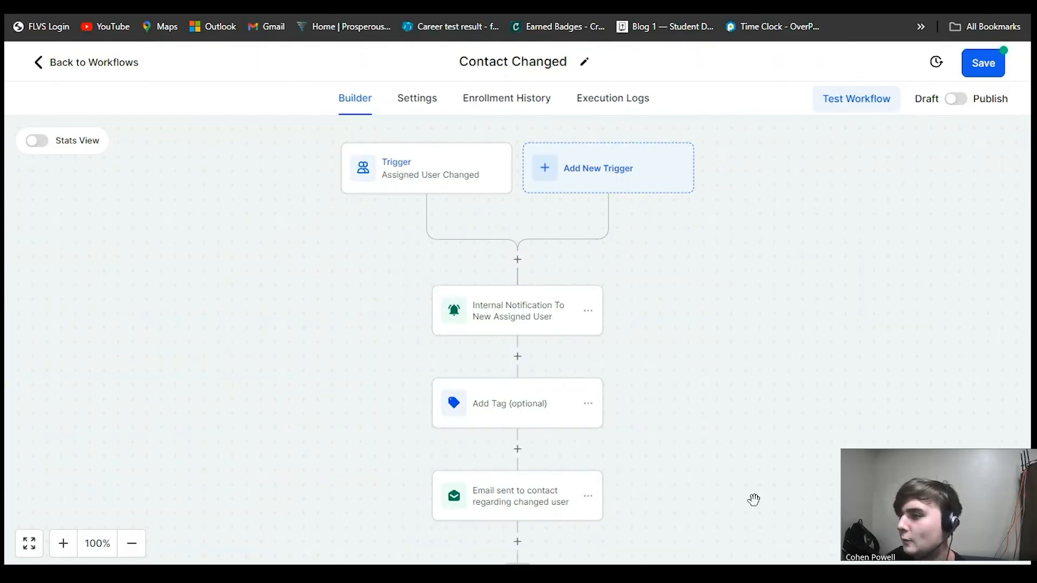
- Open the Assigned User Changed trigger and review its Contact Changed type and Assigned User filter
left_click(429, 180)
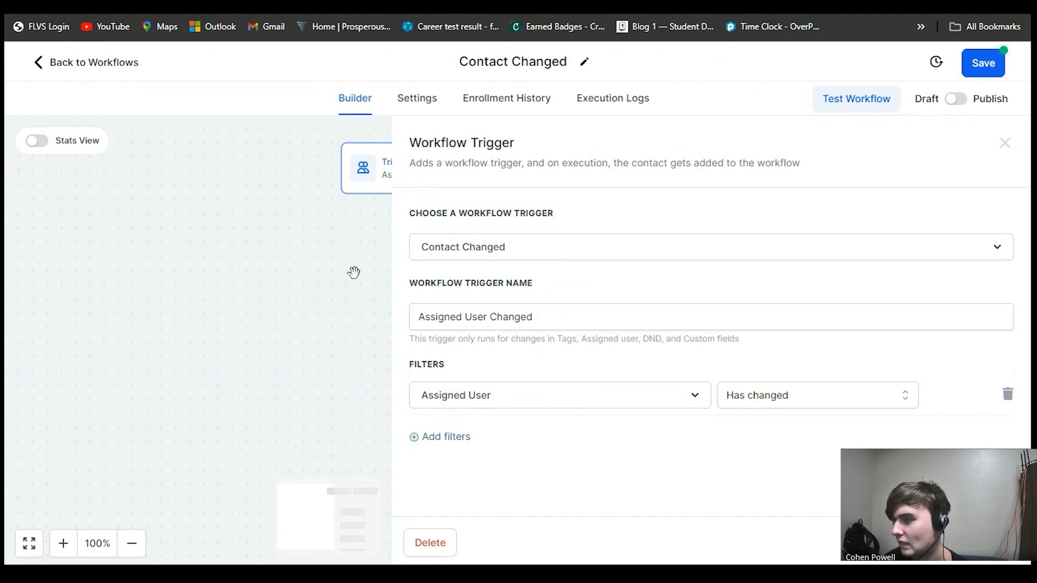
left_click(975, 543)
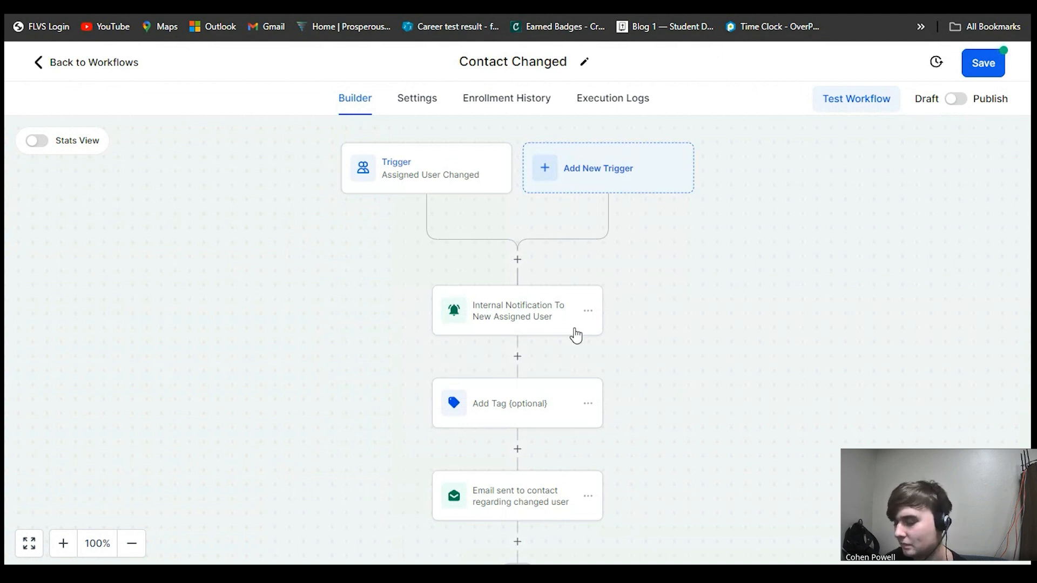
left_click(435, 180)
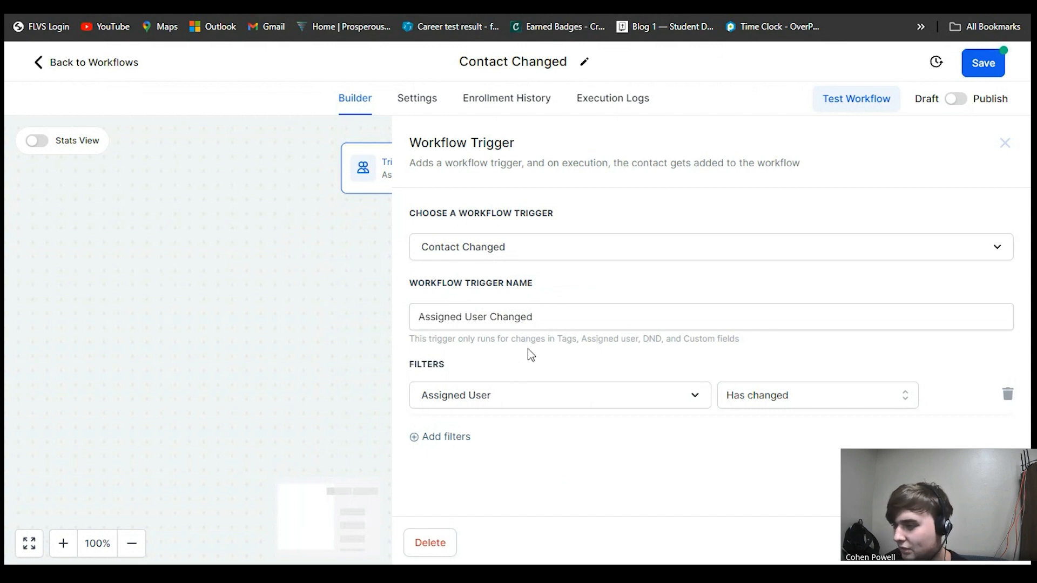
left_click(528, 396)
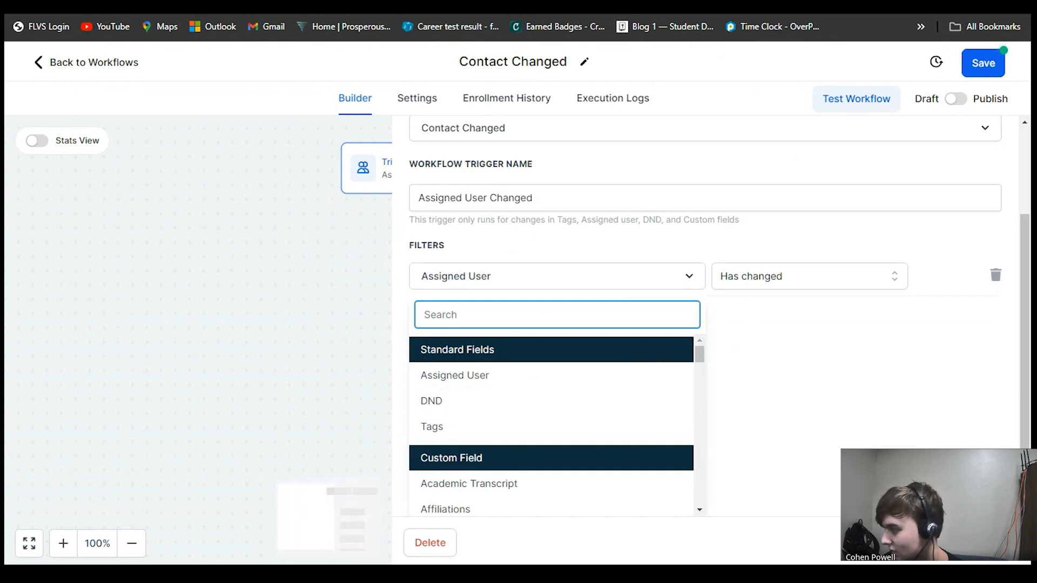
left_click(922, 547)
- Open the internal notification action and scroll to its title and message
left_click(562, 317)
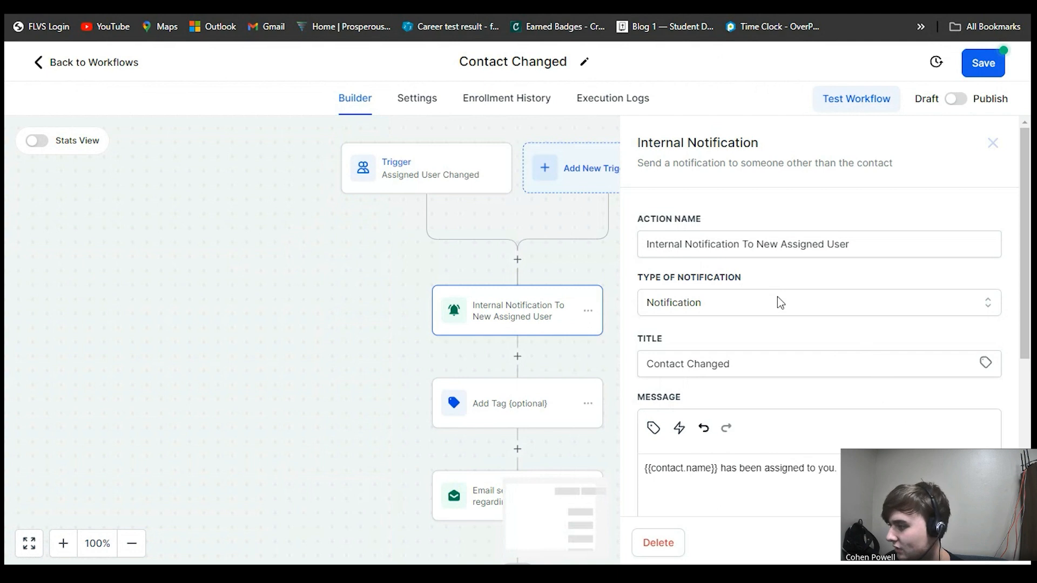
scroll(777, 296, "down", 1)
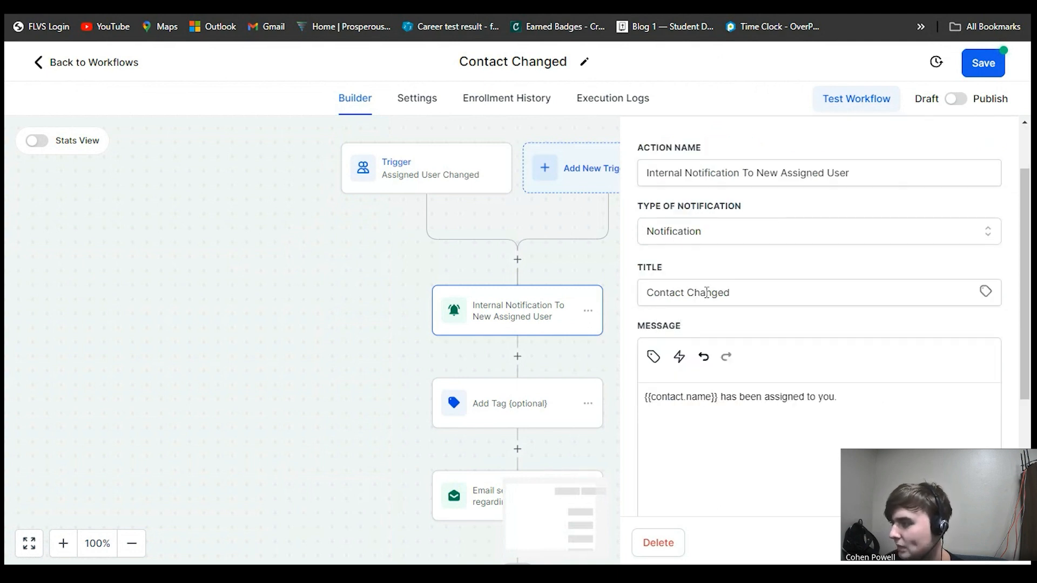
scroll(740, 294, "down", 1)
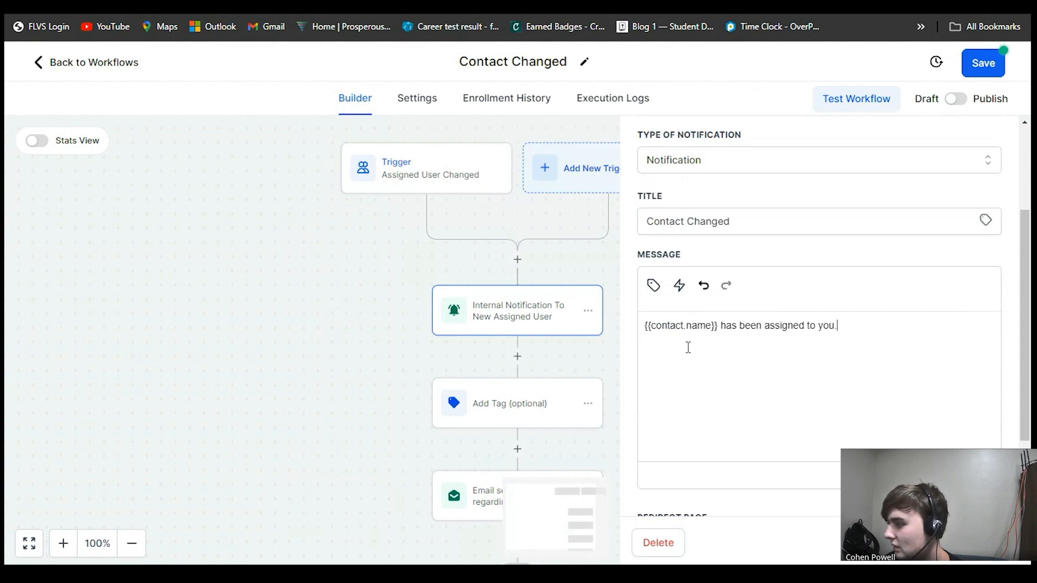
left_click(669, 286)
left_click(618, 353)
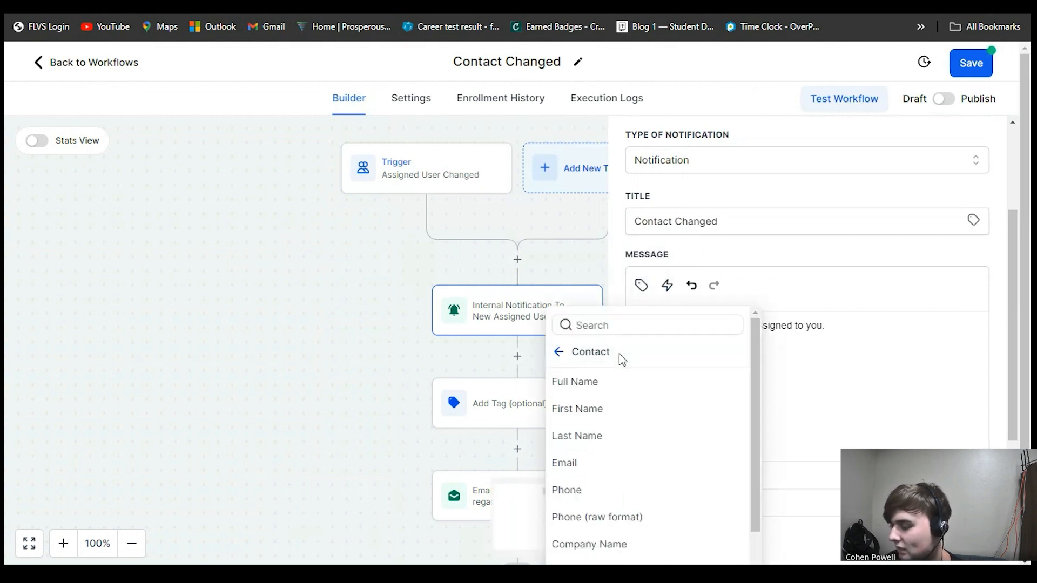
left_click(599, 383)
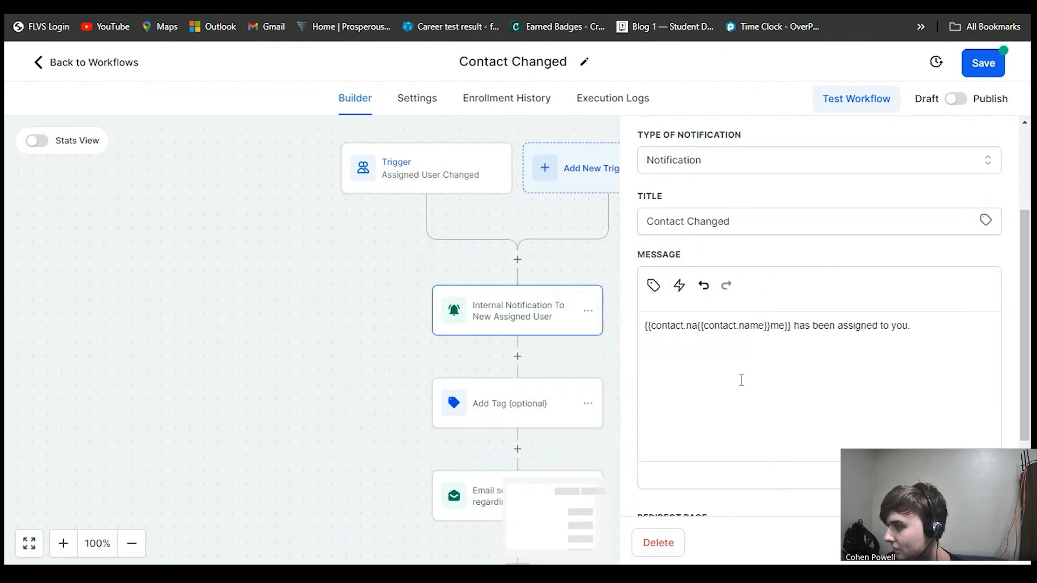
left_click_drag(770, 327, 699, 336)
key("BackSpace")
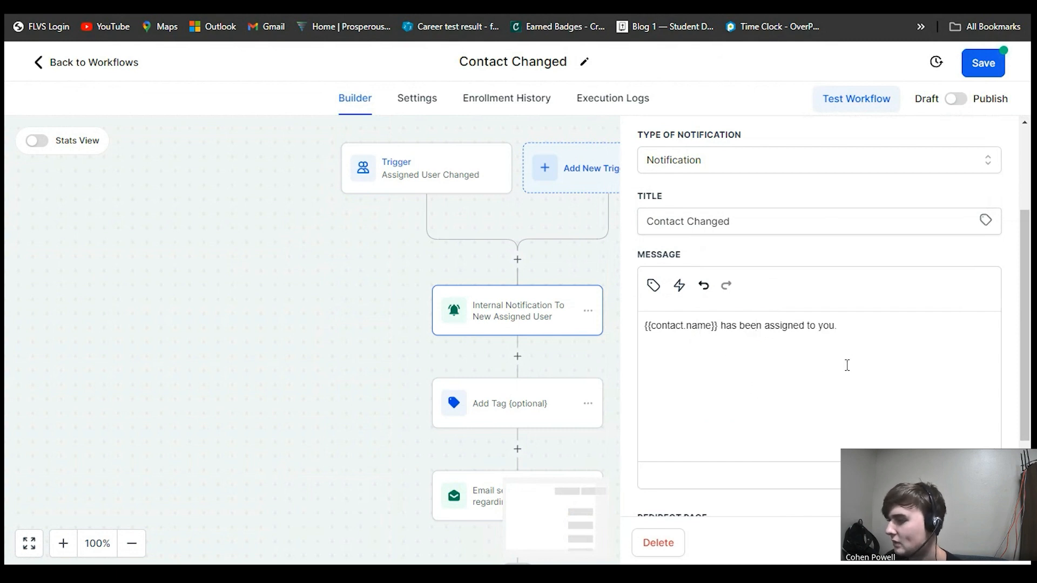
- Review the notification's message, redirect page and recipient user type settings
scroll(831, 335, "down", 2)
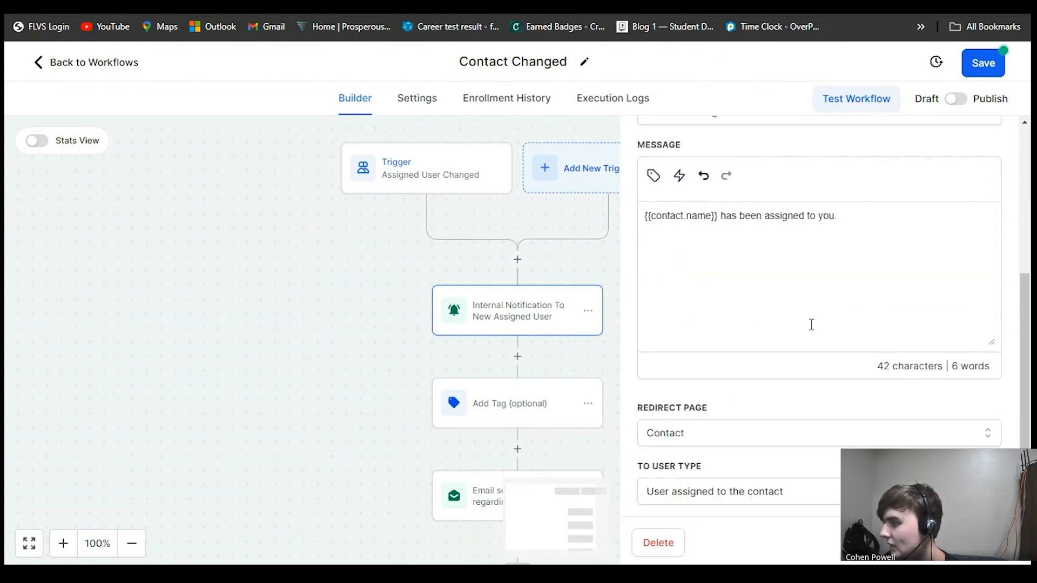
scroll(814, 296, "up", 1)
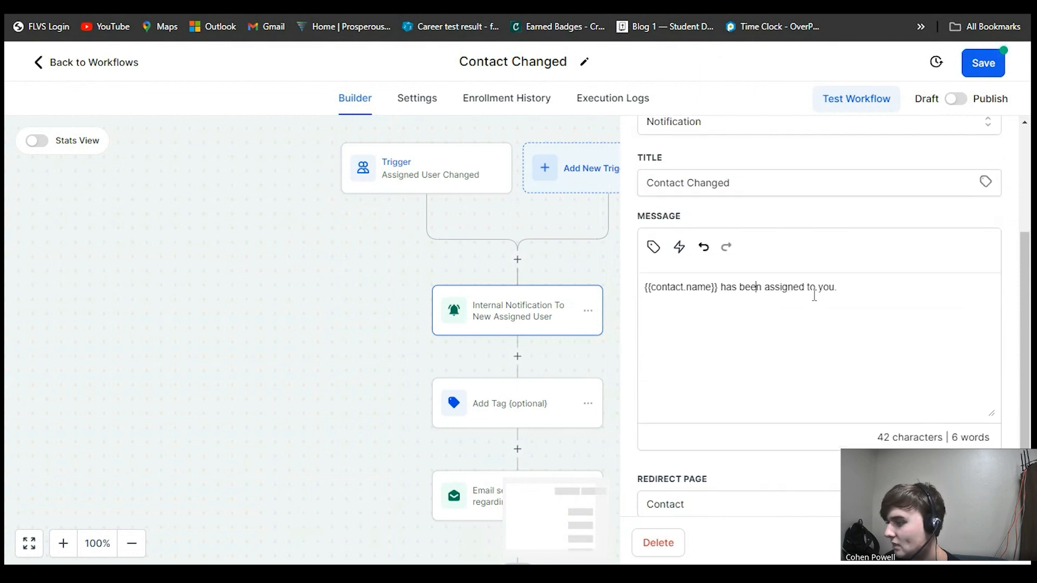
scroll(814, 295, "down", 1)
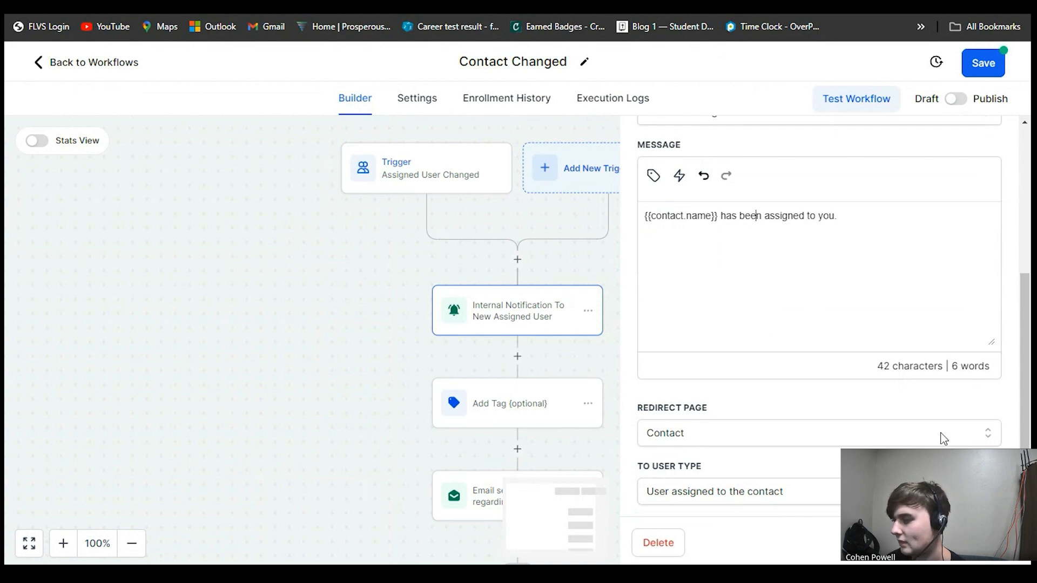
- Open the email action to review its sender name, sender email and subject, then close it
left_click(548, 345)
left_click(549, 345)
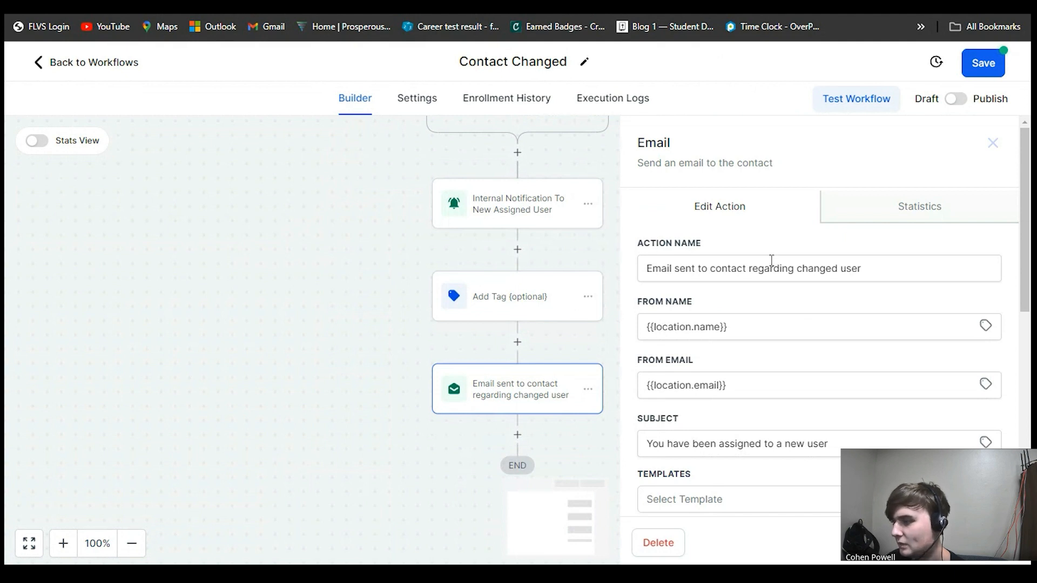
scroll(736, 292, "down", 2)
scroll(738, 293, "up", 2)
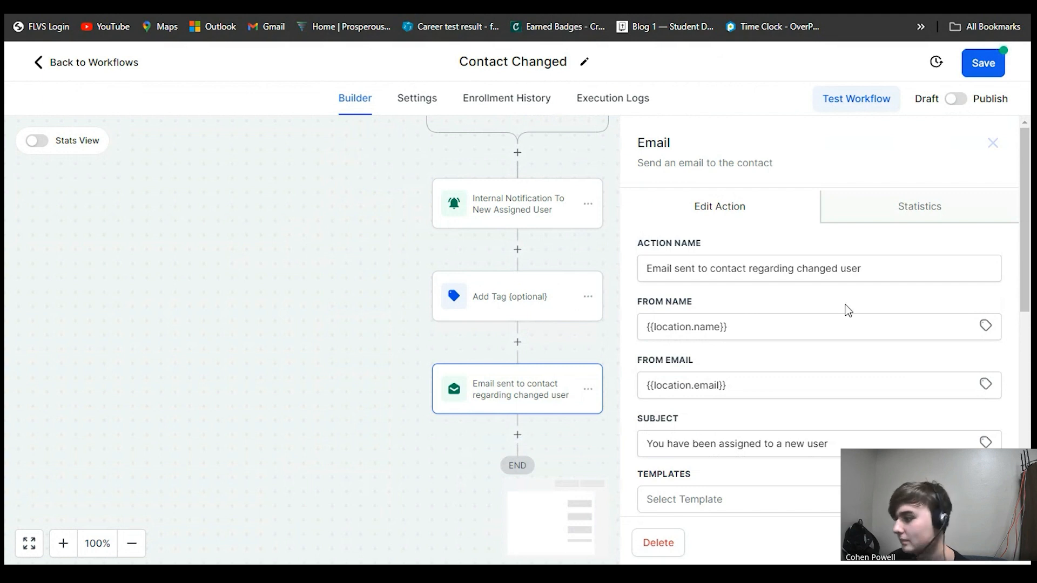
left_click(993, 143)
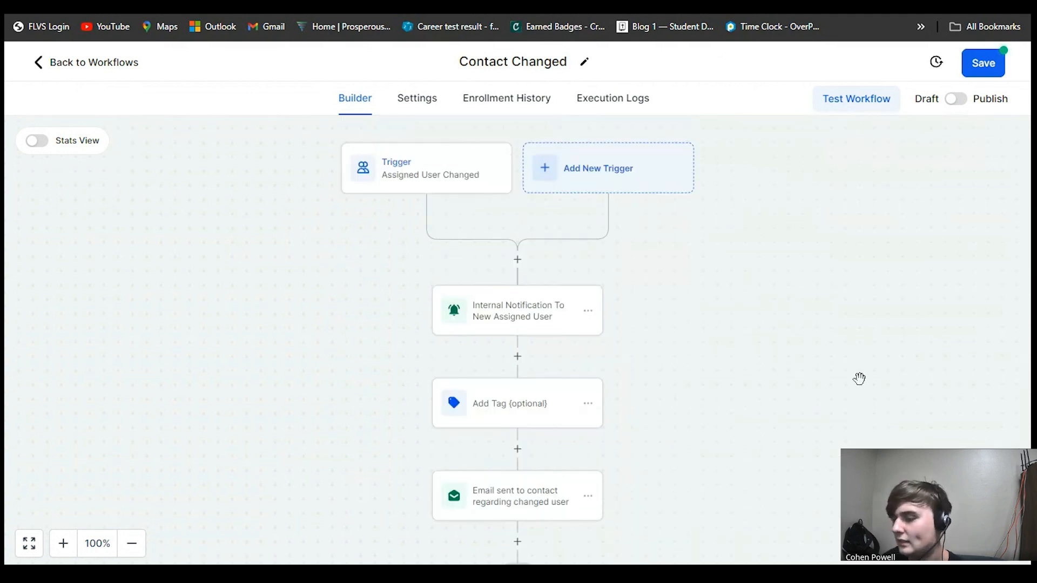
- Save the workflow and open the Contact Marked as DND workflow from the workflow list
left_click(977, 62)
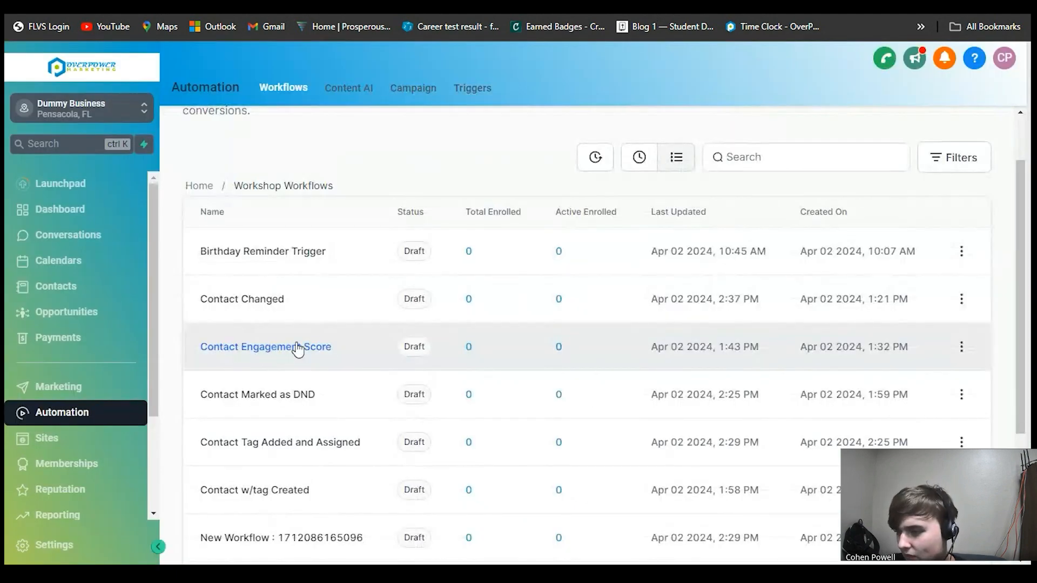
left_click(273, 397)
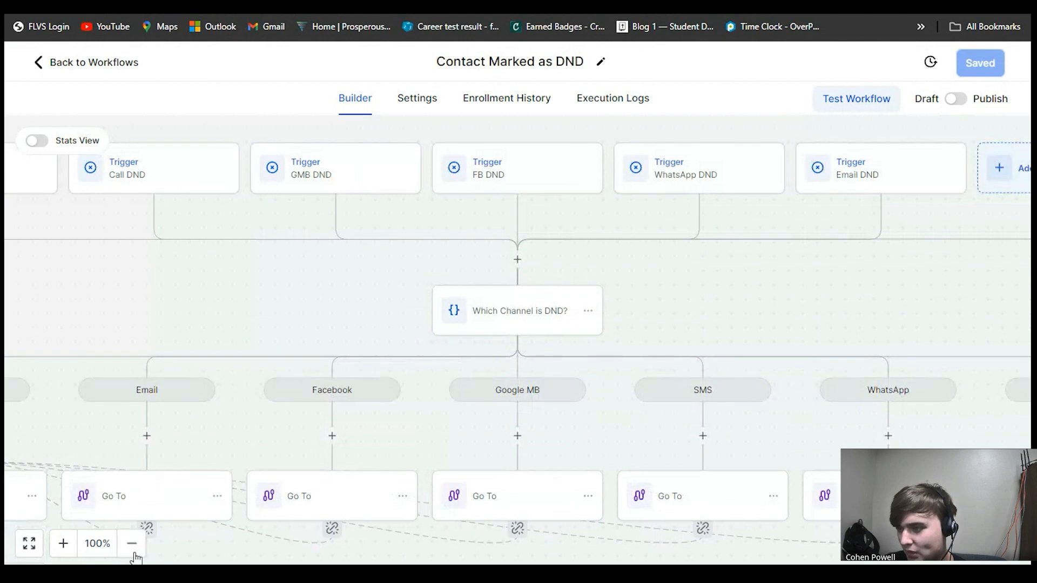
left_click(133, 546)
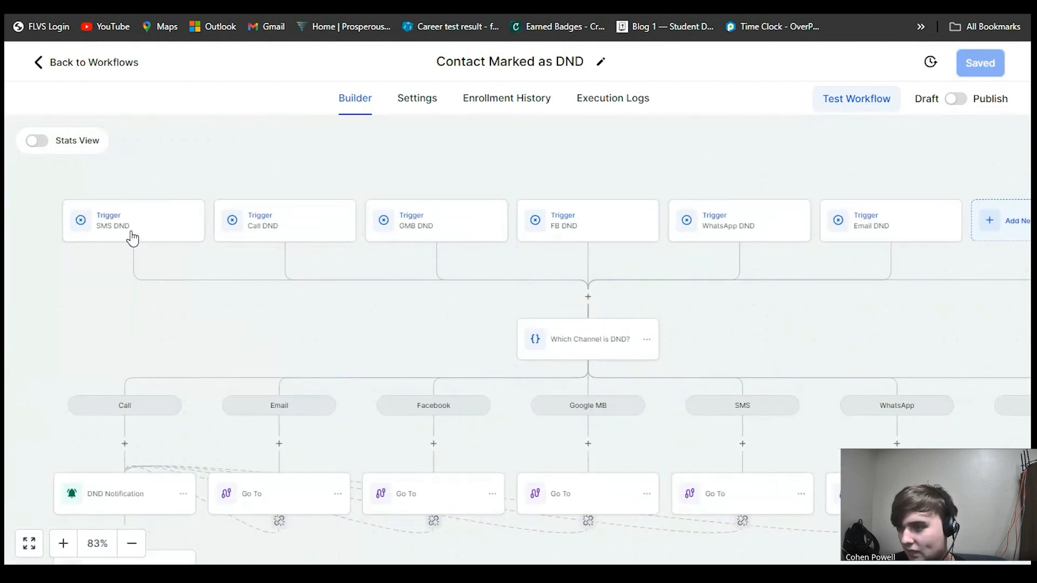
- Inspect the SMS DND trigger's filters and survey the workflow's DND triggers and channel branches
left_click(132, 238)
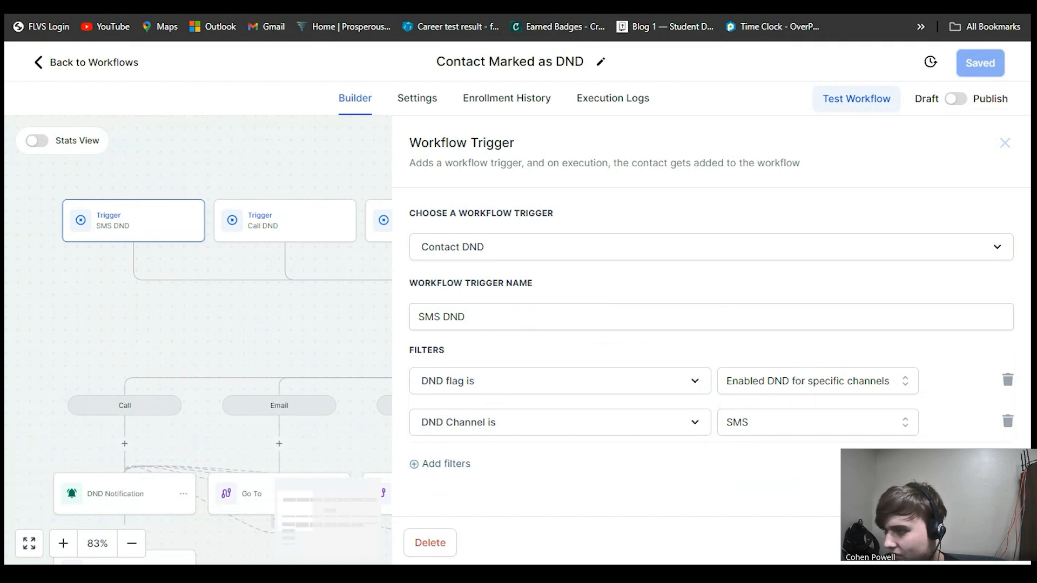
left_click(897, 543)
left_click_drag(449, 285, 288, 275)
left_click_drag(528, 284, 629, 252)
left_click(509, 302)
left_click(394, 282)
left_click_drag(632, 324, 635, 284)
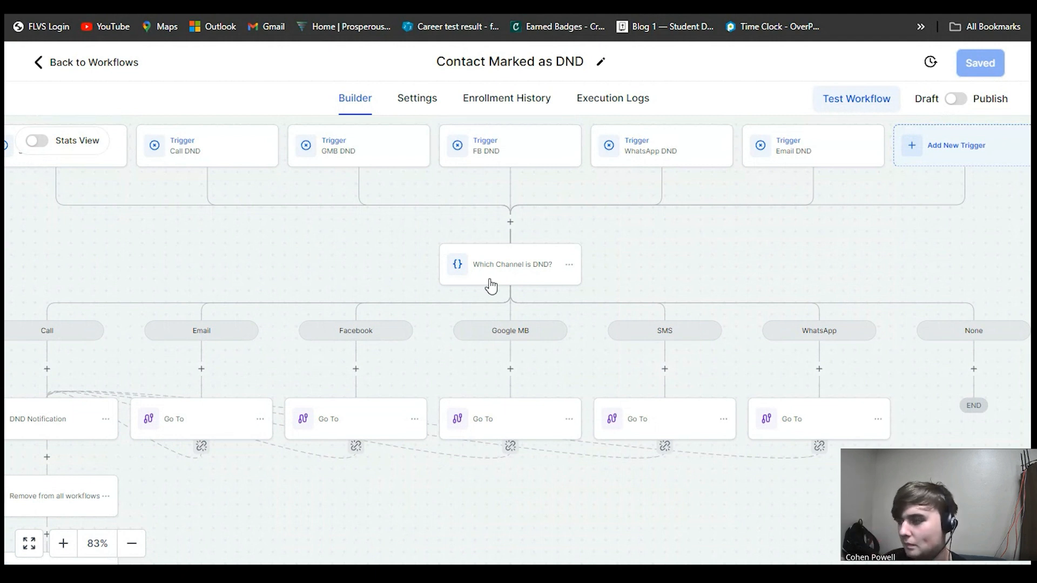
left_click_drag(330, 327, 361, 326)
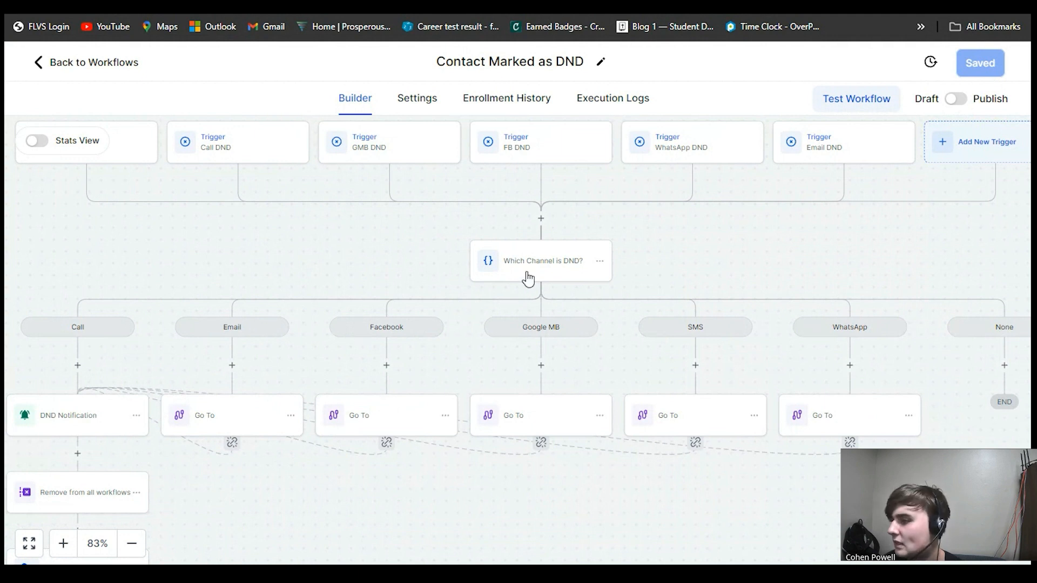
- Review the branch conditions of the Which Channel is DND condition for each channel
scroll(665, 388, "down", 4)
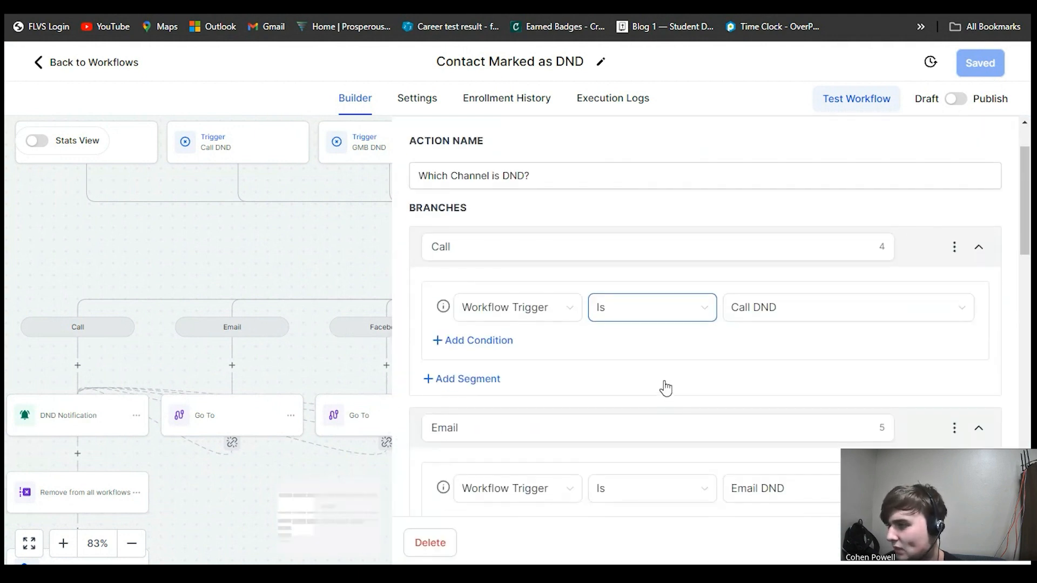
scroll(647, 335, "up", 3)
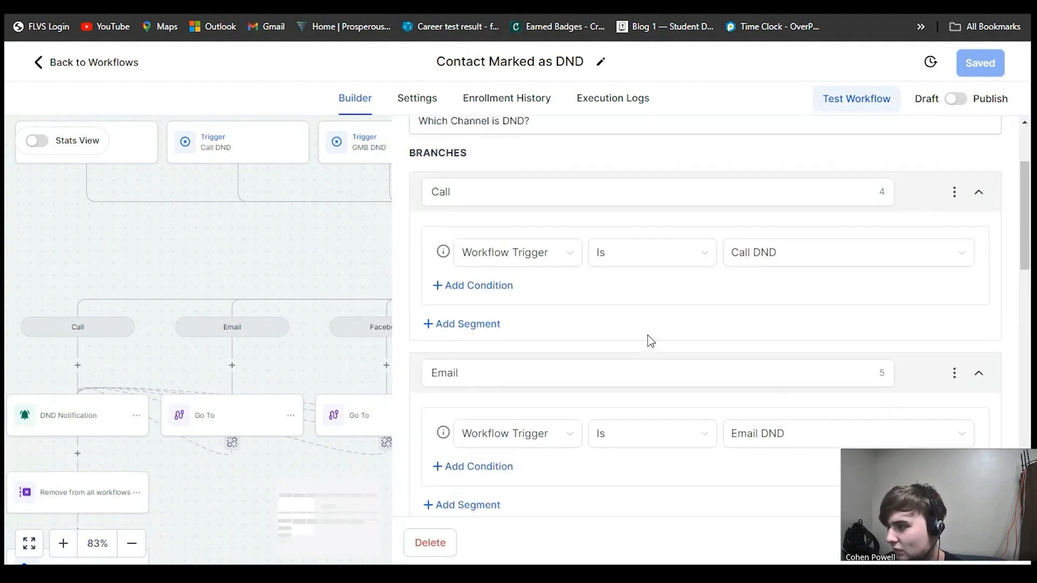
scroll(647, 339, "down", 5)
scroll(650, 340, "down", 10)
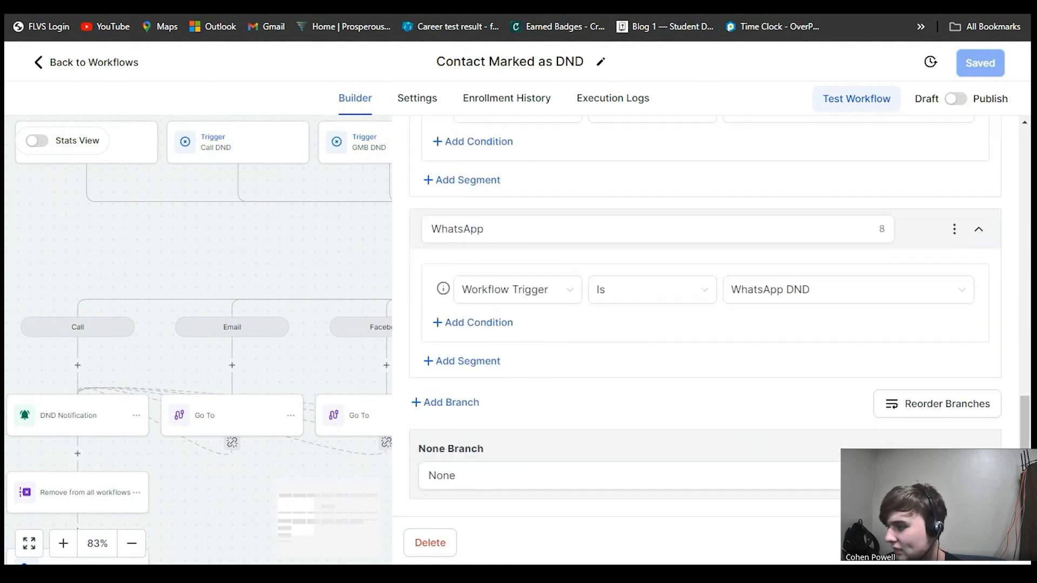
left_click(215, 281)
left_click_drag(214, 281, 247, 246)
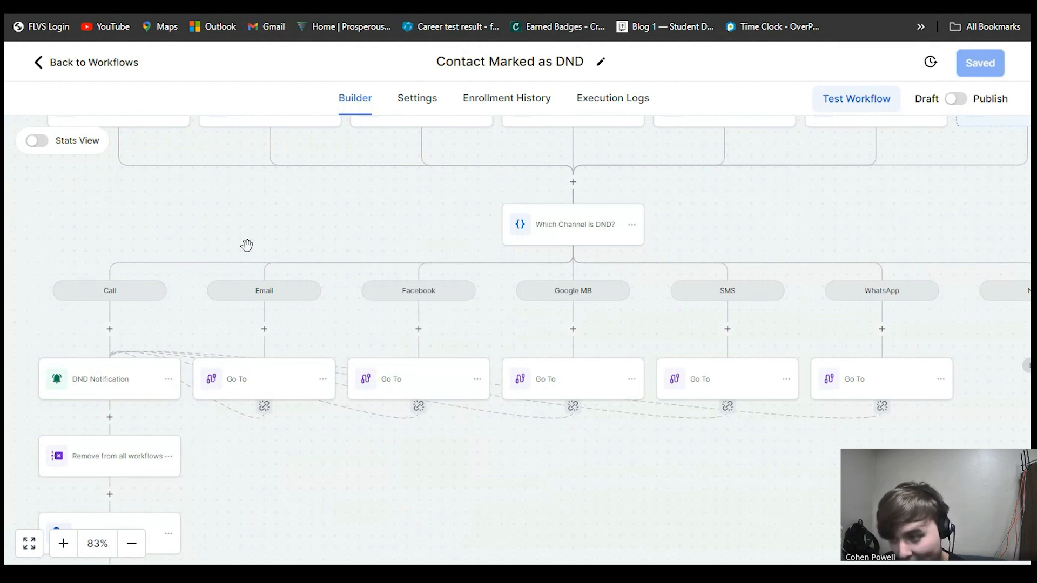
left_click_drag(155, 298, 193, 241)
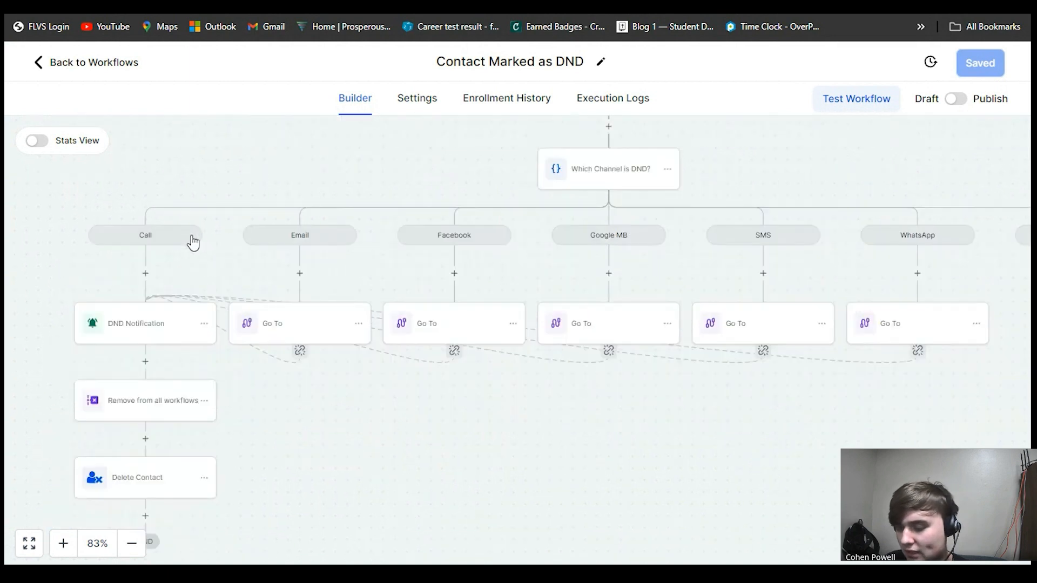
- Open the DND Notification action to review its title and message, then close it
left_click(152, 324)
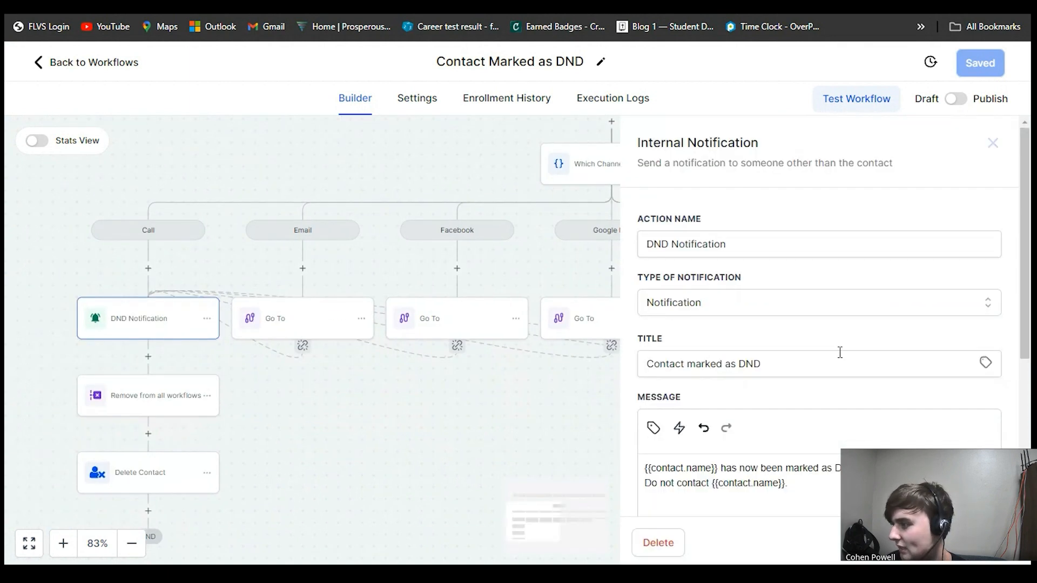
scroll(840, 353, "down", 2)
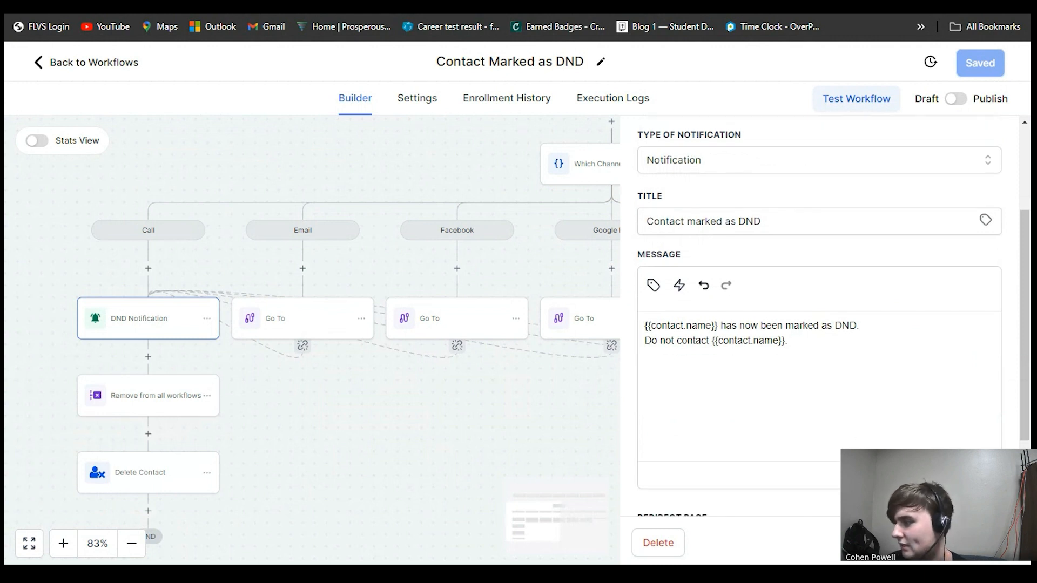
left_click(894, 543)
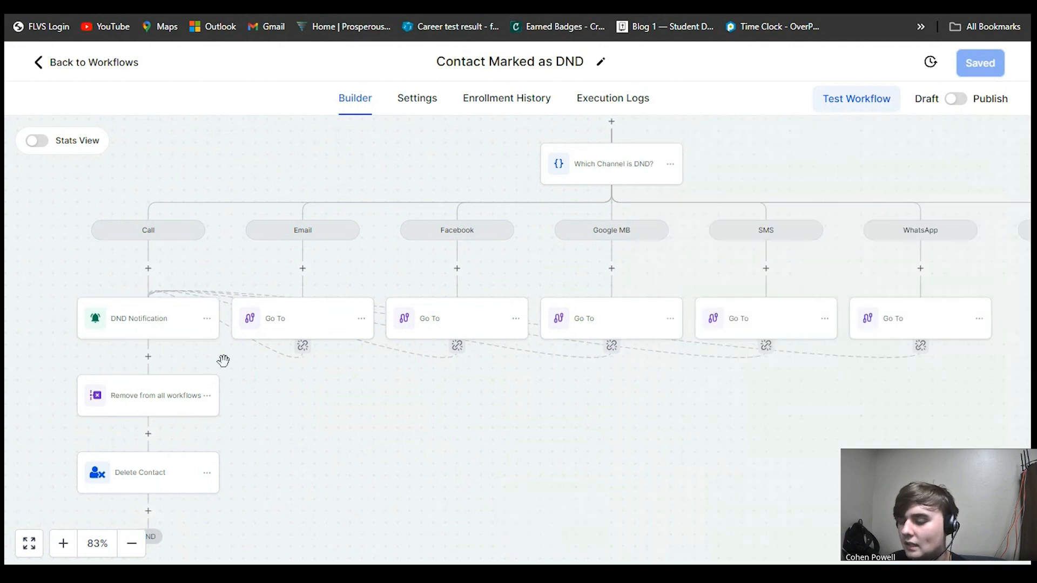
- Open the DND Notification action's options menu and view its Copy choices, closing the menu without choosing one
left_click_drag(224, 359, 255, 262)
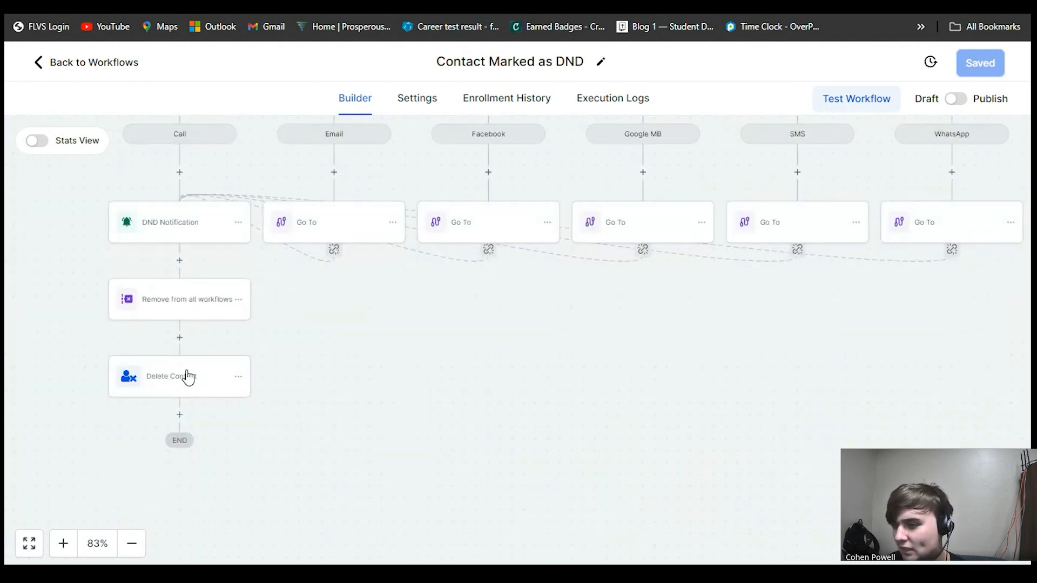
left_click_drag(398, 361, 341, 514)
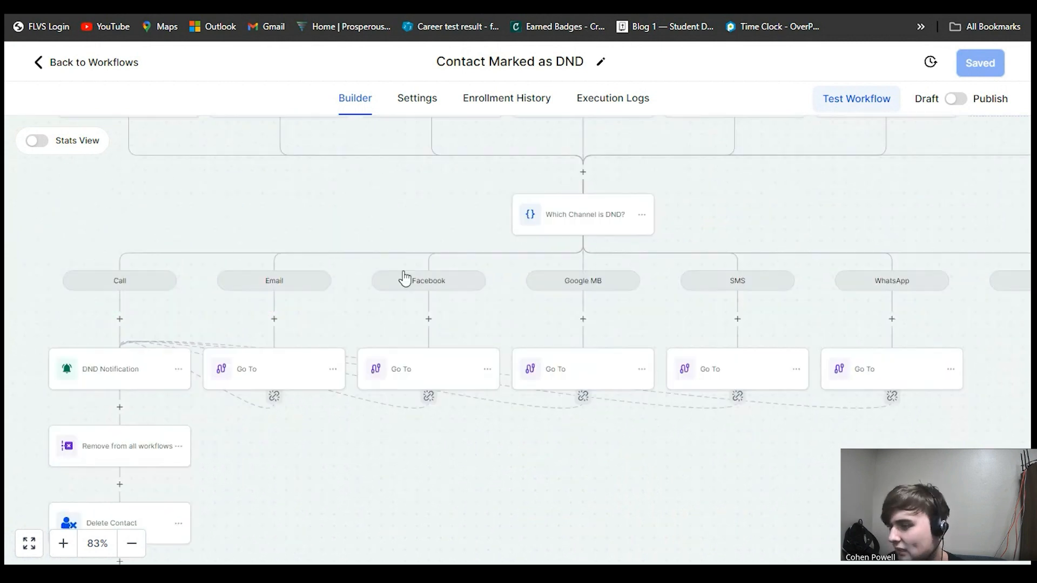
left_click_drag(404, 281, 420, 260)
left_click(193, 354)
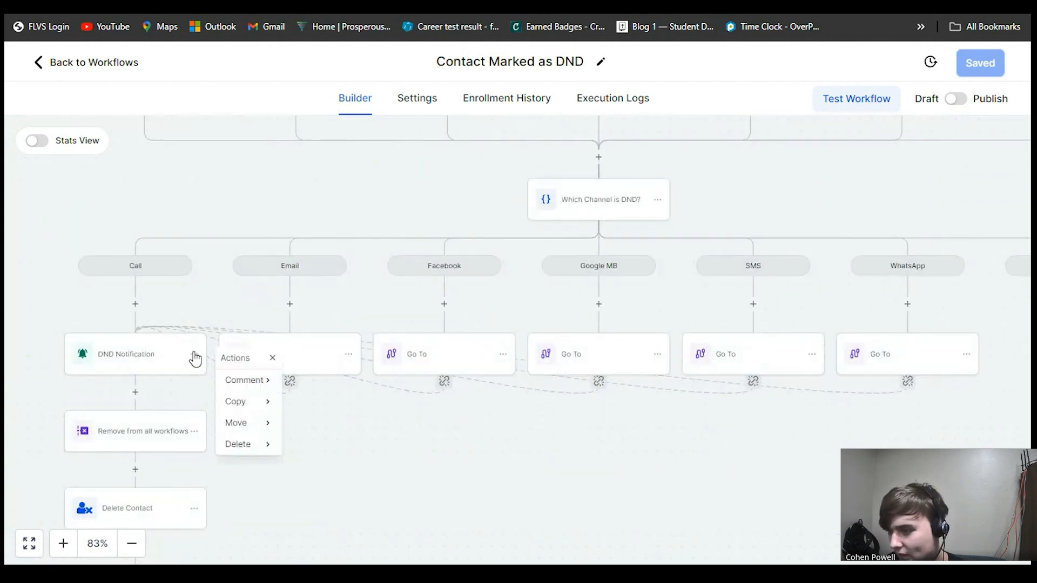
left_click(254, 409)
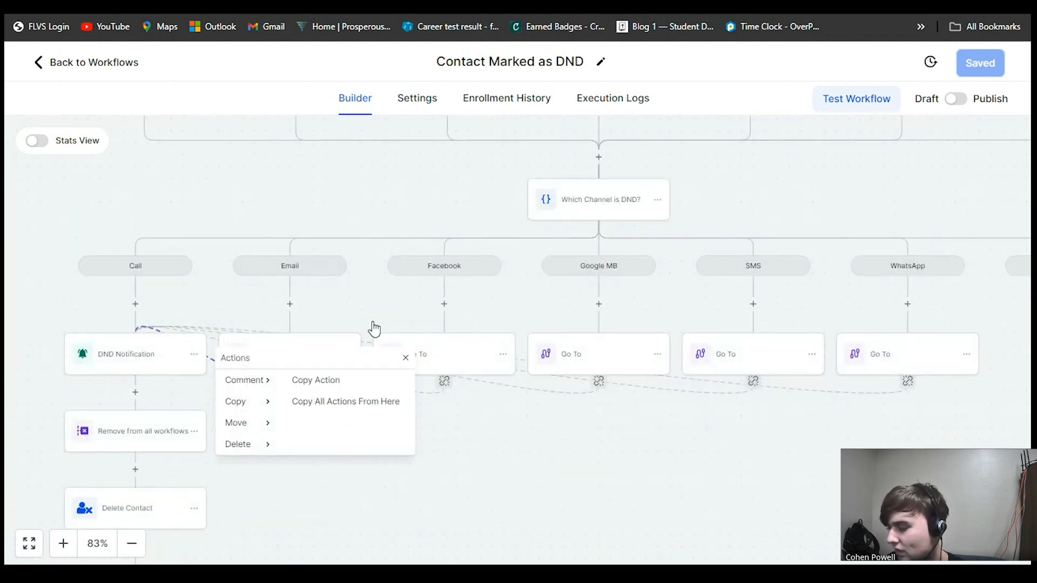
left_click(612, 466)
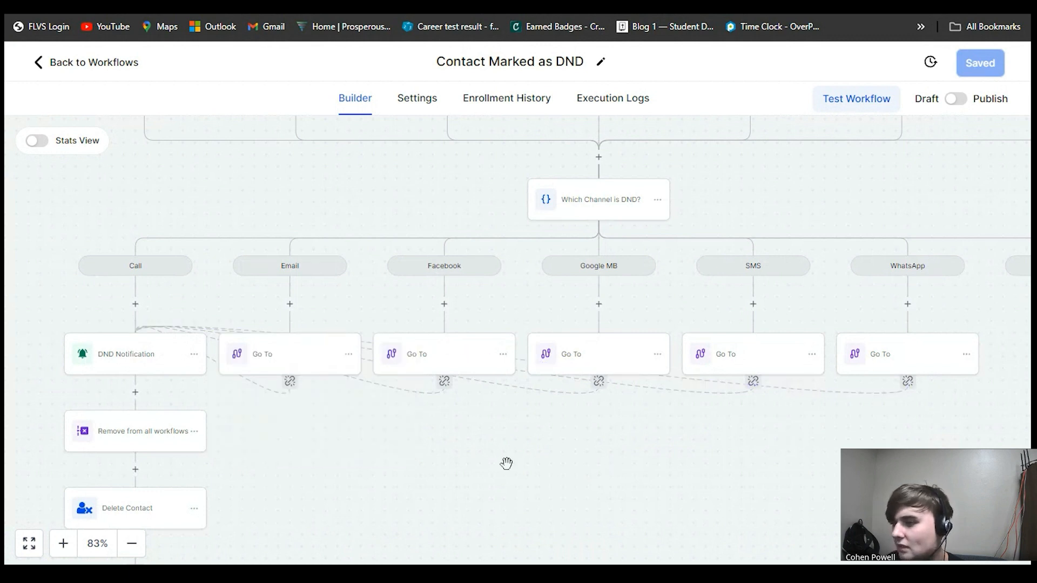
left_click_drag(507, 463, 481, 442)
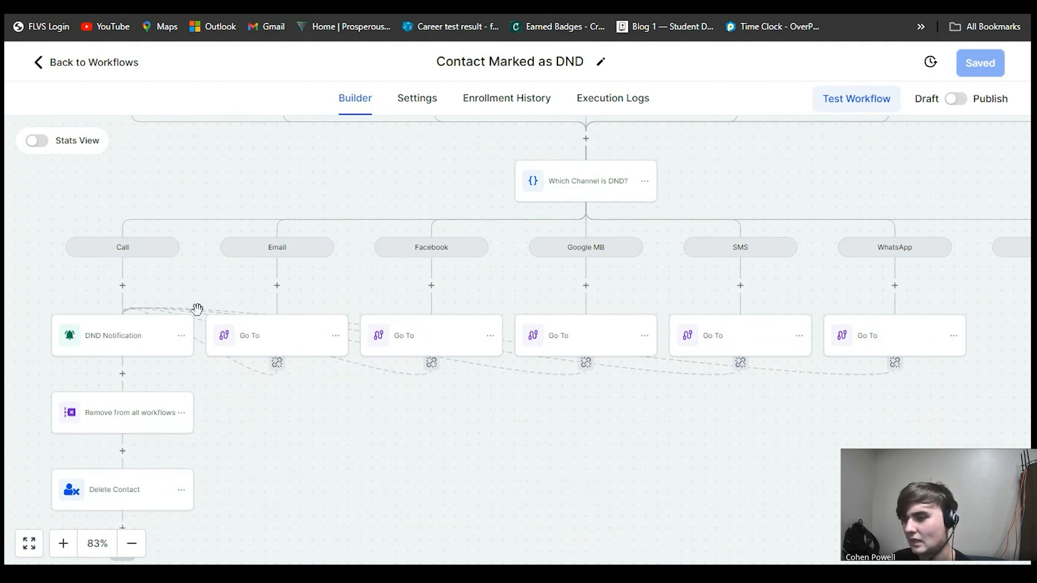
left_click(181, 335)
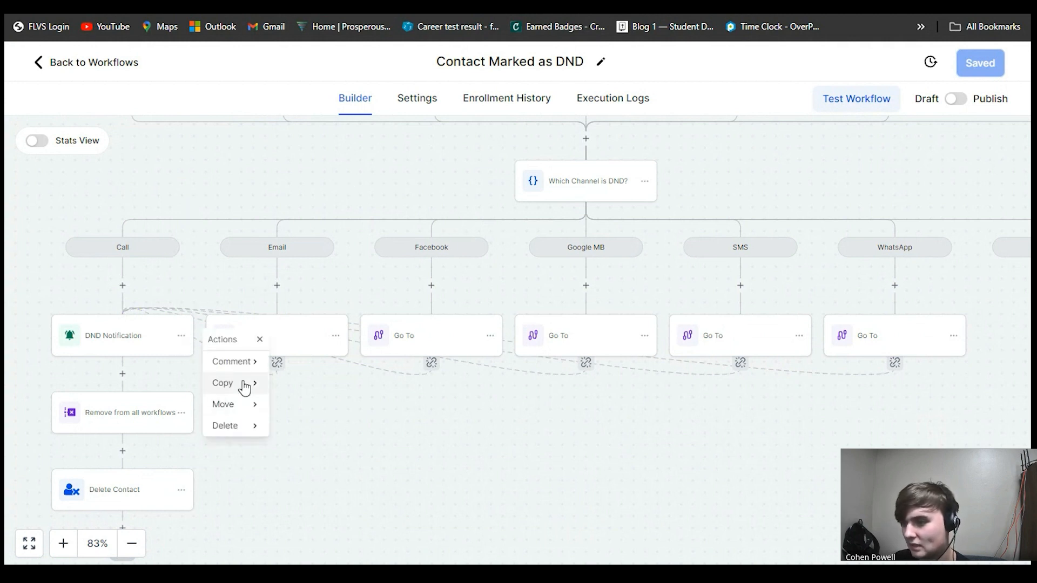
left_click(241, 385)
left_click(449, 458)
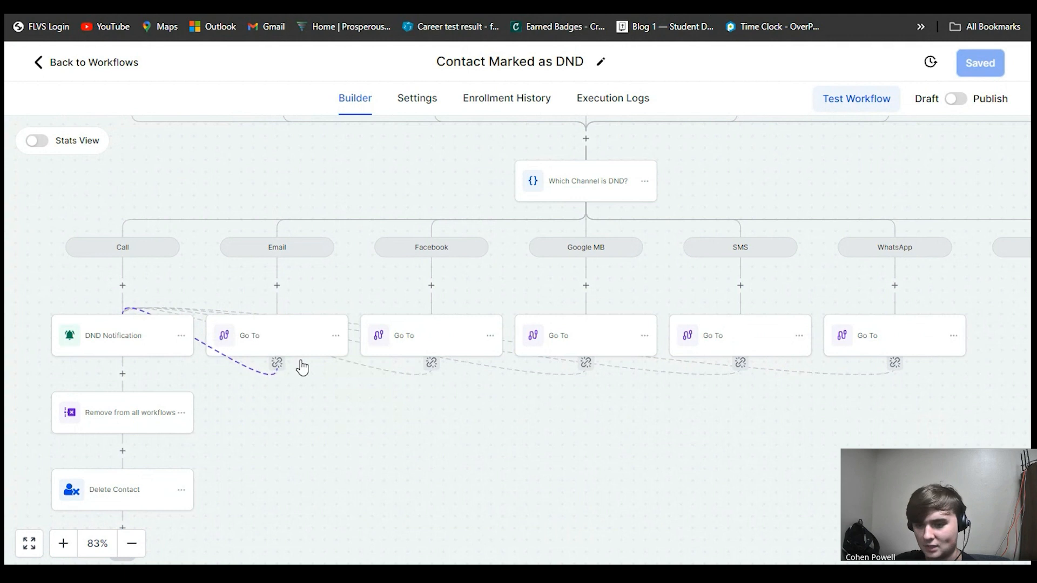
- Return to the workflow list, open the Contact Tag Added and Assigned workflow, and review its Contact Tag trigger's Tag Added filter
scroll(270, 216, "up", 2)
left_click(105, 63)
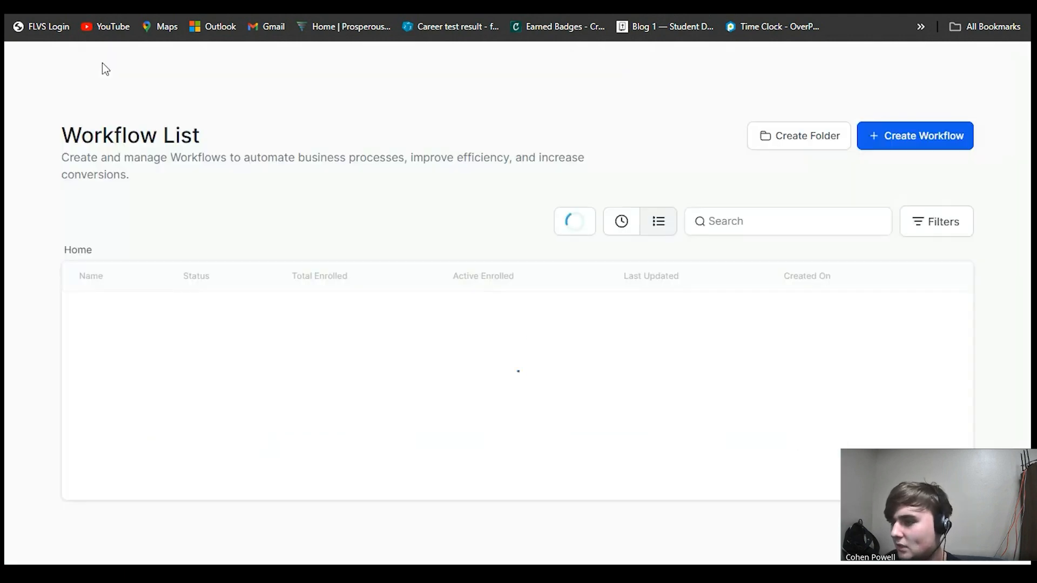
scroll(509, 325, "down", 1)
scroll(509, 325, "down", 3)
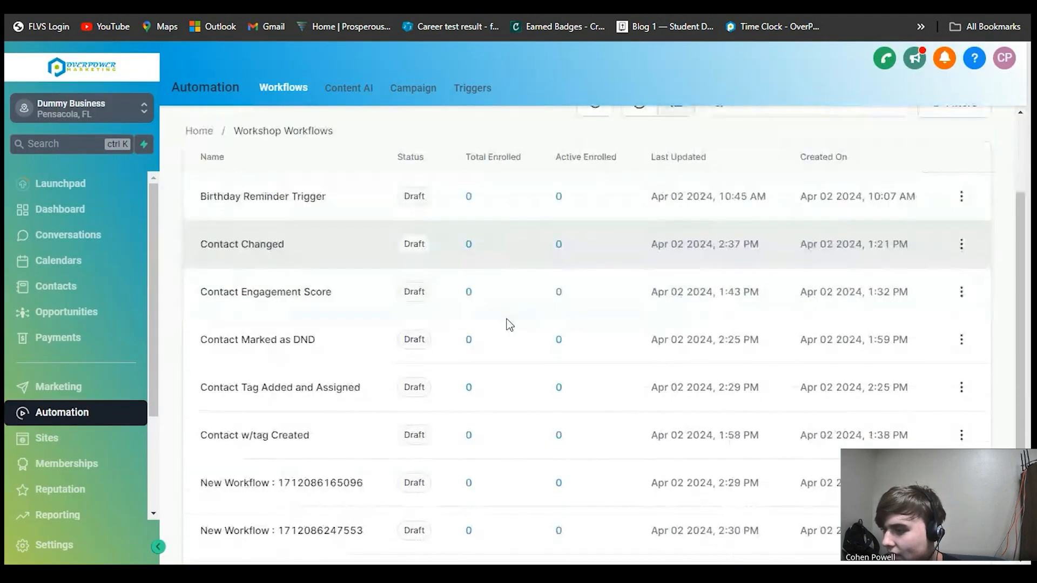
left_click(280, 305)
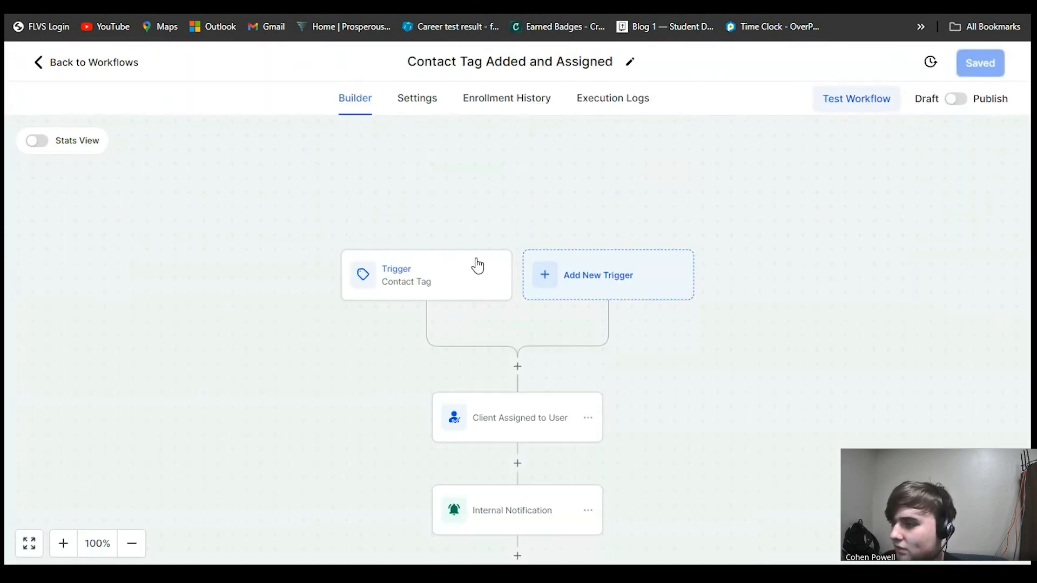
left_click(477, 265)
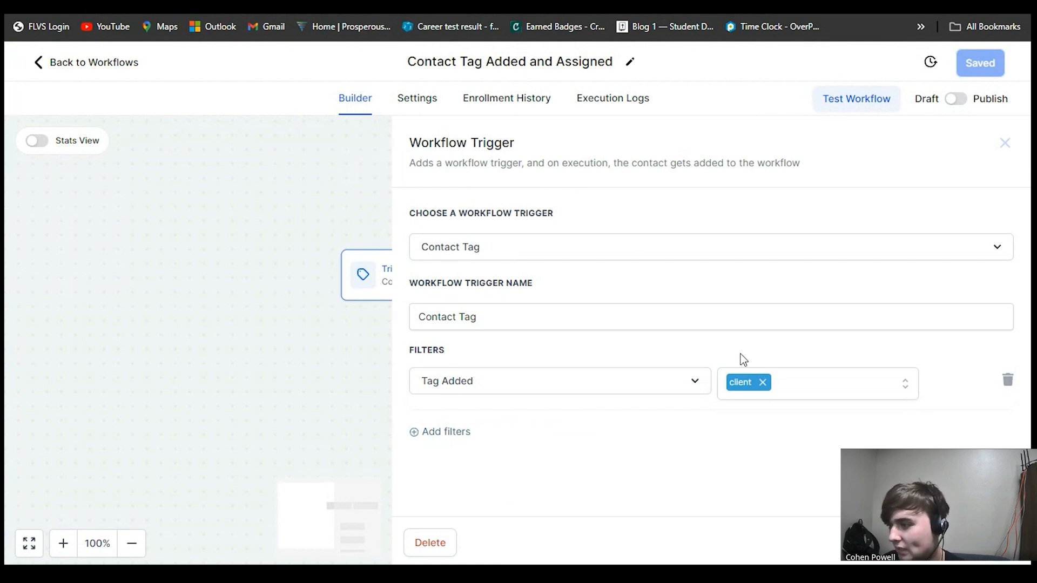
left_click(907, 543)
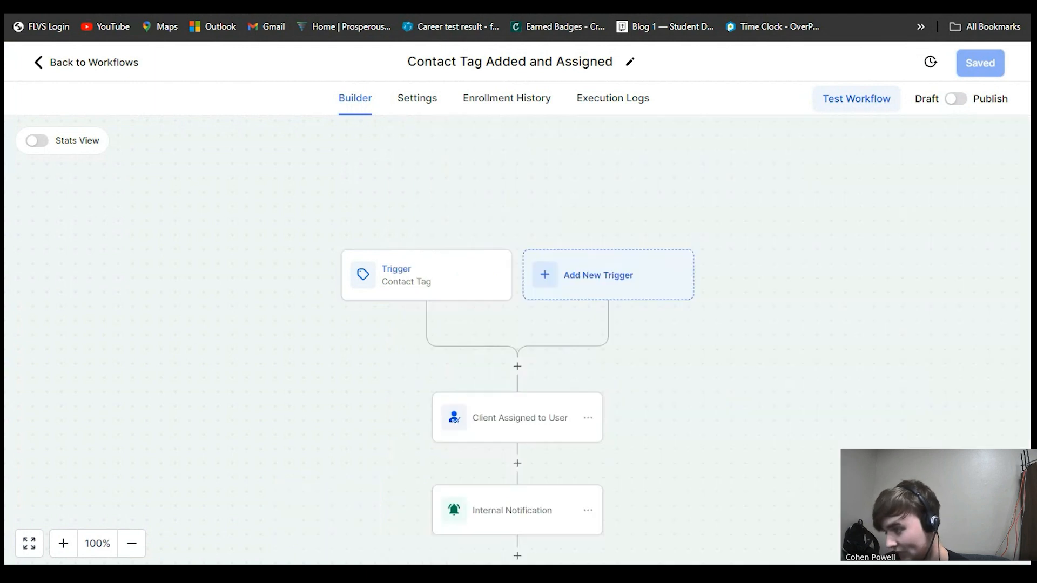
- Review the settings of the Client Assigned to User and Internal Notification actions, then close the panel
scroll(805, 376, "down", 1)
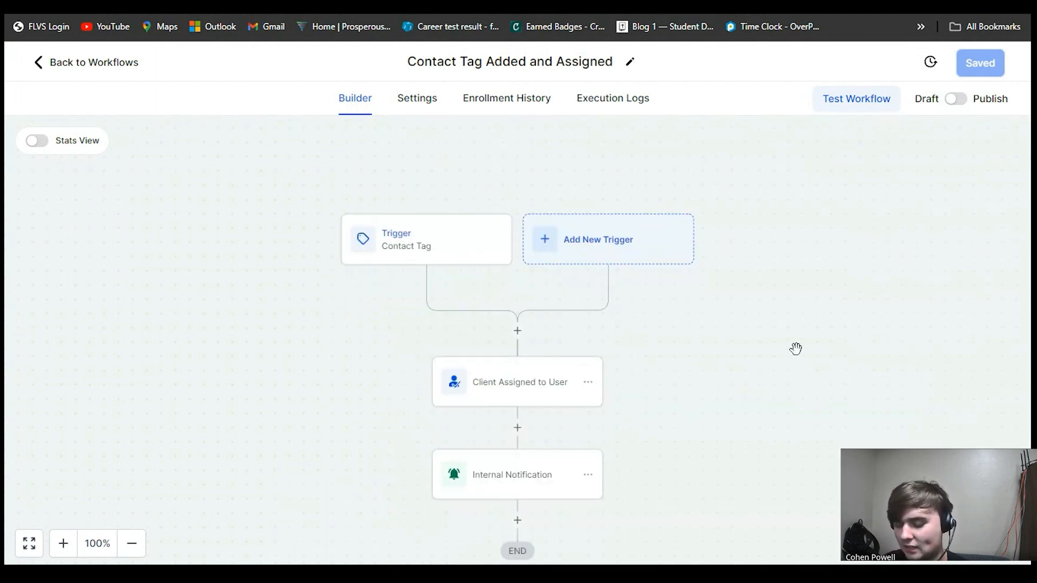
left_click(537, 386)
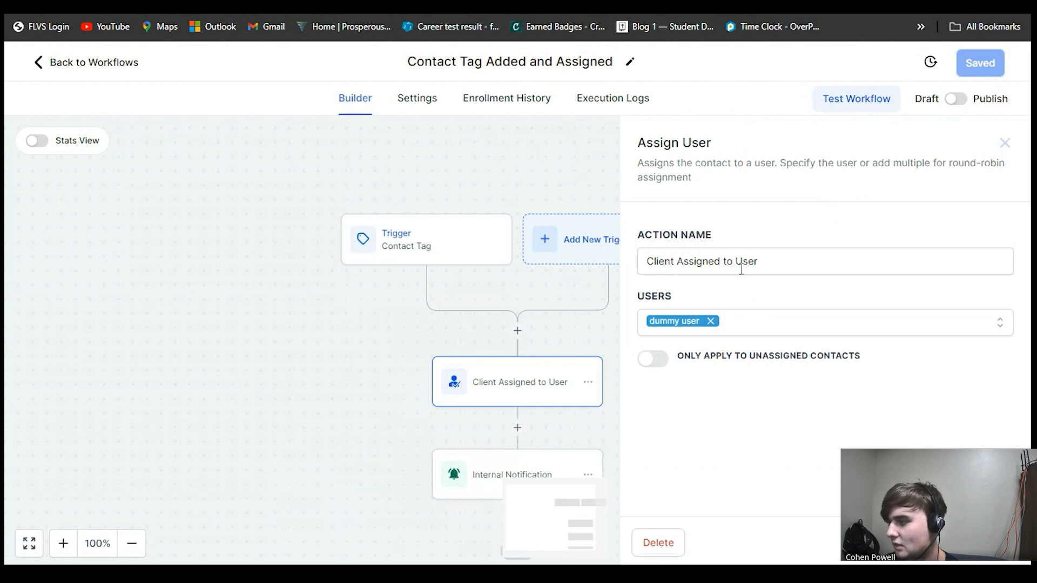
left_click(894, 553)
scroll(596, 397, "down", 3)
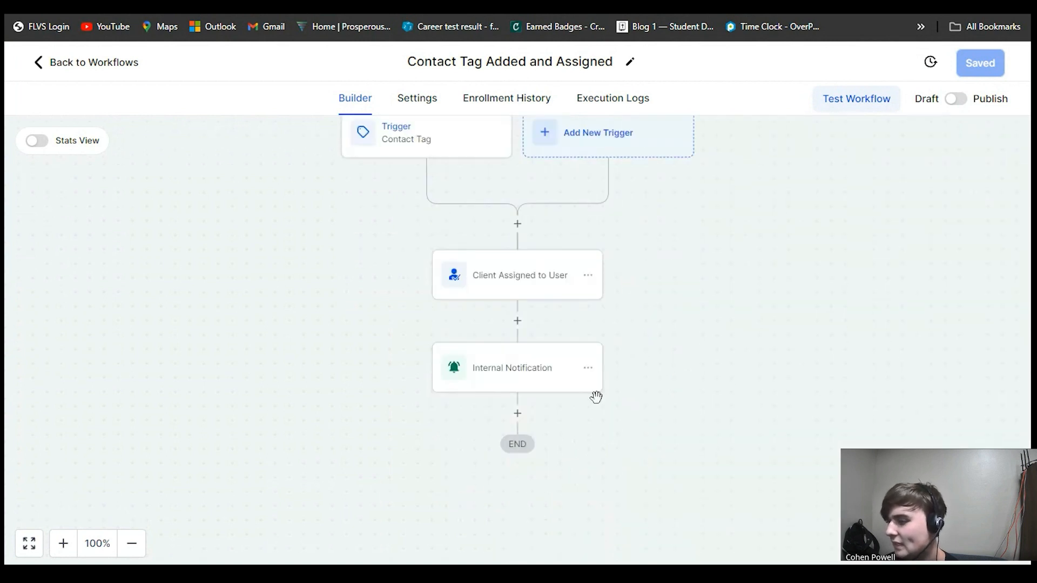
left_click(467, 354)
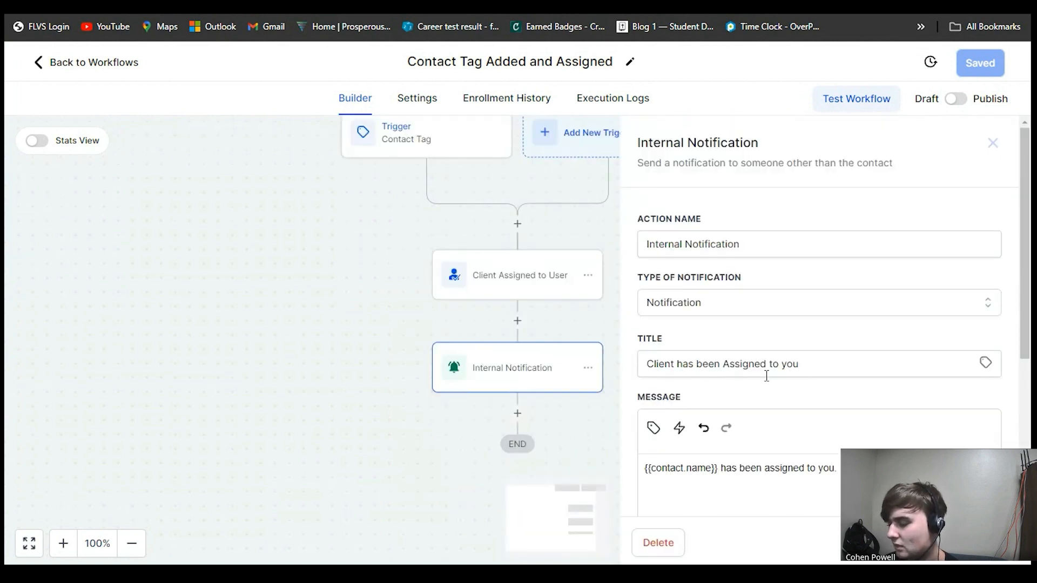
left_click(346, 328)
- Go back to the workflow list and open the Contact w/tag Created workflow
left_click(95, 62)
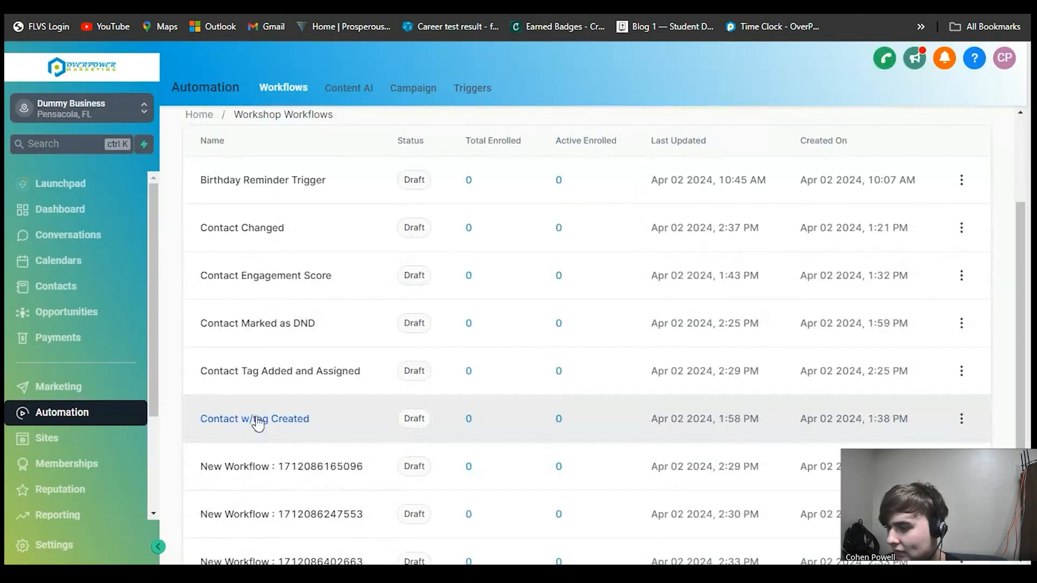
left_click(257, 420)
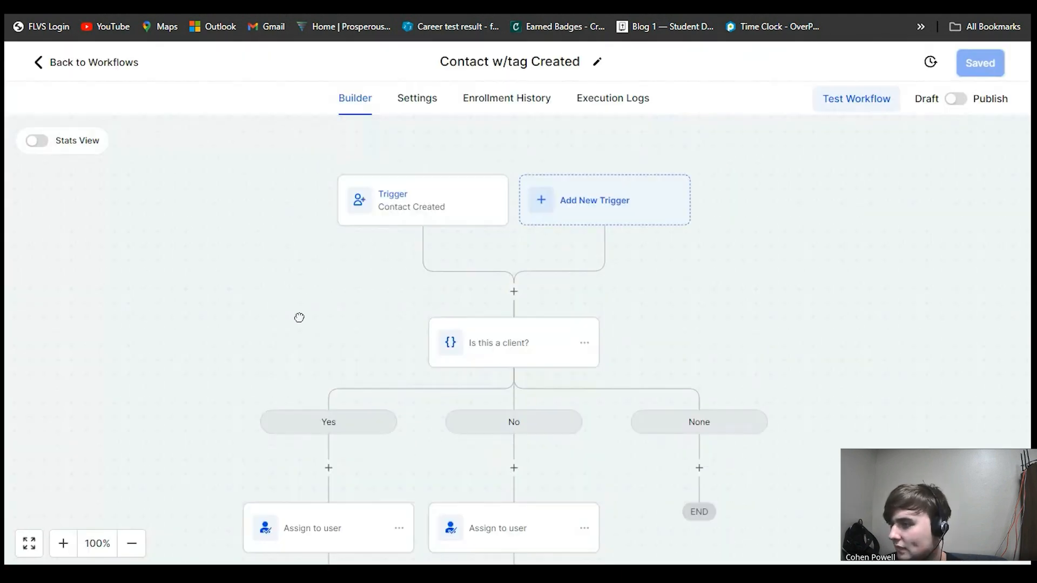
left_click(396, 228)
left_click(324, 330)
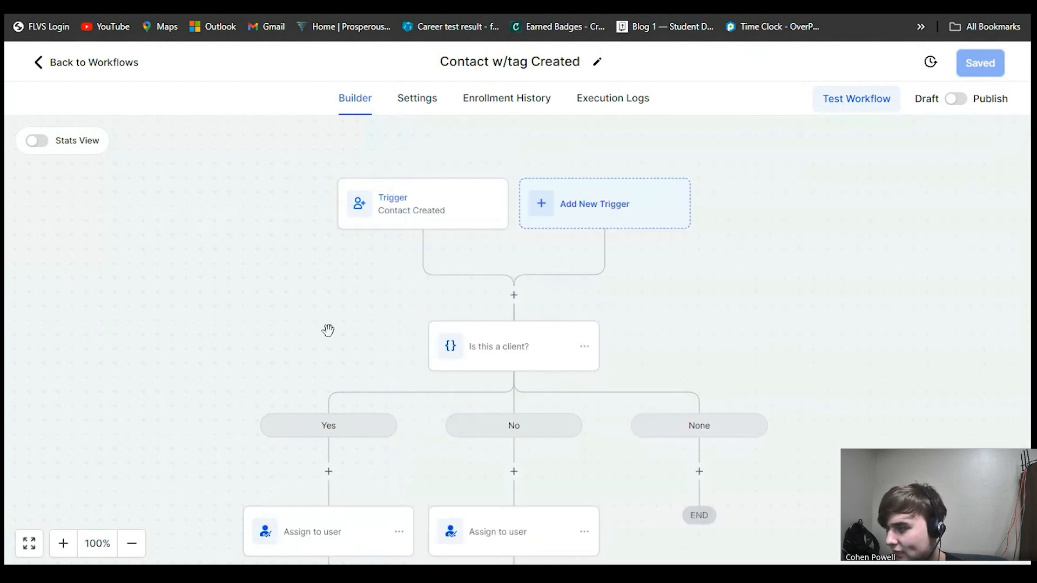
- Review the Yes and No branch conditions of the Is this a client? condition, then close it
left_click(491, 348)
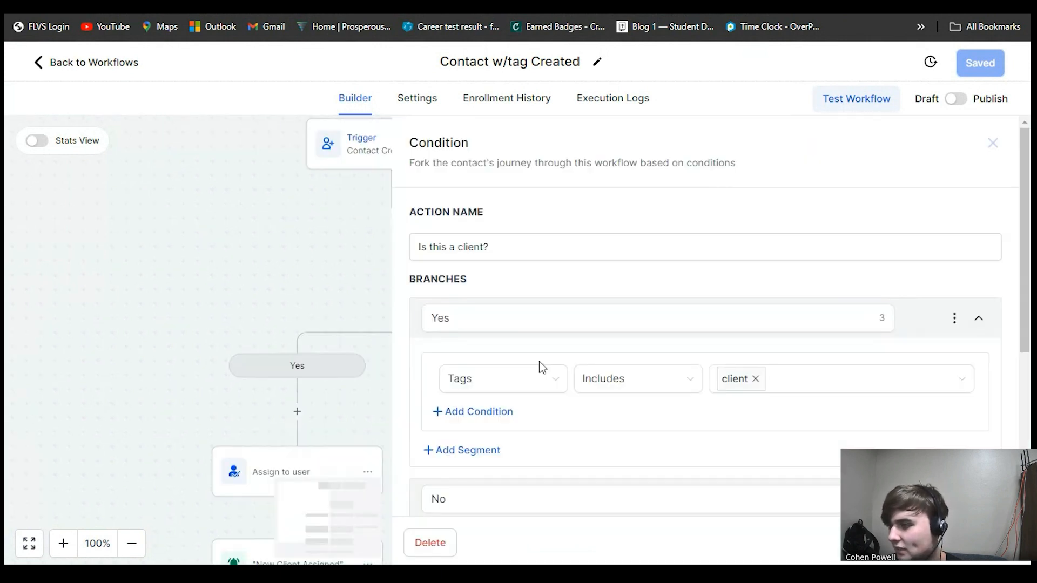
left_click(526, 392)
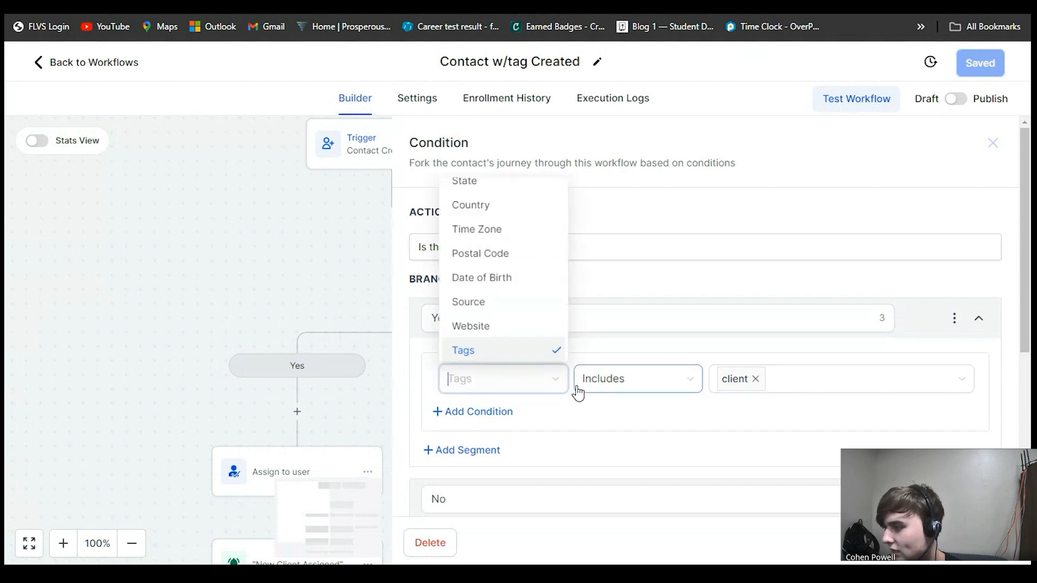
left_click(454, 317)
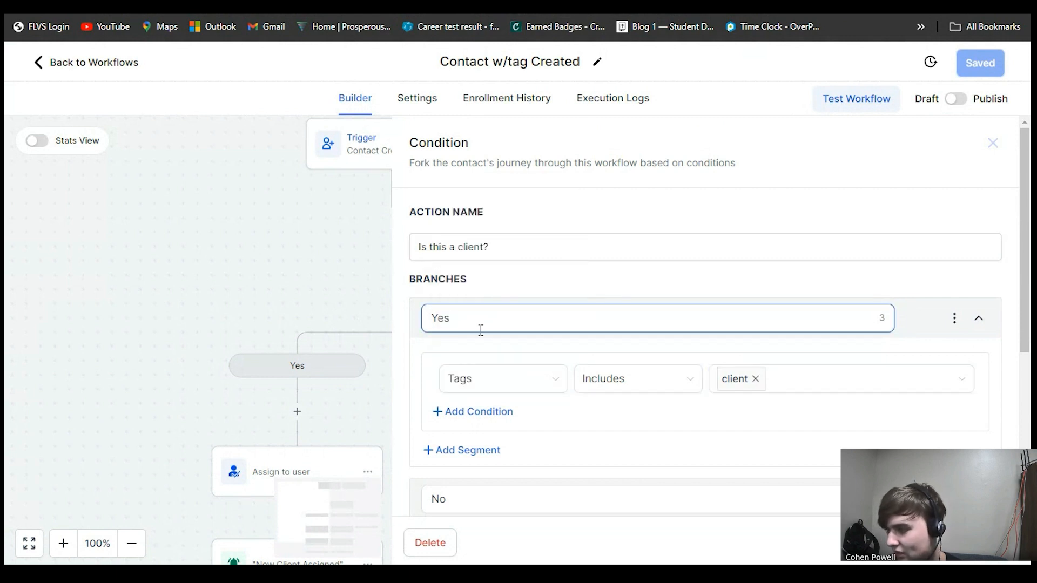
scroll(491, 329, "down", 3)
scroll(505, 324, "down", 2)
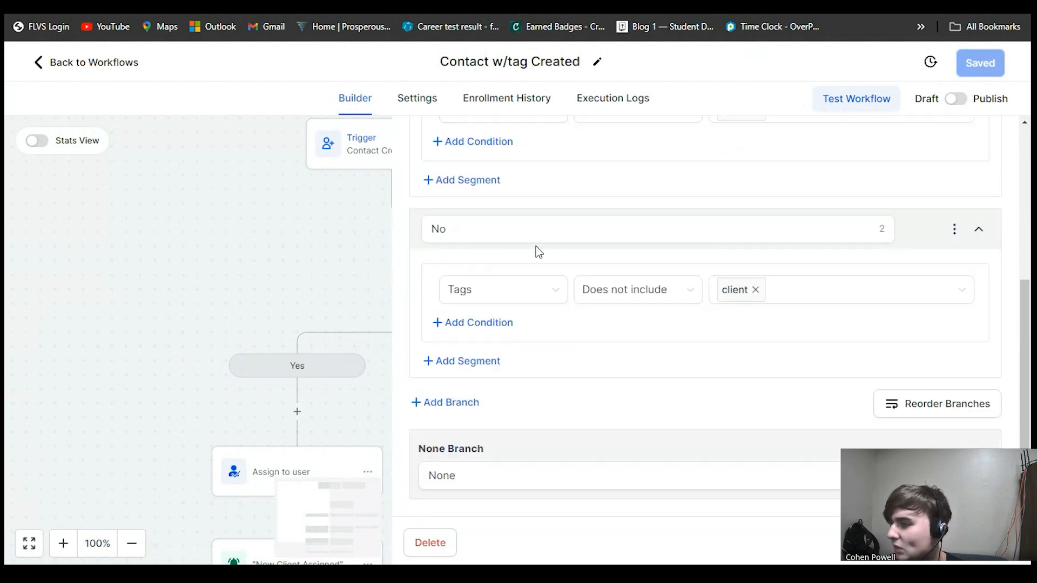
left_click(298, 280)
- Survey the assign-user and notification actions under each branch of the Is this a client? condition
left_click_drag(530, 245, 533, 309)
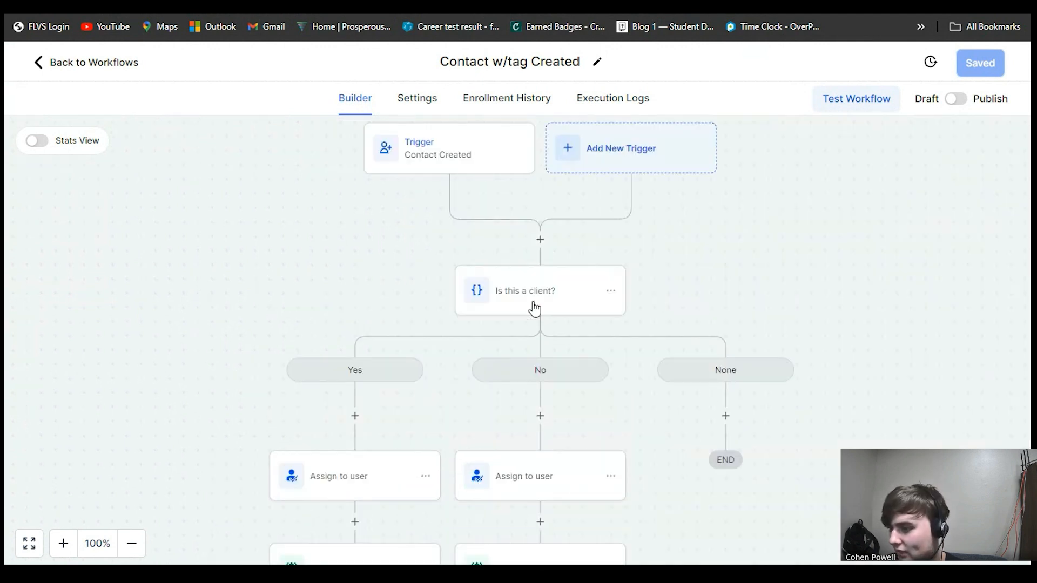
left_click_drag(336, 334, 377, 188)
scroll(399, 314, "down", 1)
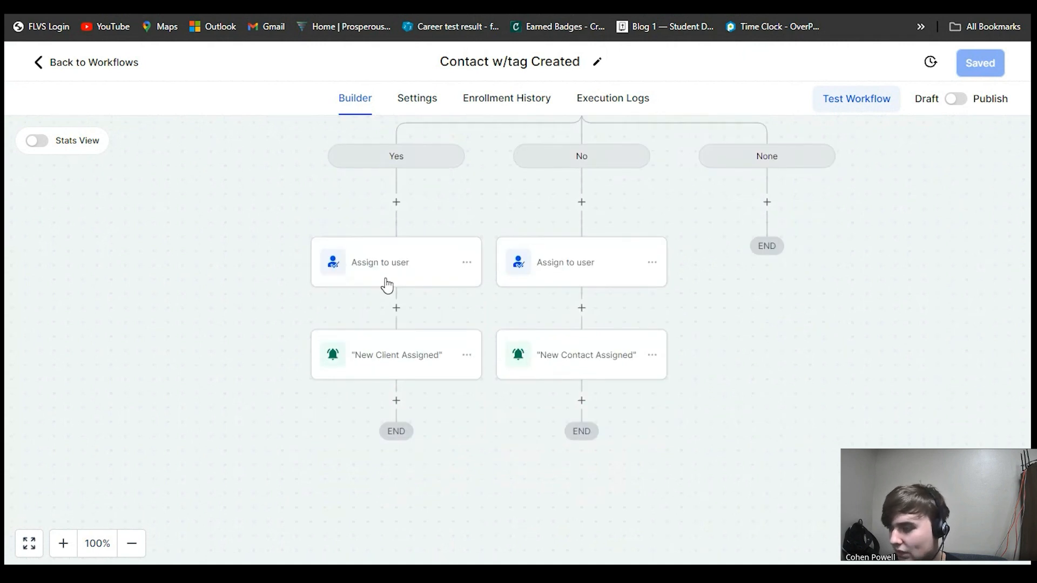
scroll(386, 285, "up", 1)
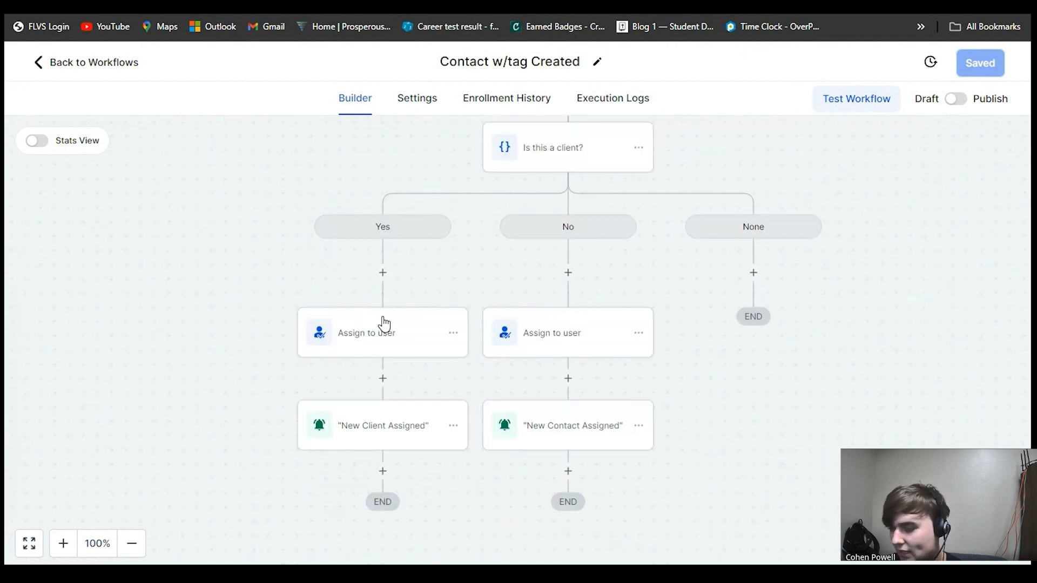
scroll(402, 351, "down", 1)
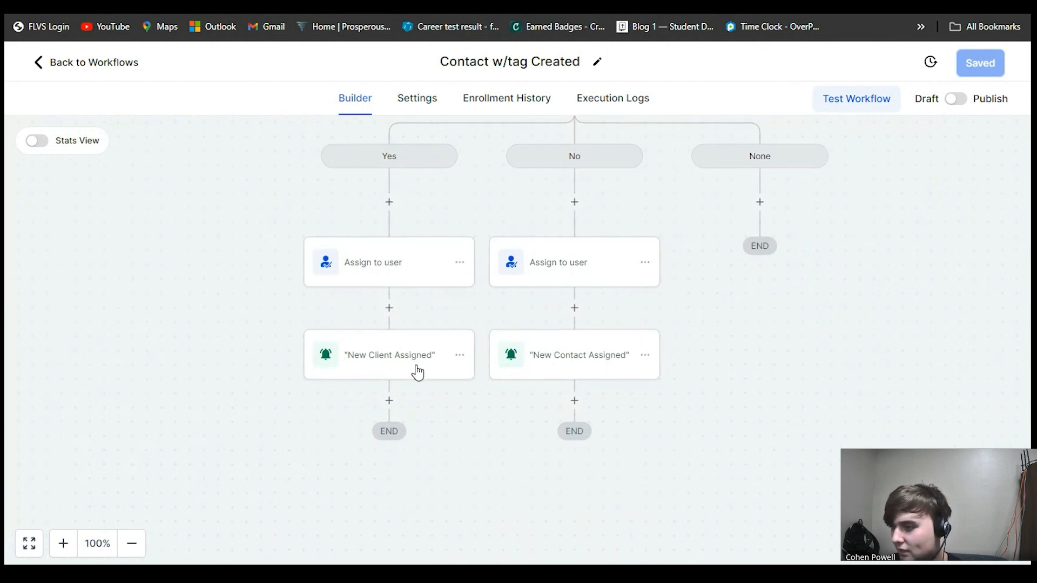
scroll(460, 400, "up", 1)
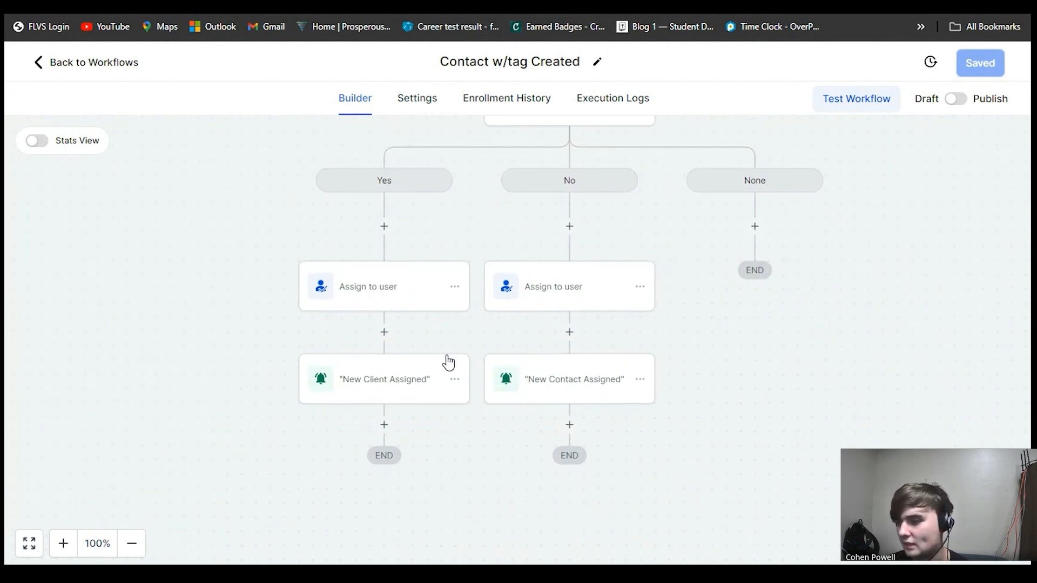
left_click_drag(448, 363, 398, 436)
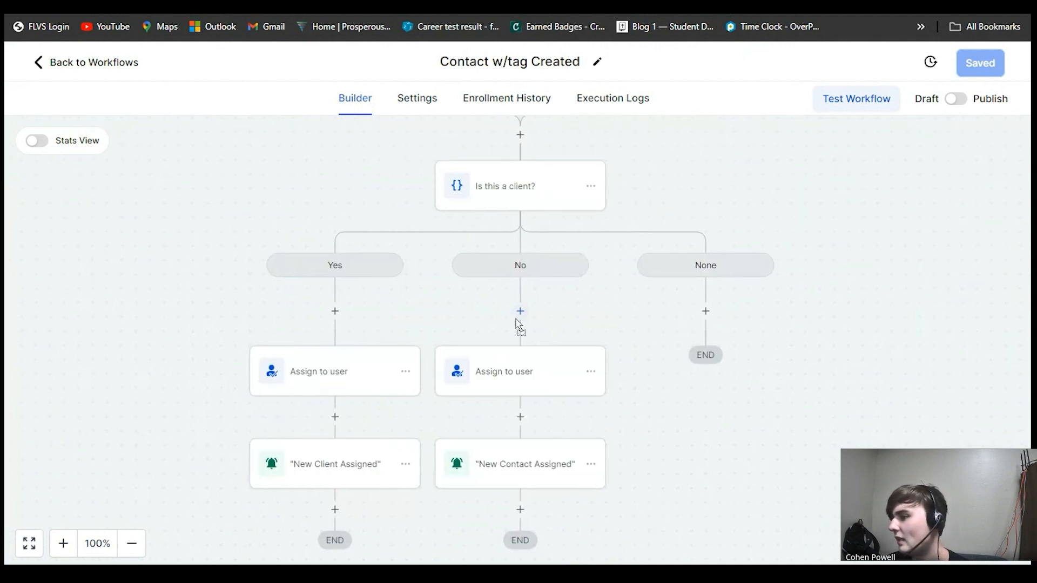
- Open the Note Added workflow from the workflow list and view its trigger
scroll(625, 409, "down", 2)
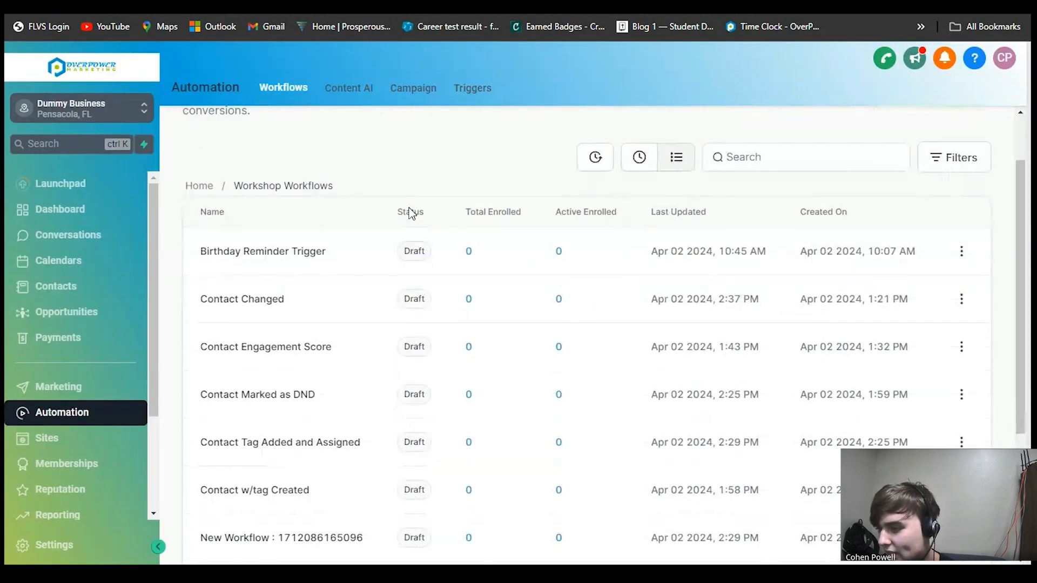
scroll(412, 214, "down", 4)
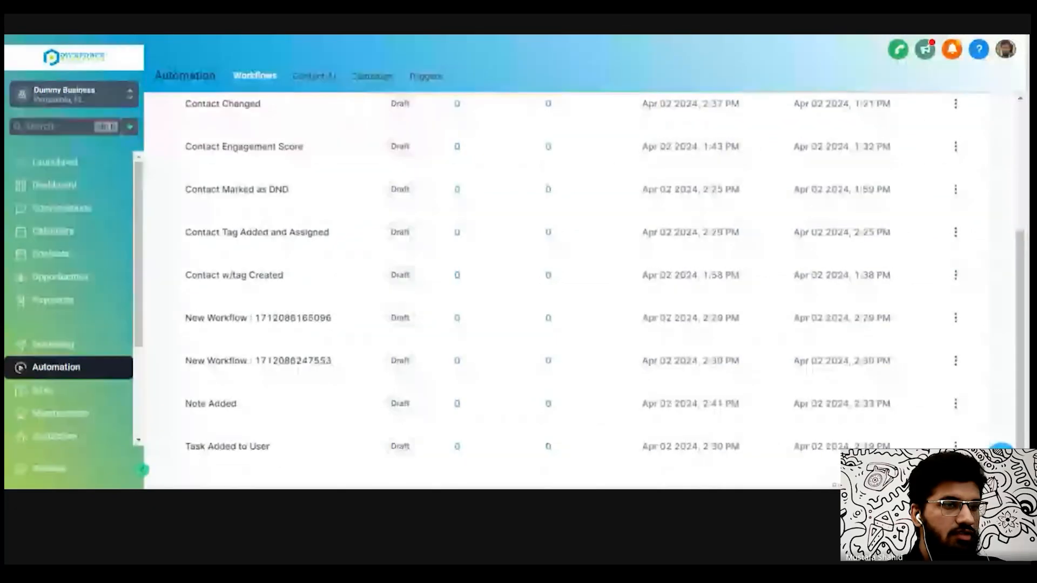
scroll(265, 444, "down", 1)
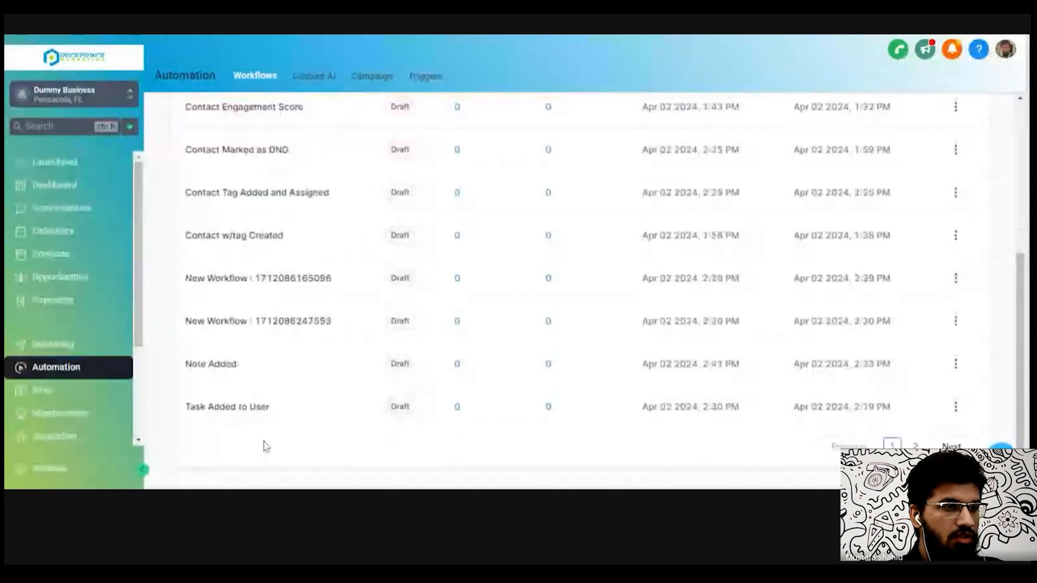
left_click(222, 365)
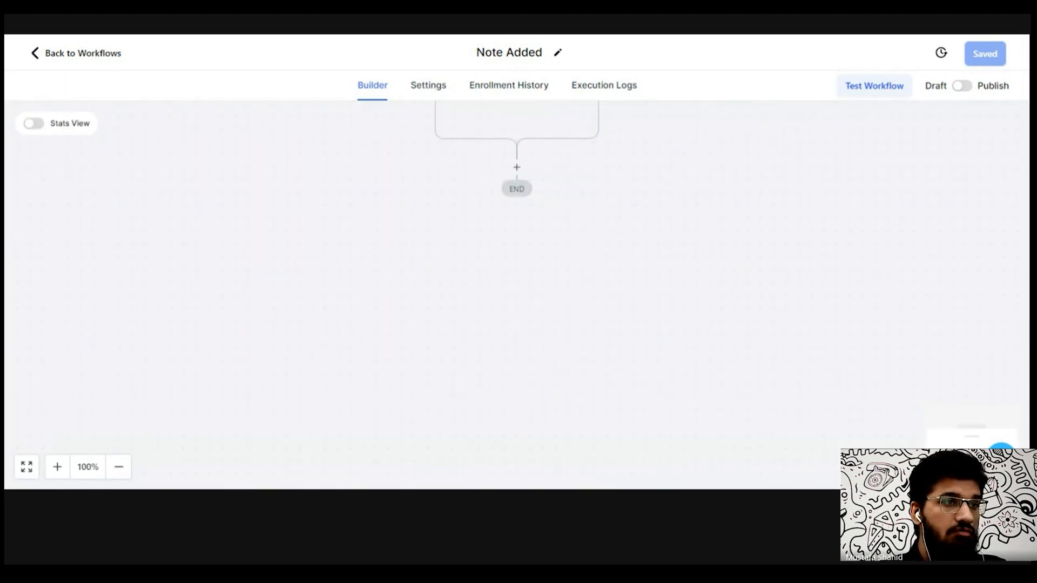
left_click_drag(419, 306, 422, 427)
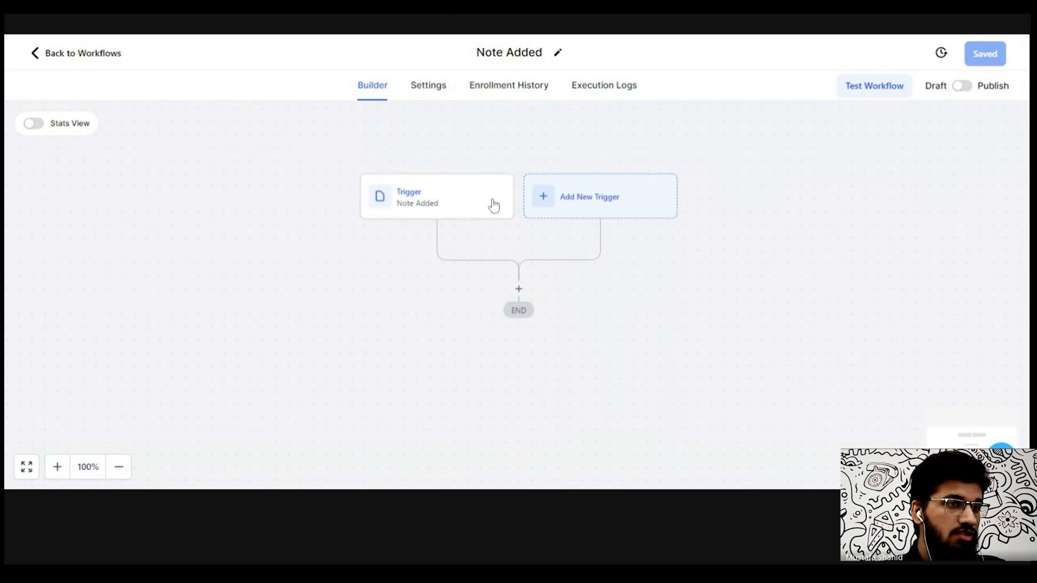
- Add a second trigger, Note Changed, to the Note Added workflow
left_click(606, 197)
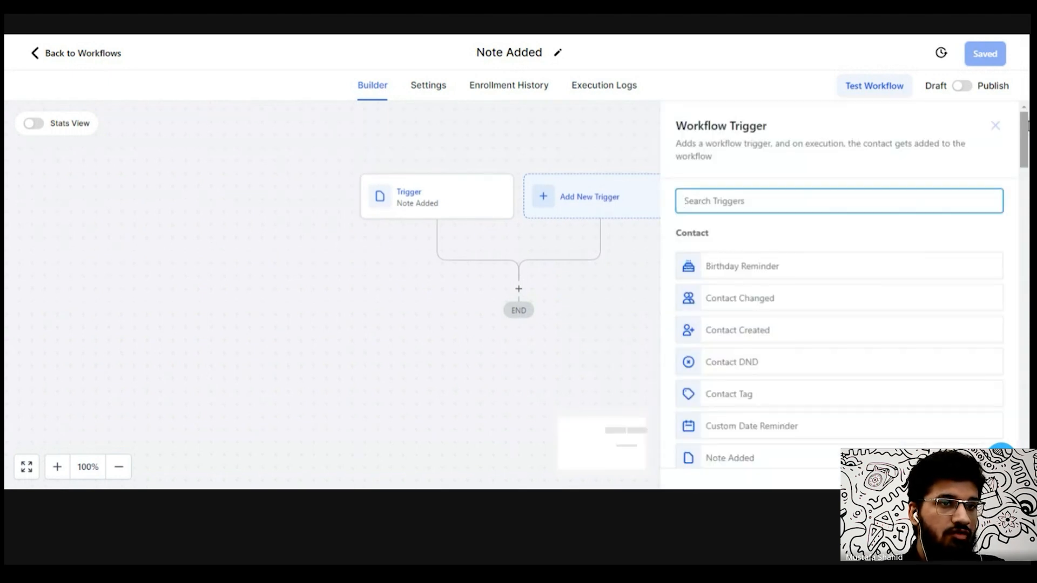
left_click_drag(1026, 128, 1025, 167)
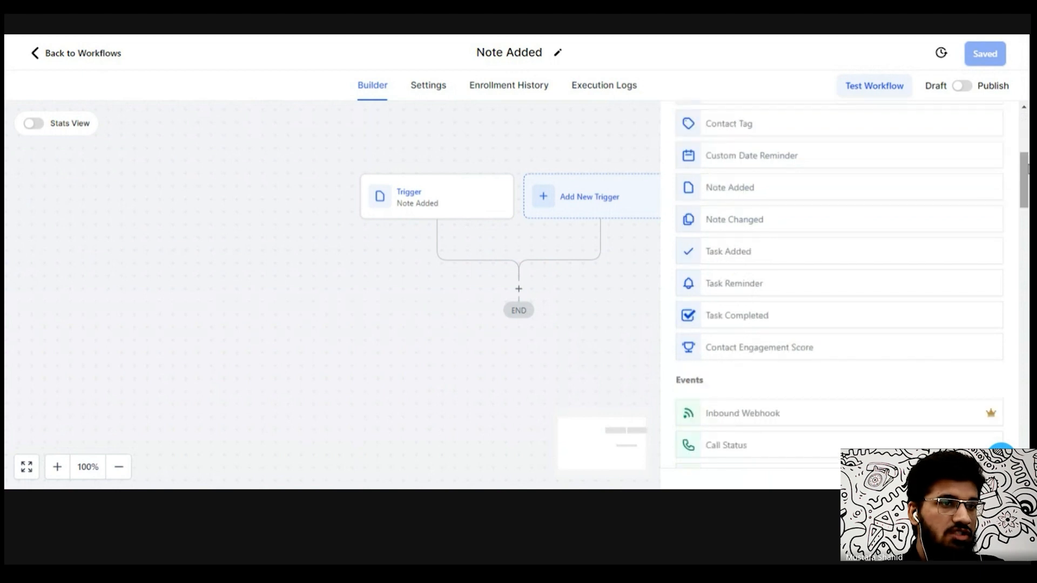
left_click(733, 224)
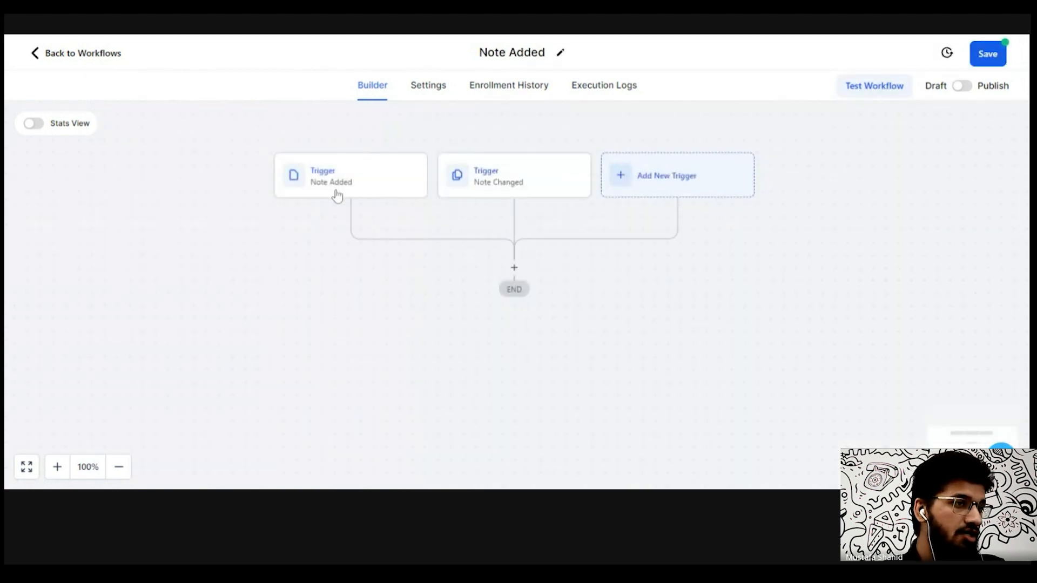
- Add a Send Internal Notification action below the triggers and set its notification type to Notification
left_click(515, 268)
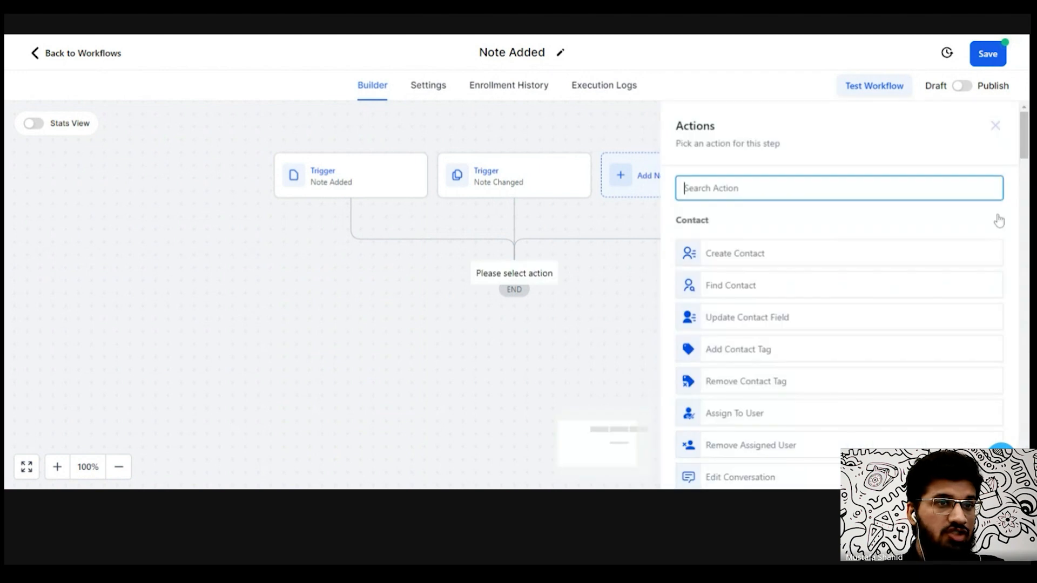
scroll(1026, 141, "down", 2)
scroll(1026, 142, "up", 1)
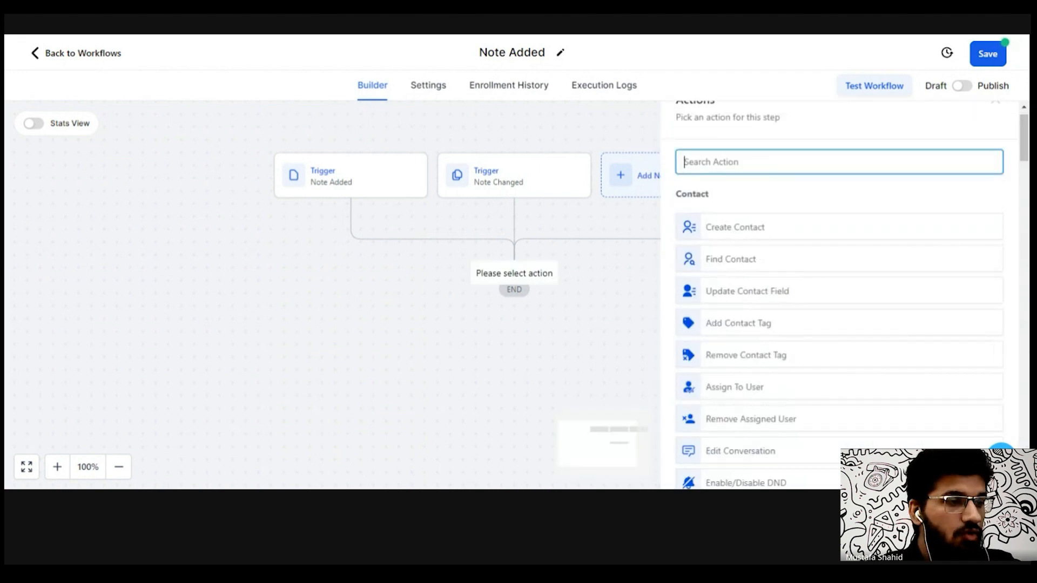
type("inter")
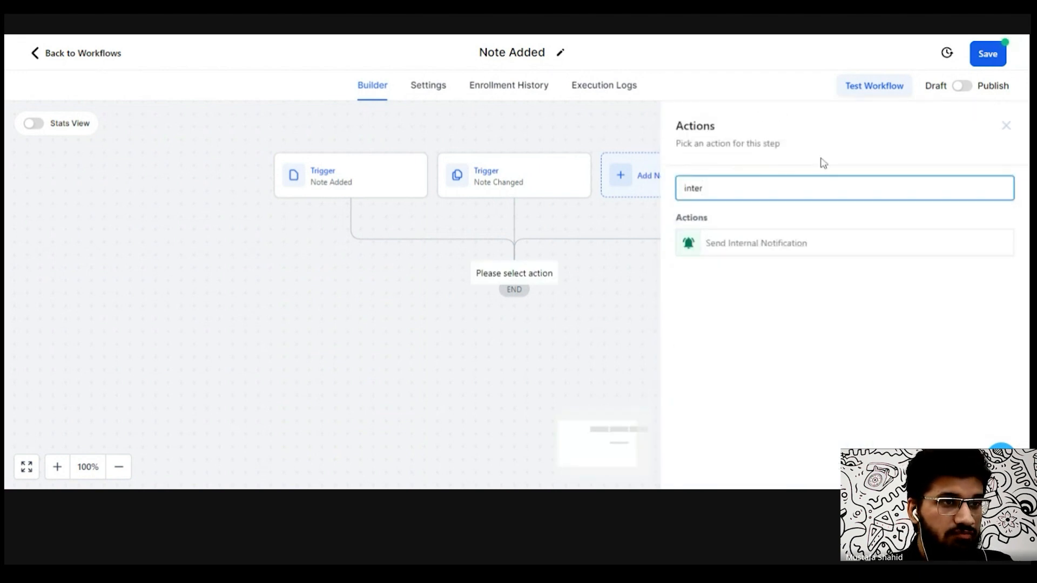
left_click(766, 244)
left_click(781, 268)
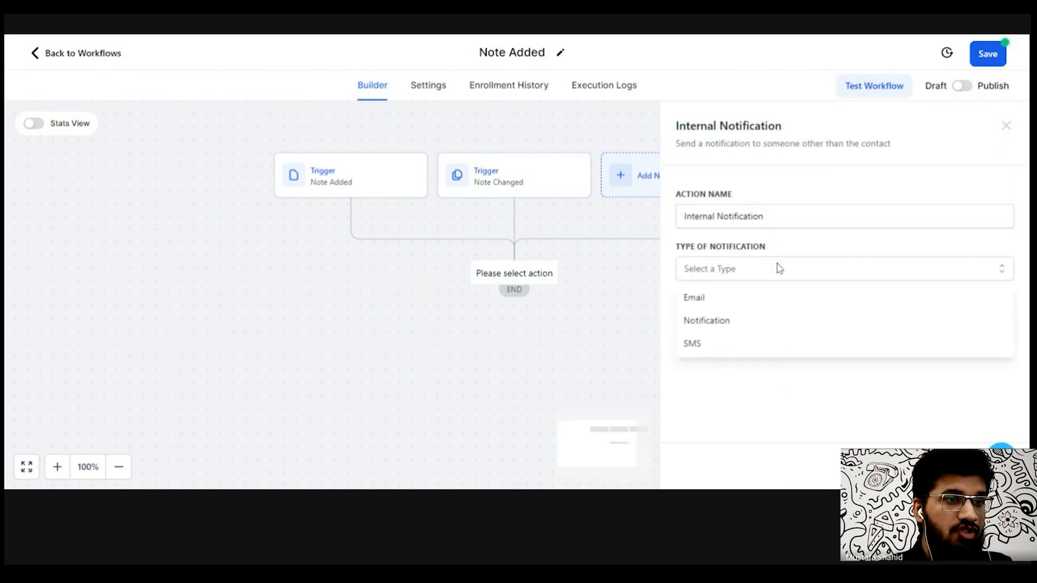
left_click(735, 328)
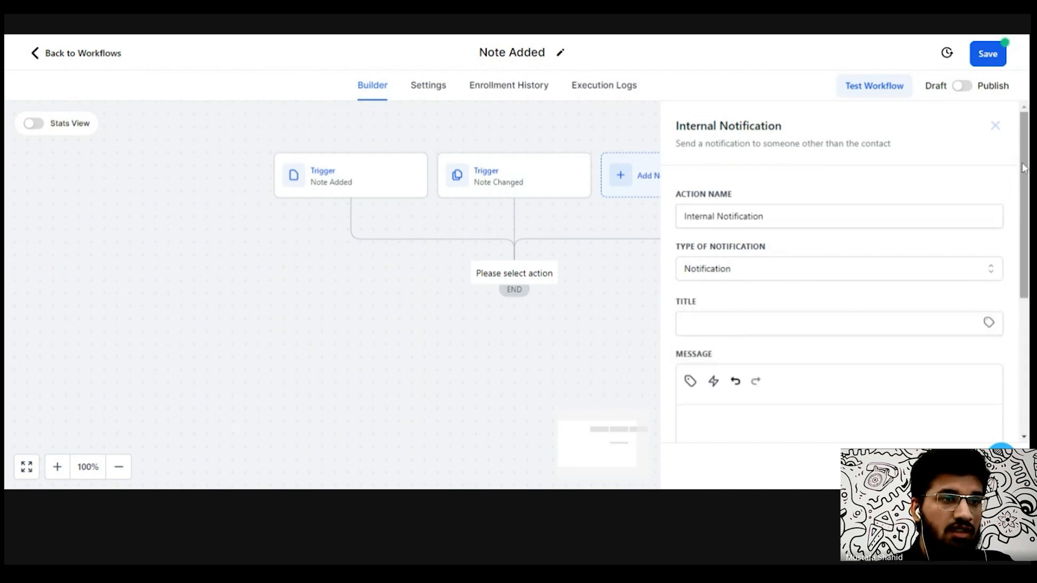
- Set the notification title to Notes changed or updated
scroll(962, 209, "down", 2)
left_click(768, 233)
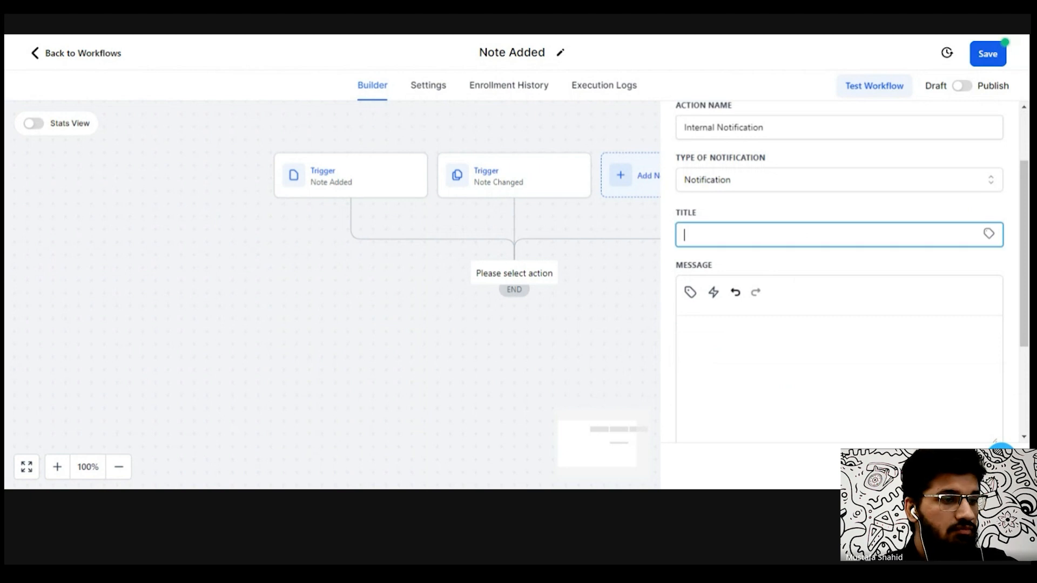
type("Notes ")
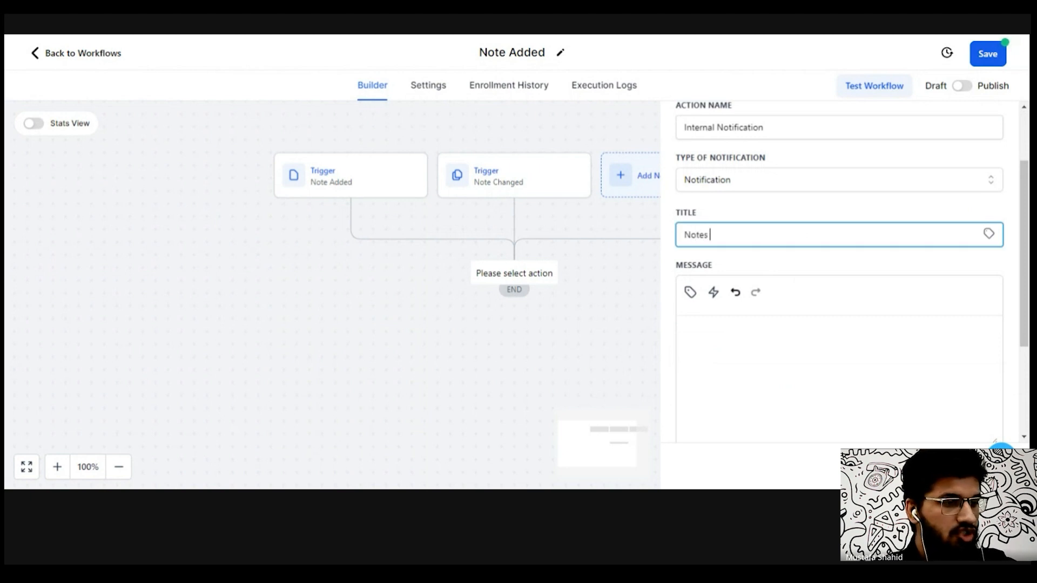
type("charnged ")
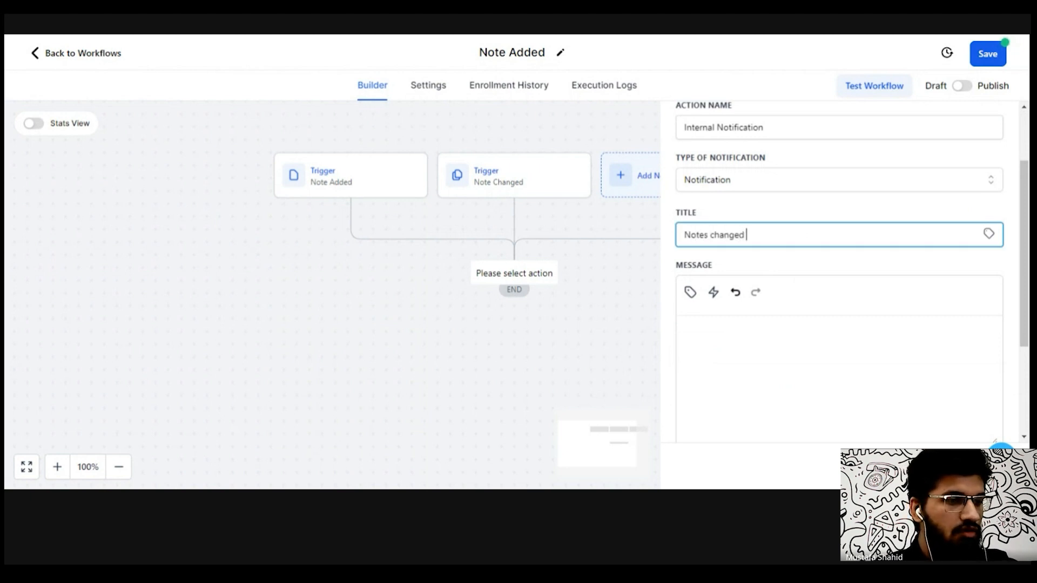
type("or updated")
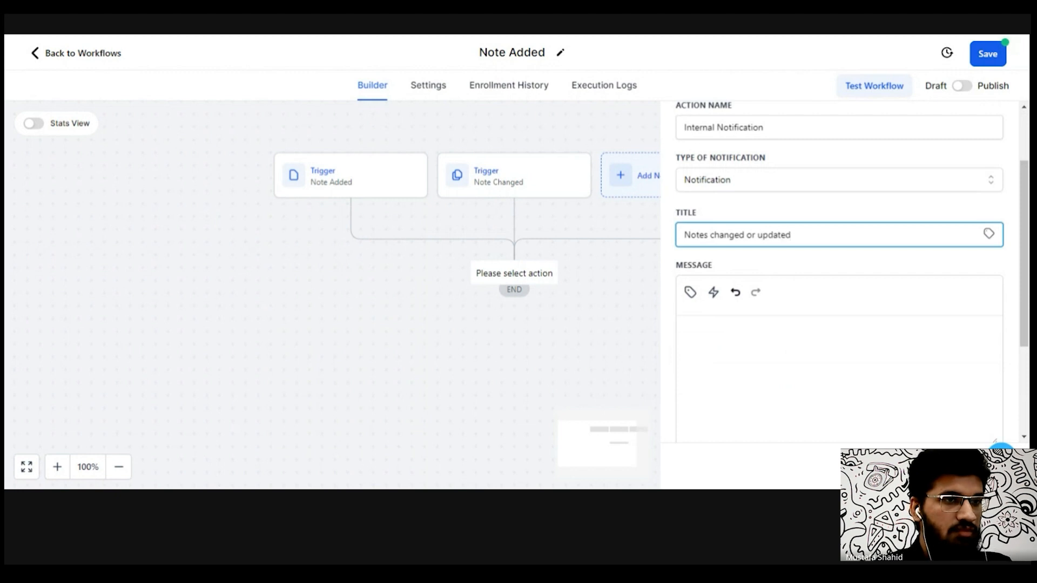
- Write the message This contacts notes have been updated. followed by the contact's first name custom value
left_click(682, 328)
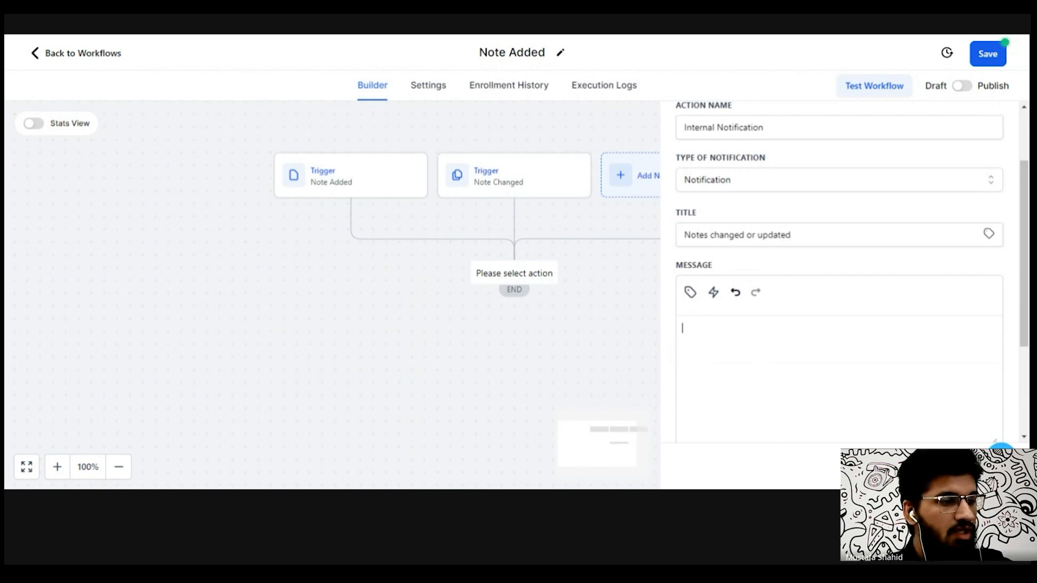
type("This con")
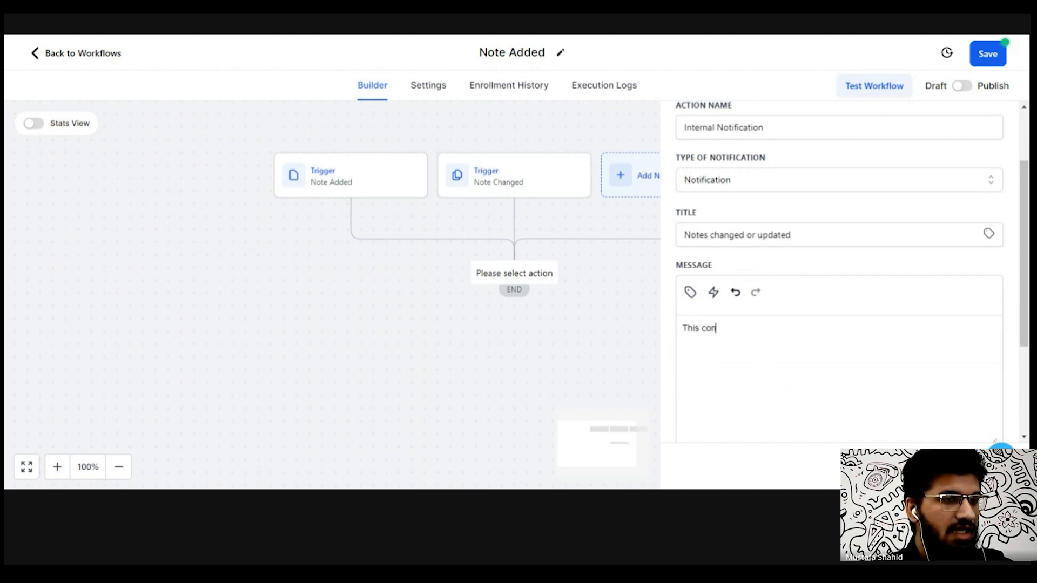
type("tacts notes ")
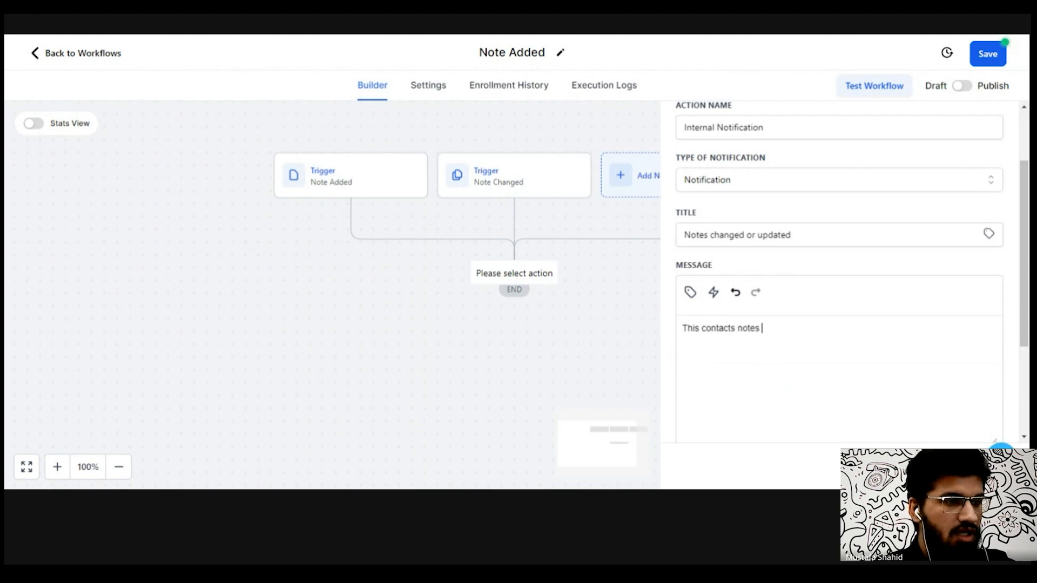
type("have been")
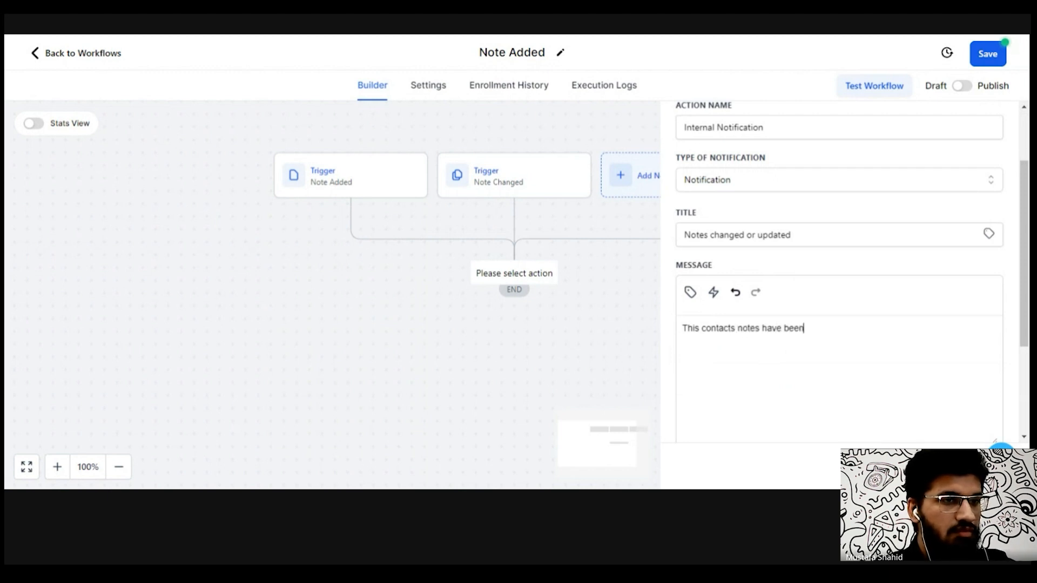
type(" updated")
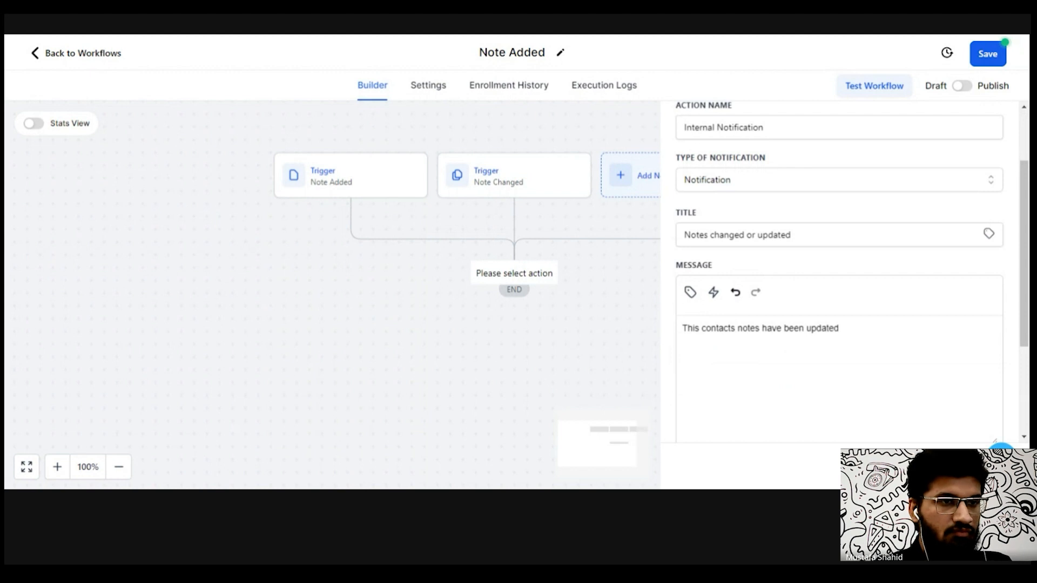
type(".")
key("Return")
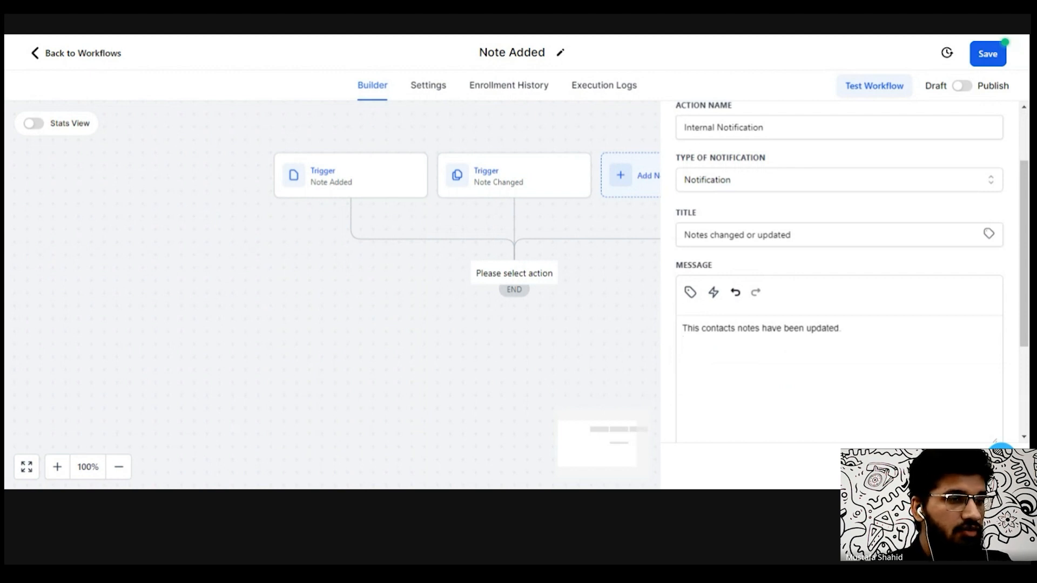
left_click(689, 293)
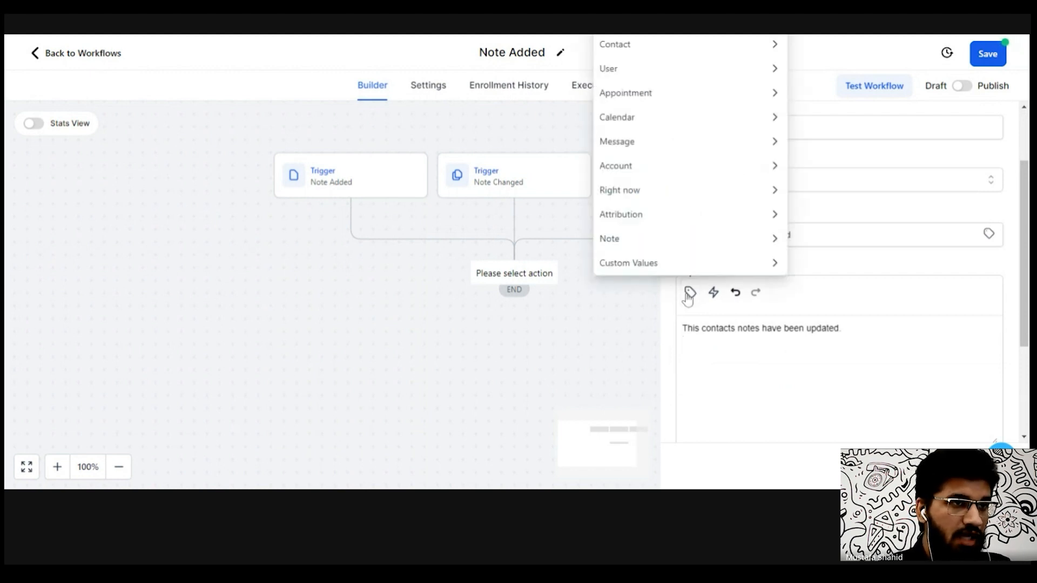
left_click(708, 53)
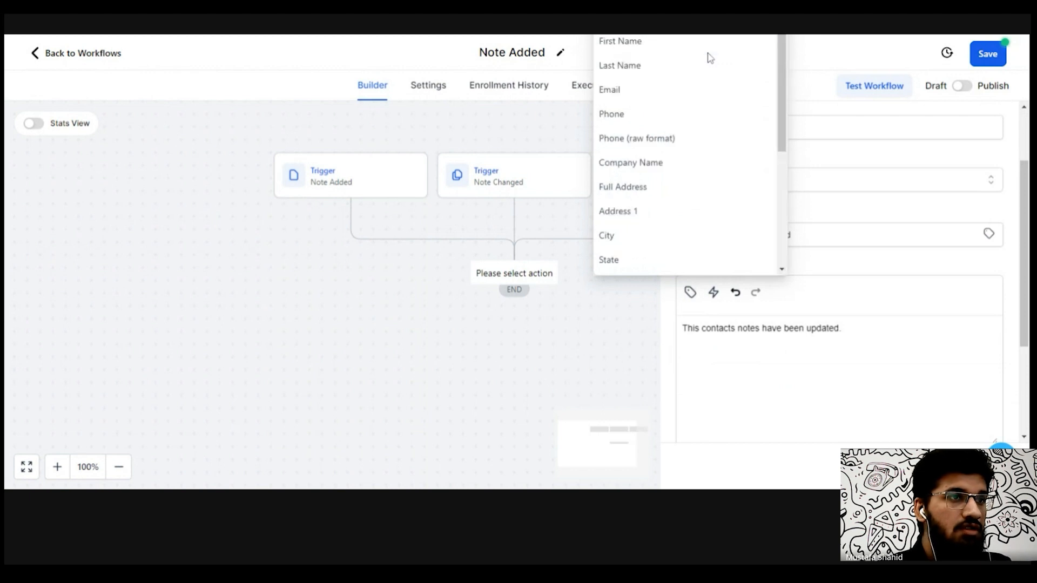
left_click(669, 46)
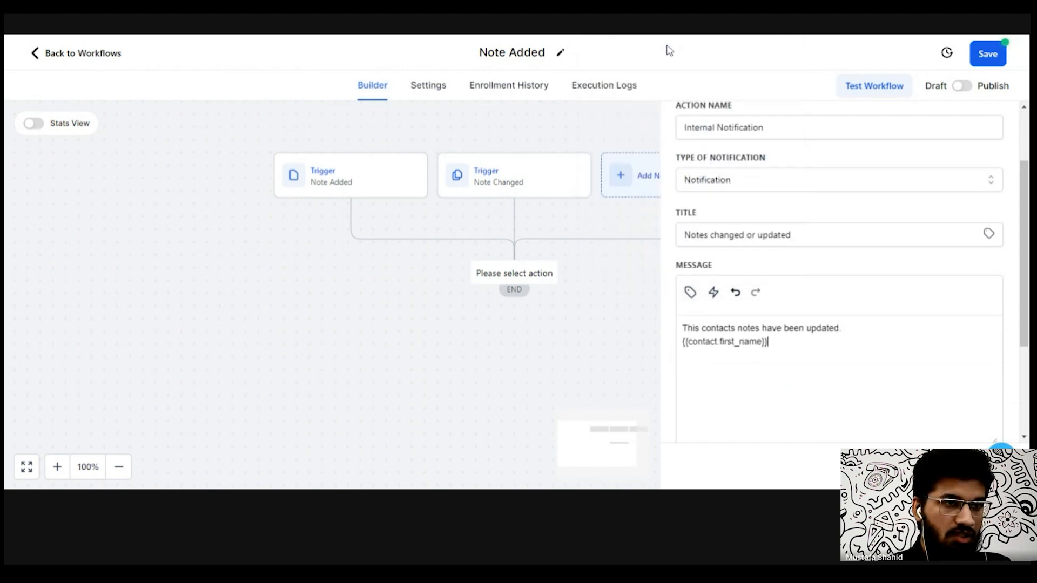
- Set the redirect page to Contact and the recipient to the user assigned to the contact, then save the action
left_click_drag(1026, 265, 1024, 288)
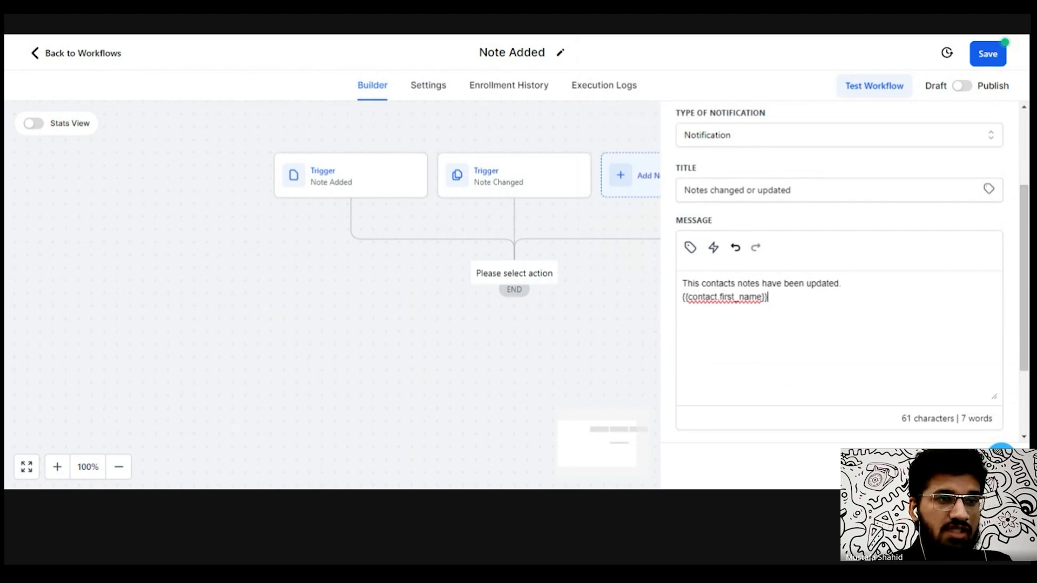
scroll(1024, 311, "down", 2)
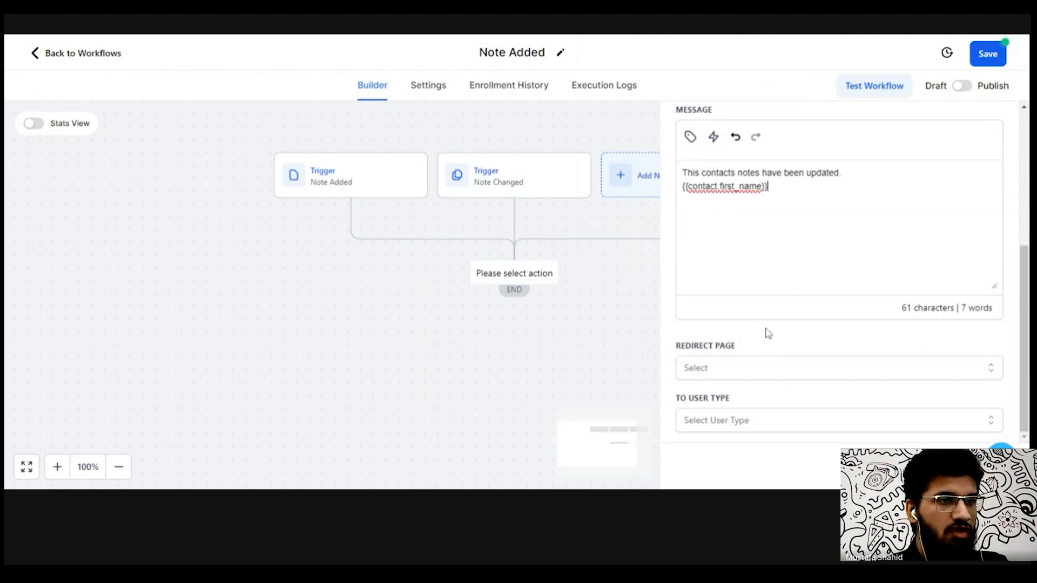
left_click(760, 368)
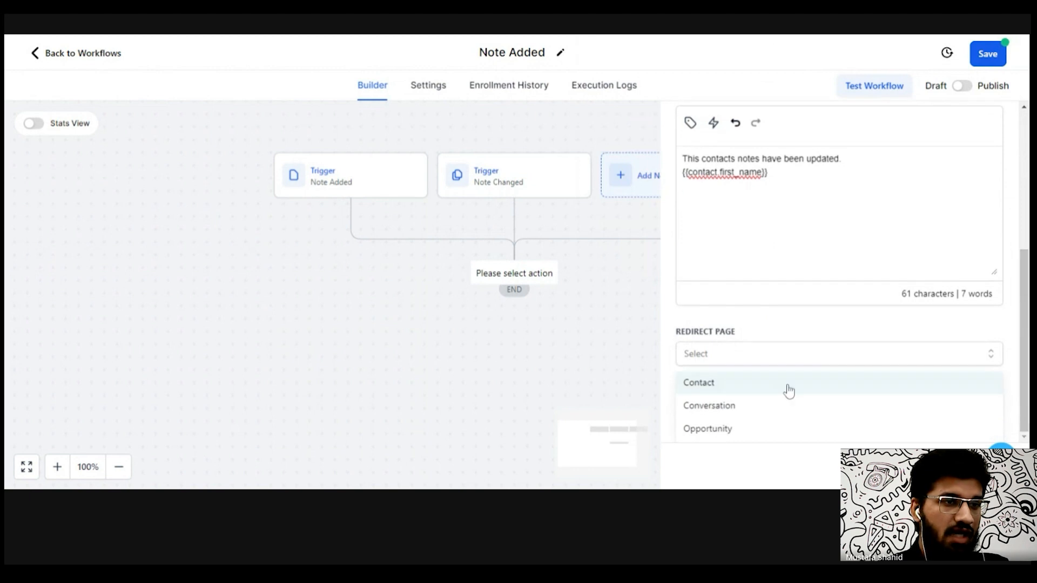
left_click(781, 386)
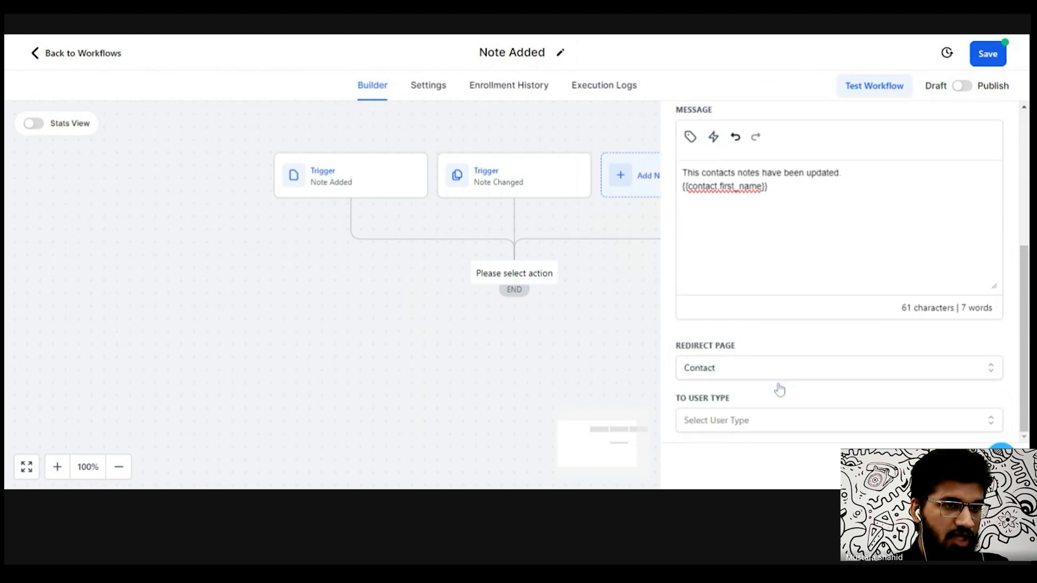
left_click(810, 424)
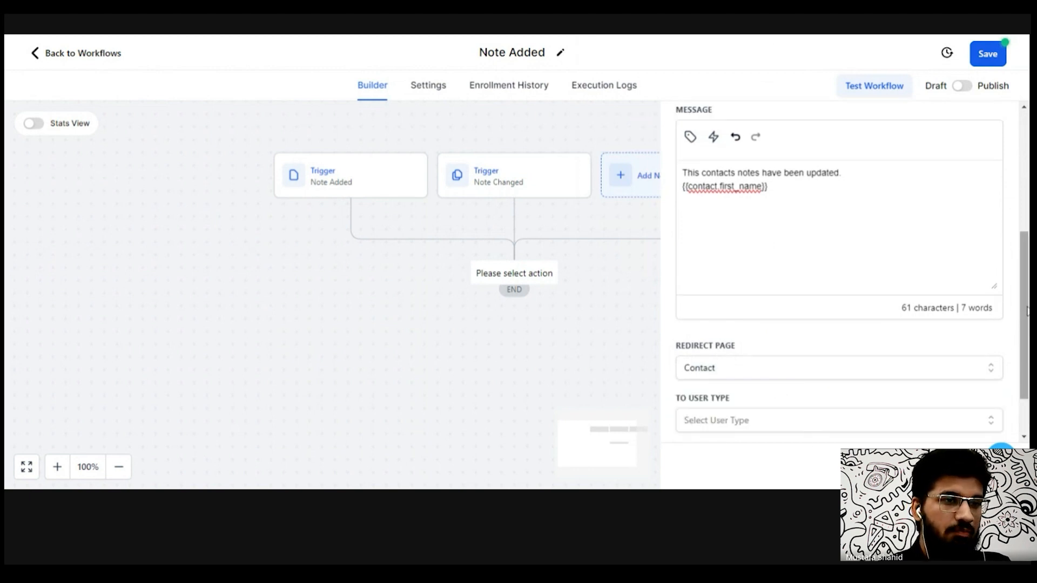
left_click_drag(1023, 331, 1024, 364)
left_click(814, 429)
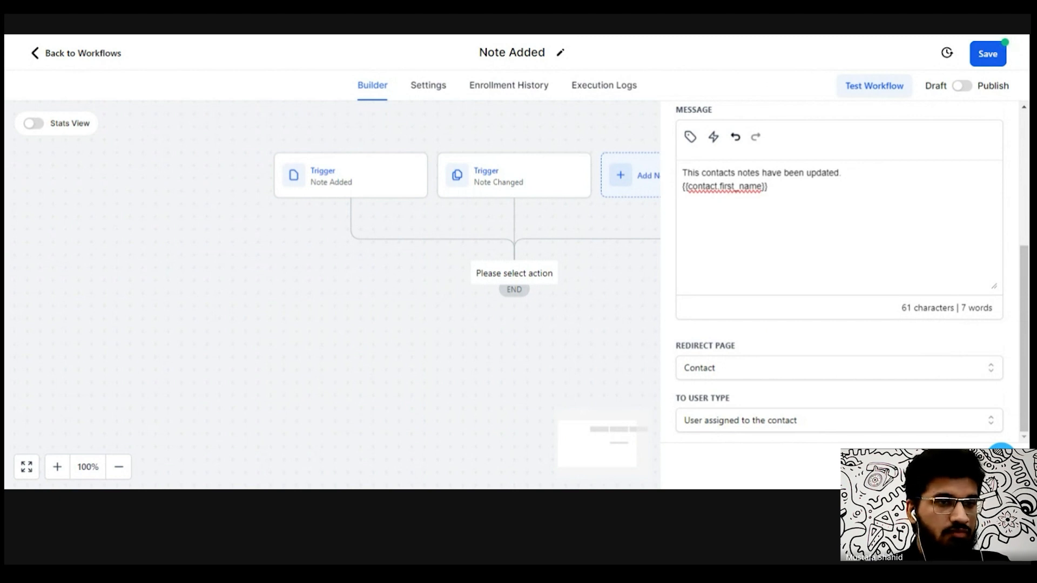
left_click(970, 466)
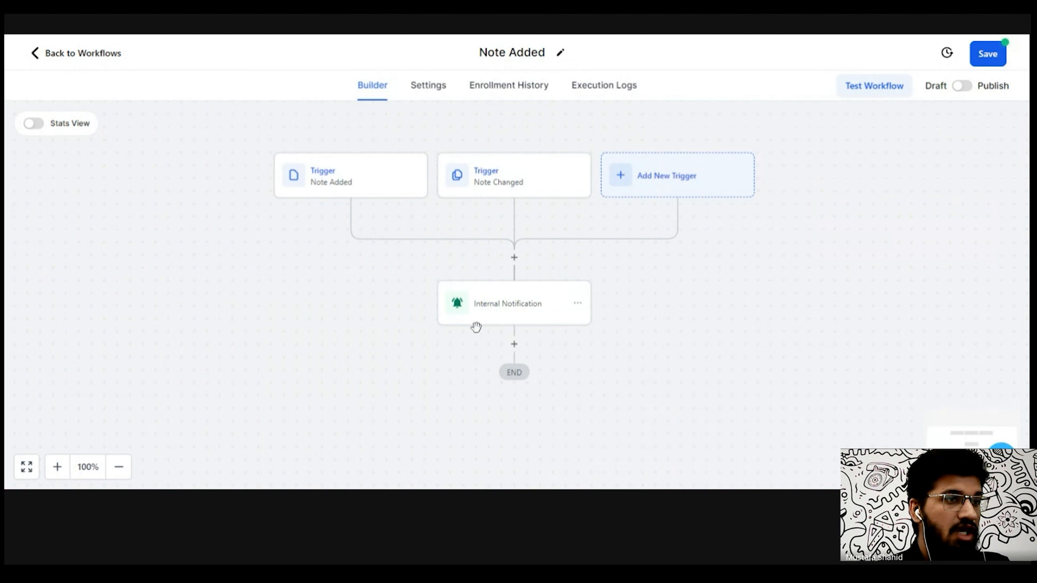
- Browse the action list for a step after the notification, then save the workflow
left_click(514, 344)
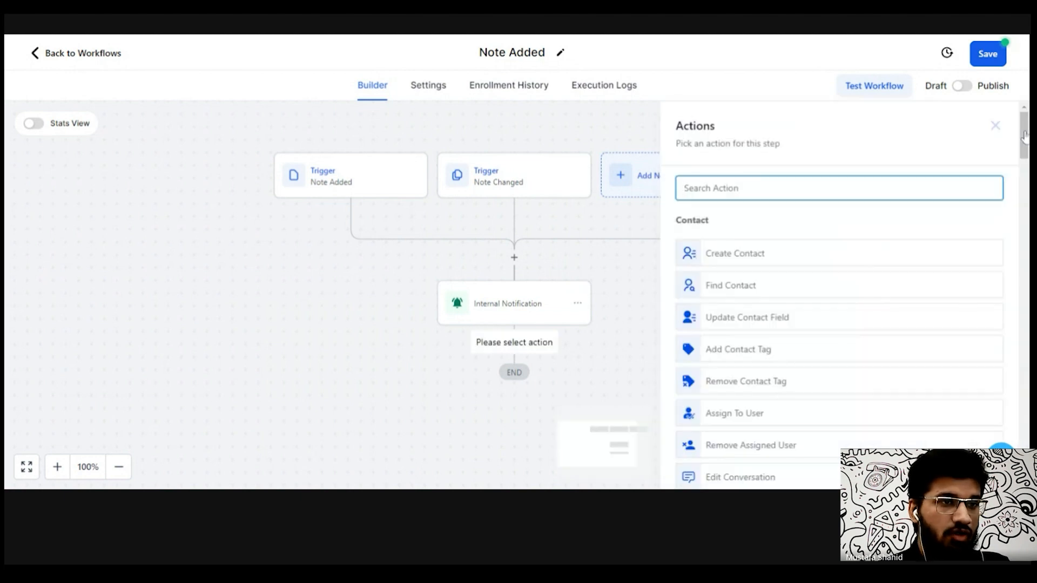
left_click_drag(1026, 135, 1027, 143)
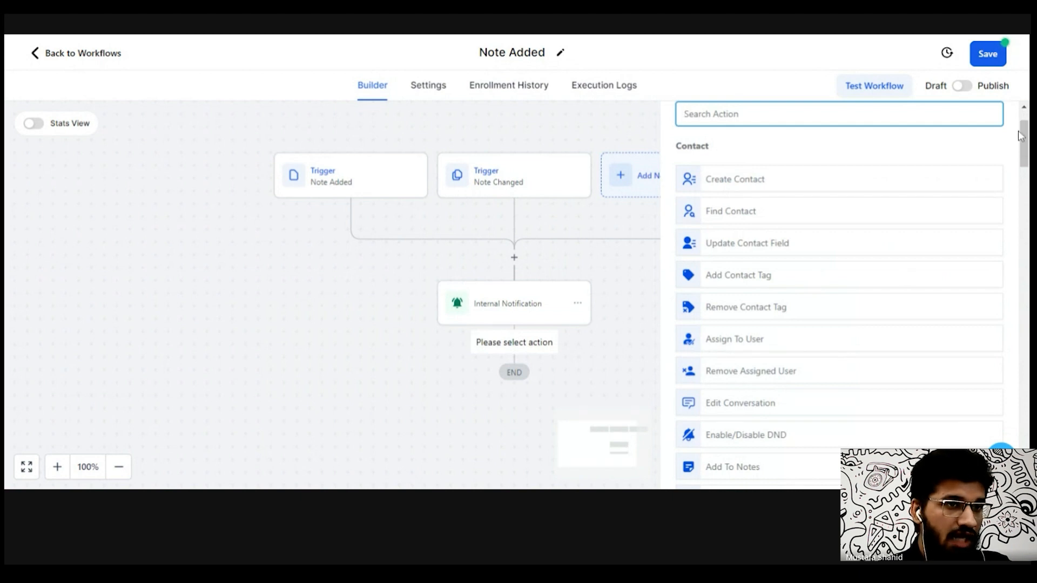
left_click_drag(1021, 136, 1026, 169)
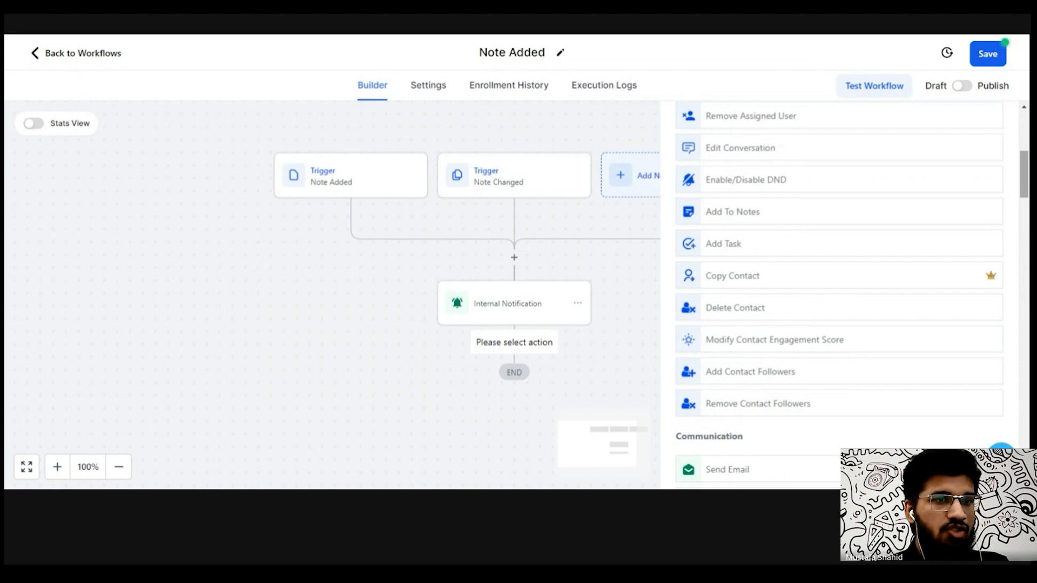
mouse_move(1026, 176)
left_mouse_down()
mouse_move(1029, 215)
mouse_move(1029, 172)
left_mouse_up()
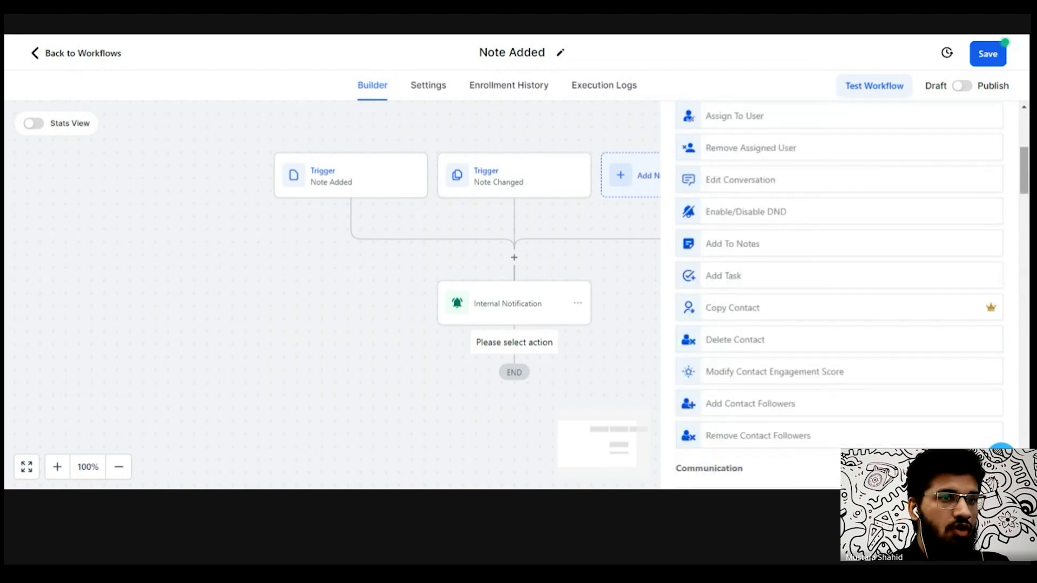
left_click(987, 54)
- Return to the workflow list and look through the remaining workflows
left_click(88, 56)
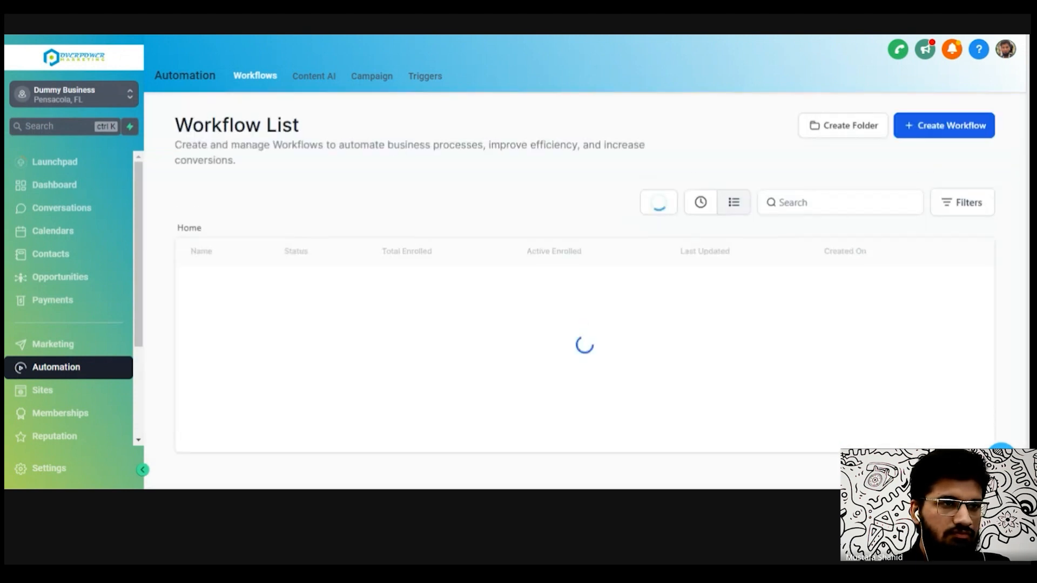
scroll(1026, 204, "down", 2)
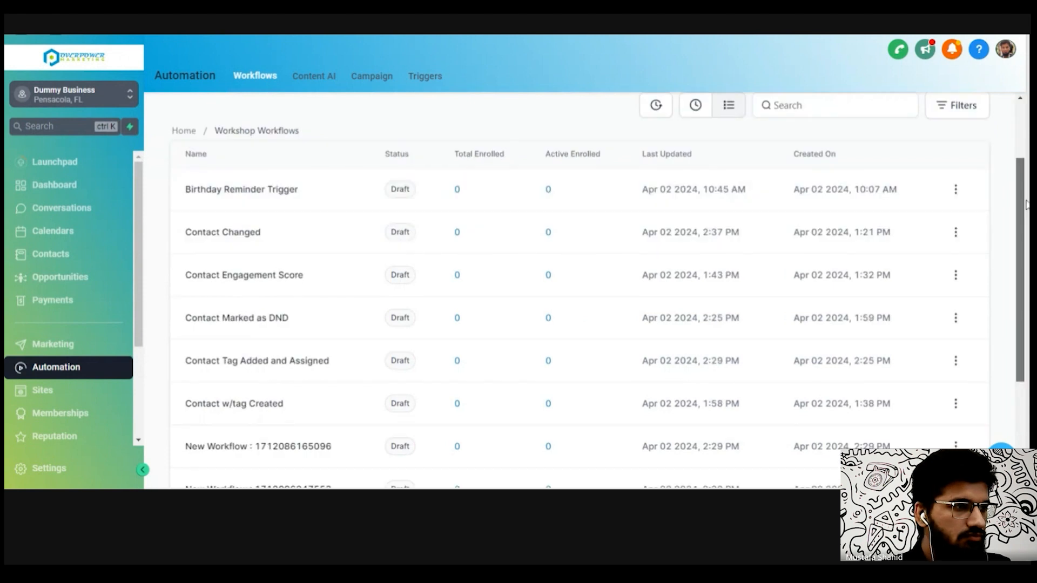
scroll(1026, 204, "down", 3)
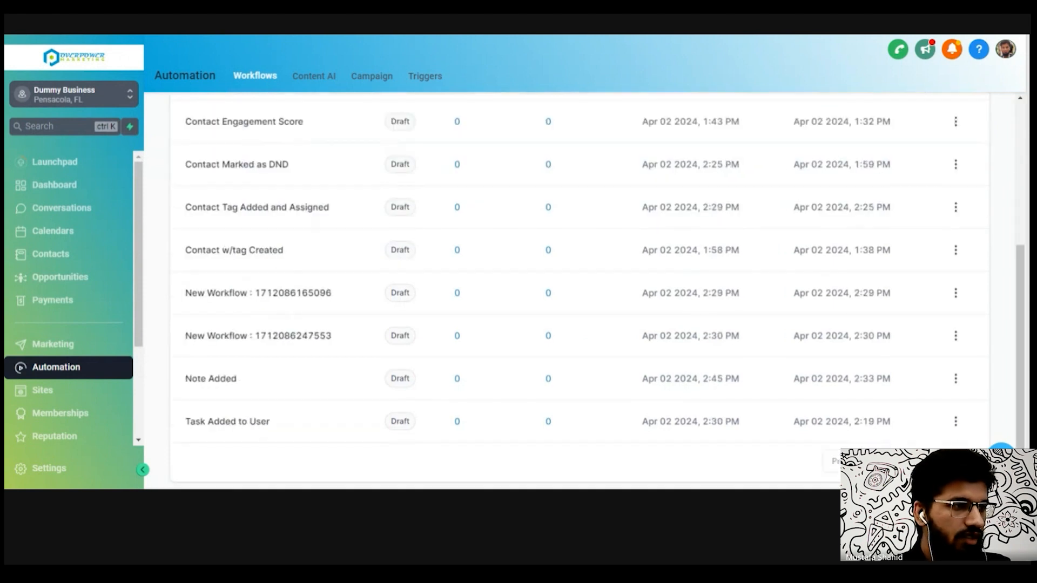
- Open the Task Added to User workflow, review its internal notification action, and save the action and workflow
left_click(240, 426)
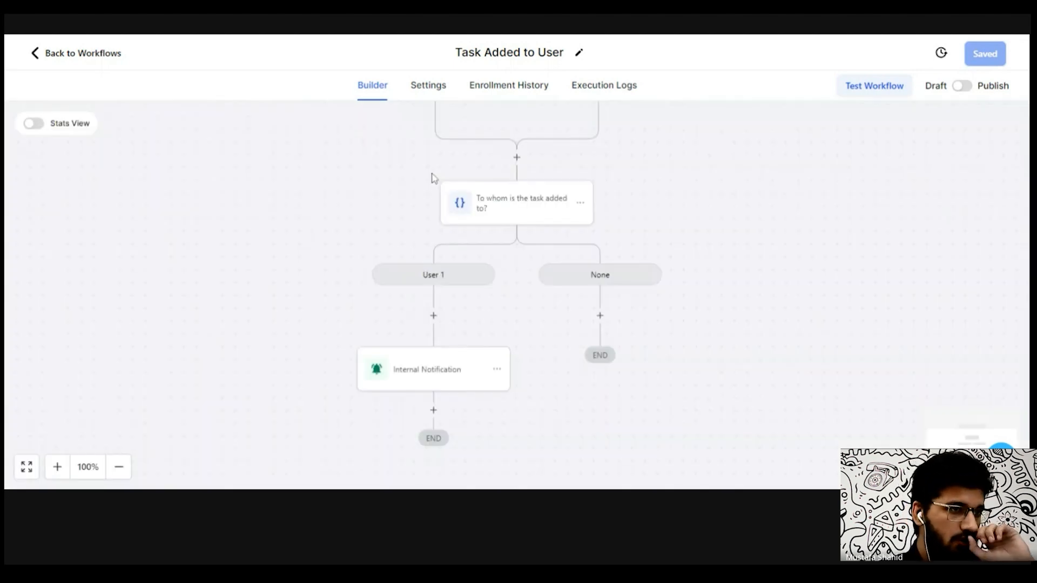
left_click_drag(432, 177, 391, 162)
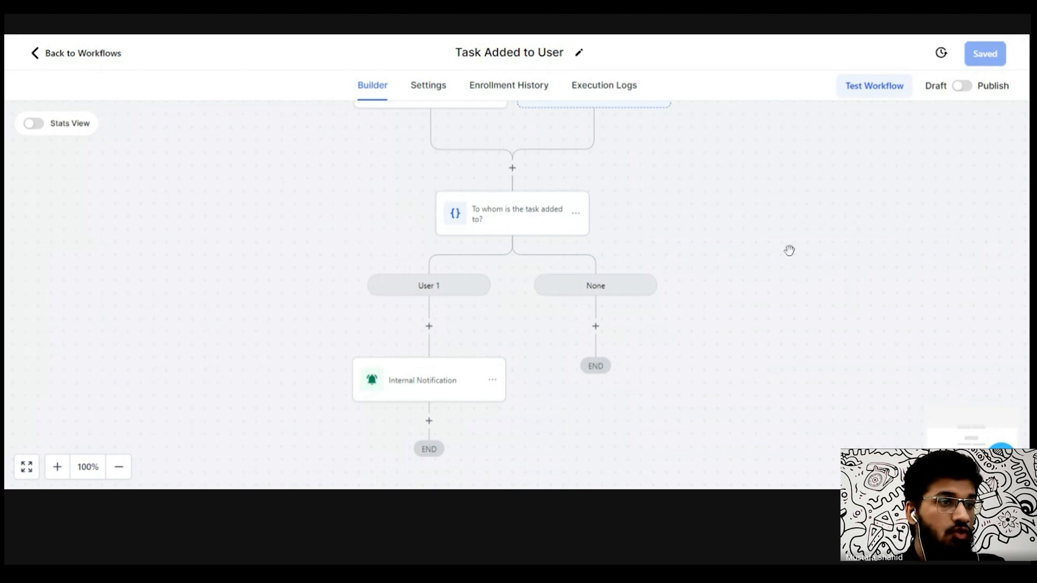
left_click_drag(789, 255, 791, 273)
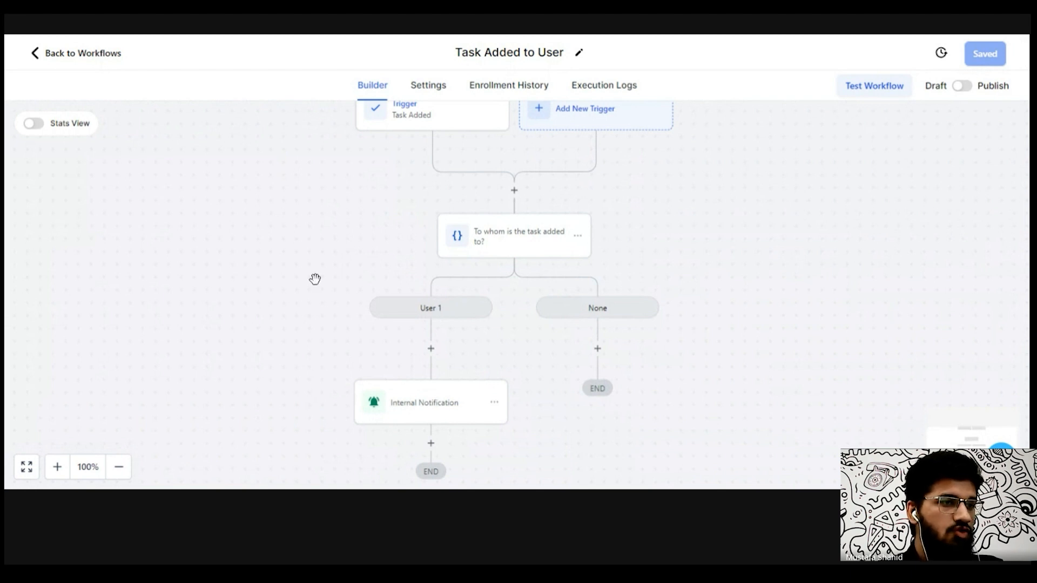
left_click(431, 403)
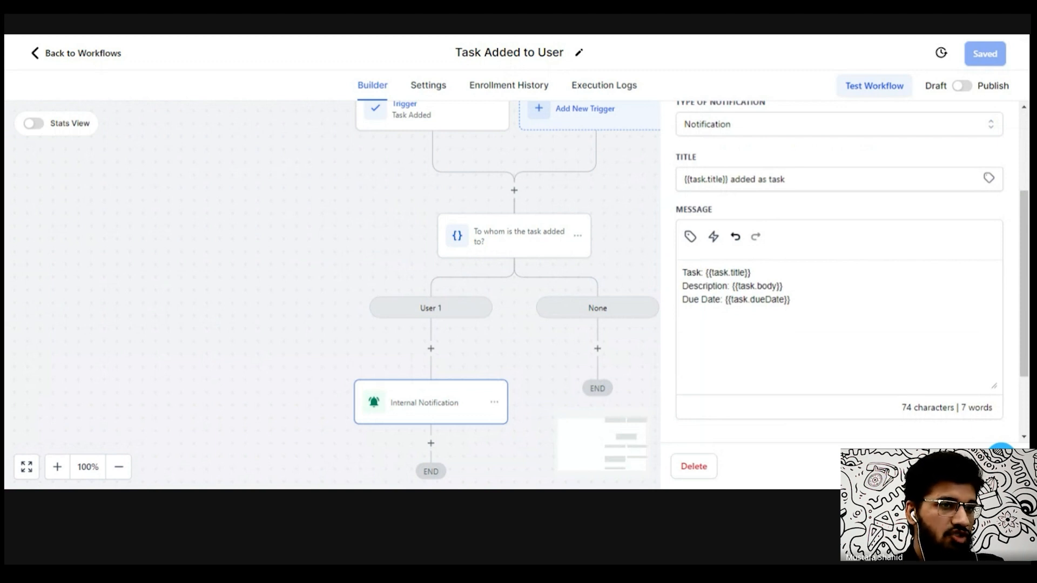
scroll(840, 270, "down", 2)
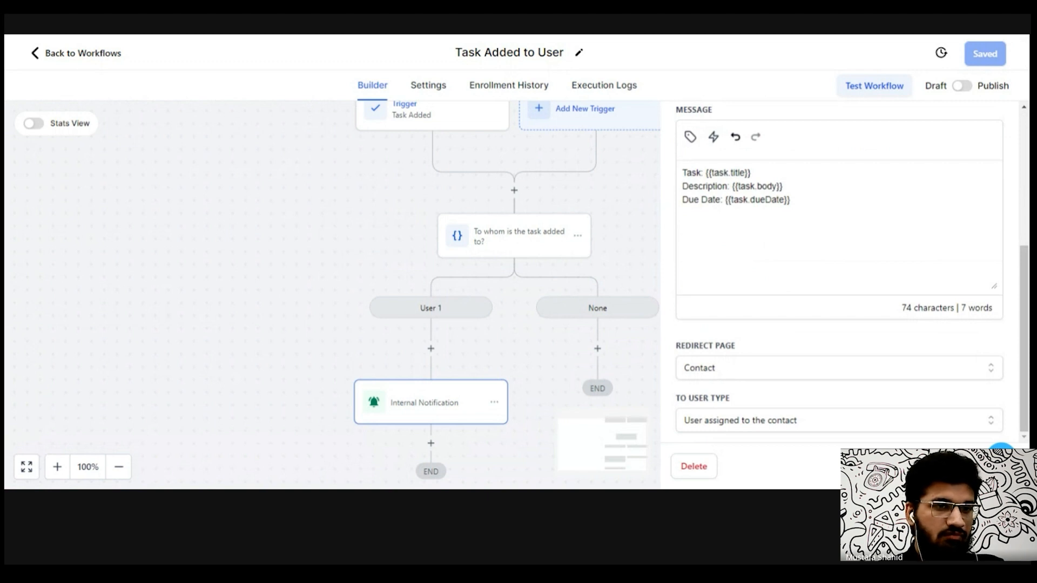
left_click(968, 467)
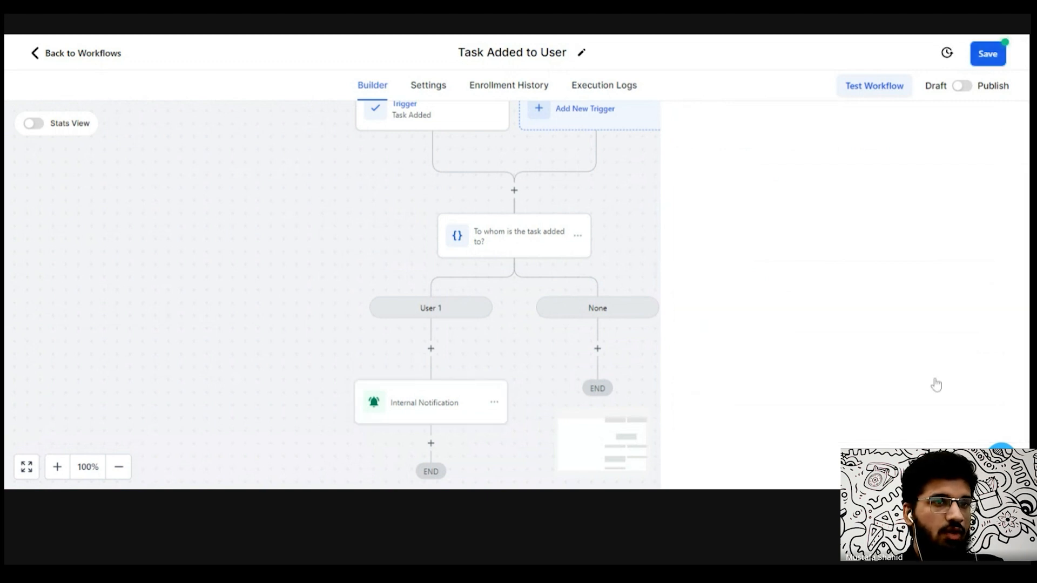
left_click(984, 64)
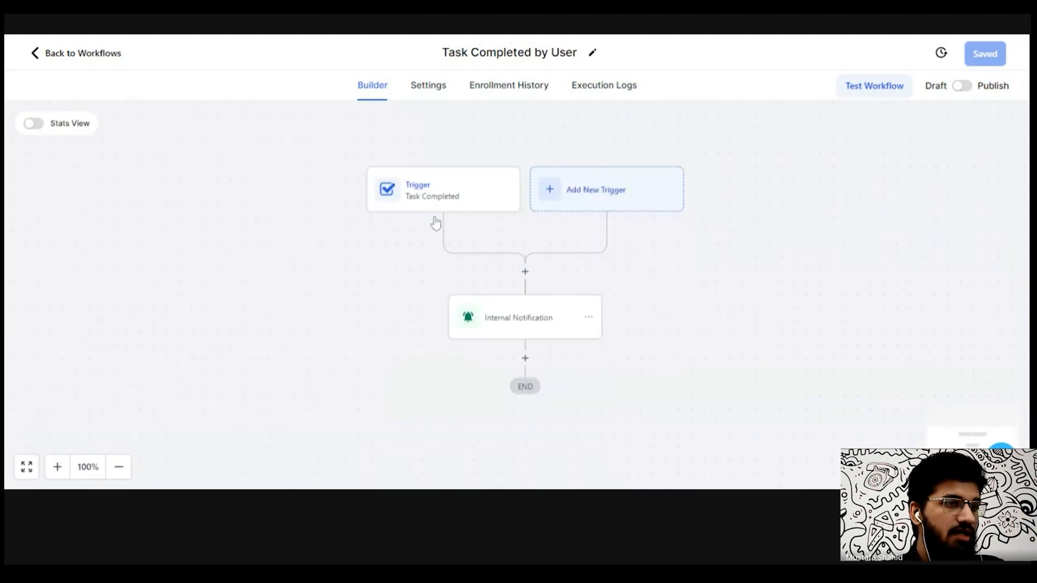
- In the Task Completed by User workflow, send the internal notification to Particular User, dummy user, and save the action and workflow
left_click(529, 323)
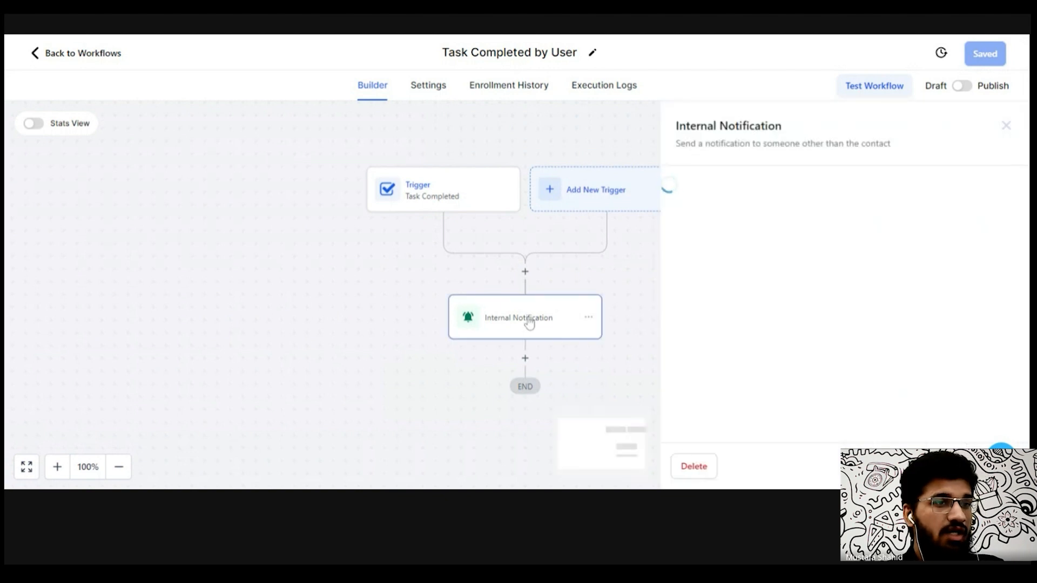
scroll(735, 381, "down", 2)
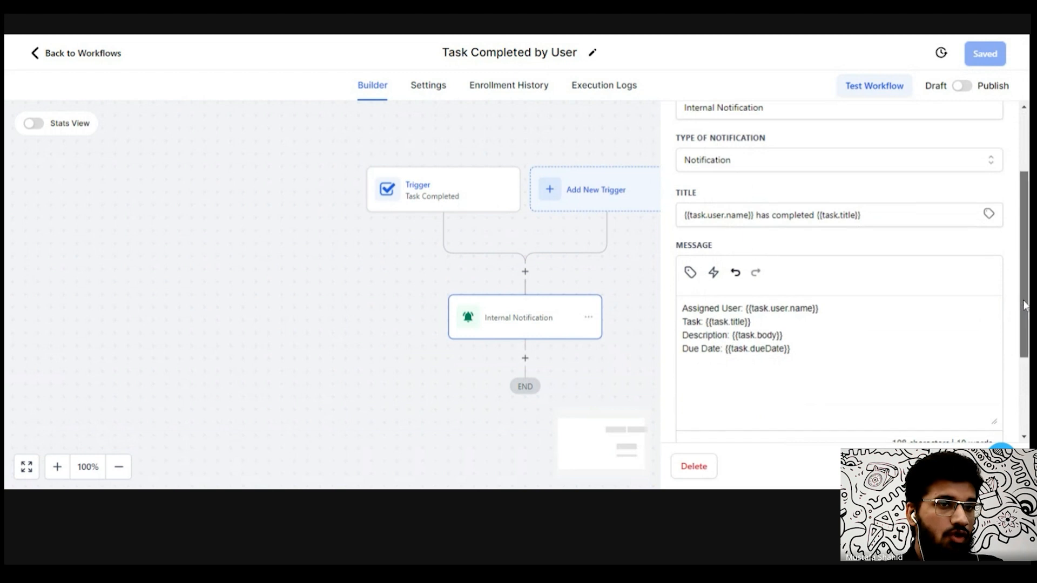
left_click_drag(1018, 303, 1019, 395)
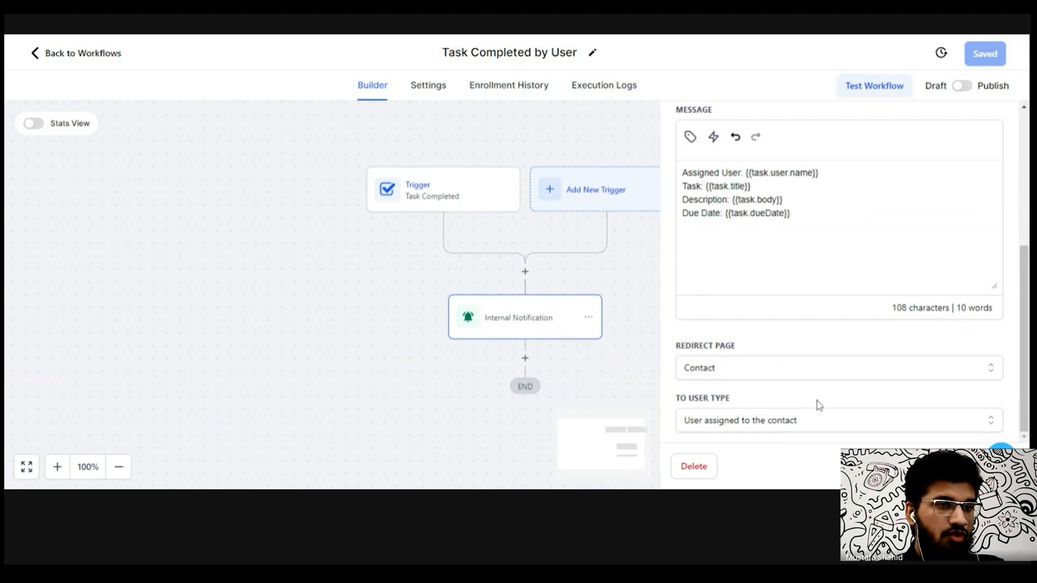
left_click(819, 427)
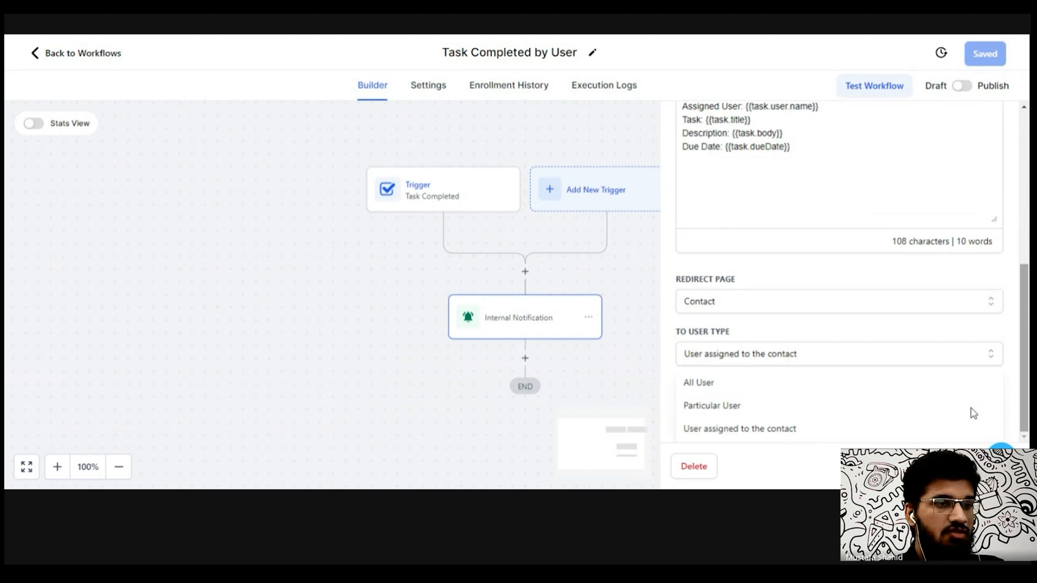
left_click(747, 409)
left_click(748, 416)
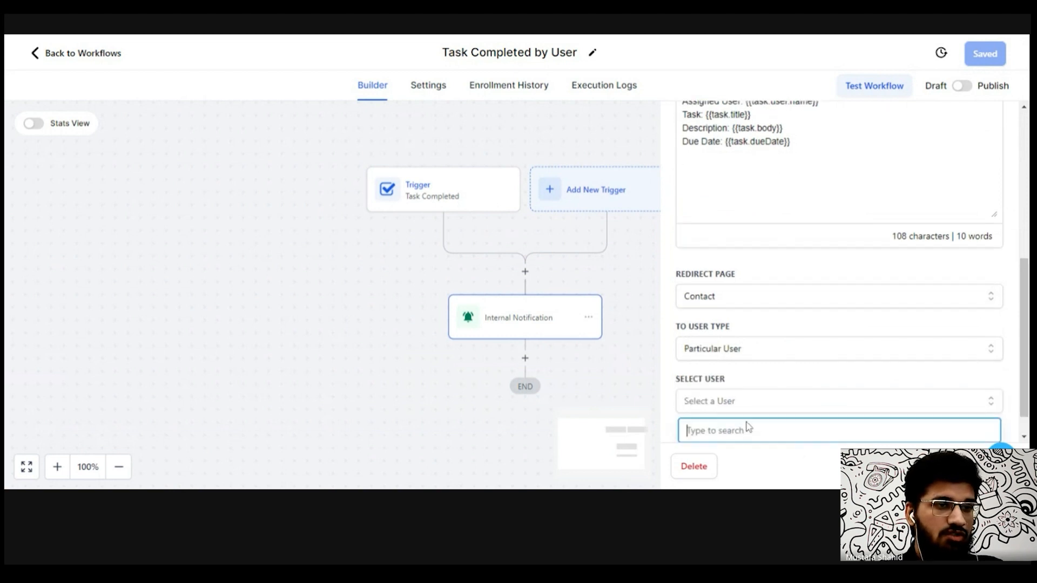
scroll(1023, 410, "down", 1)
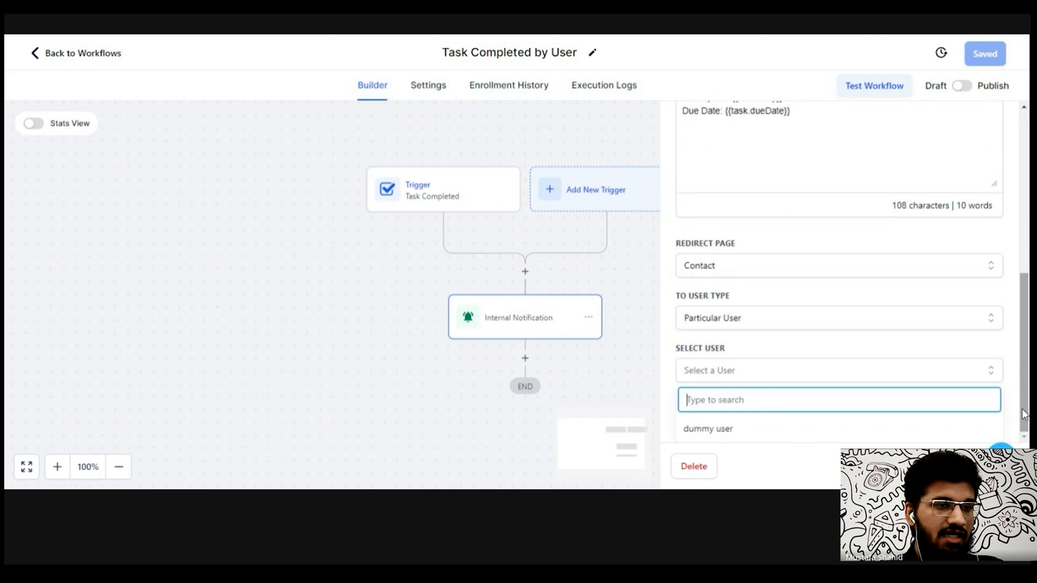
left_click(780, 428)
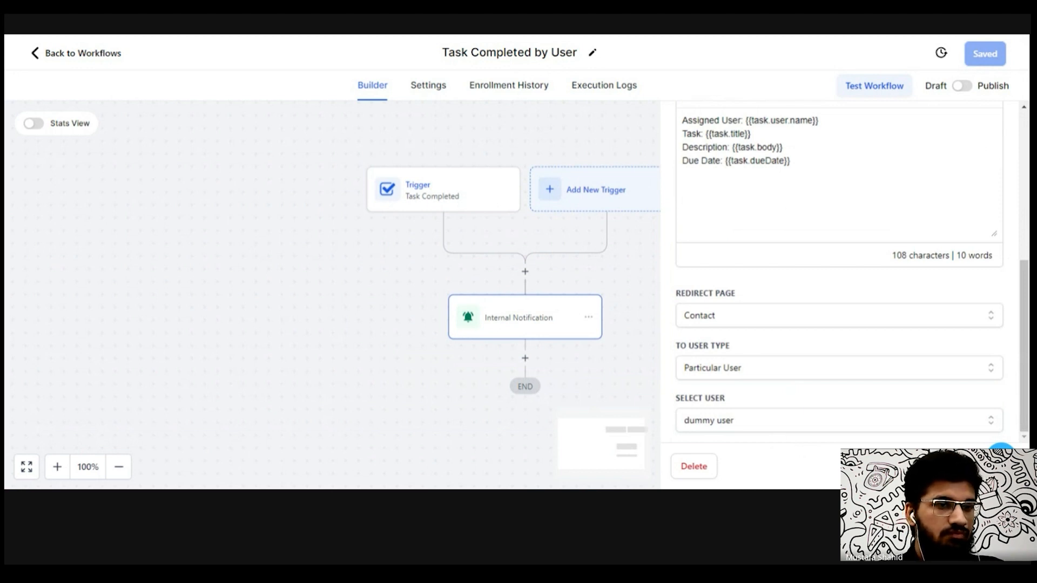
left_click(967, 466)
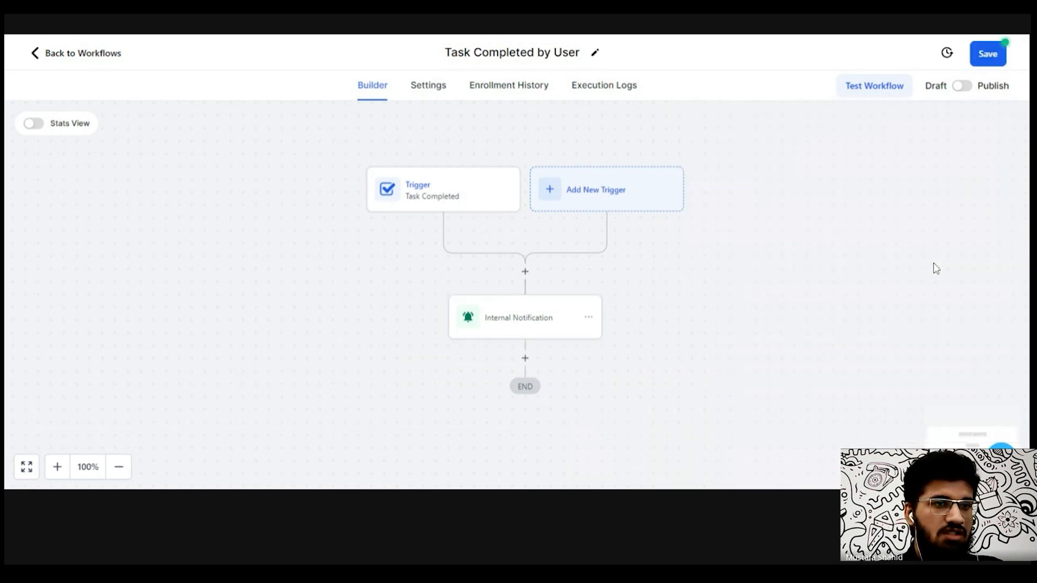
left_click(987, 56)
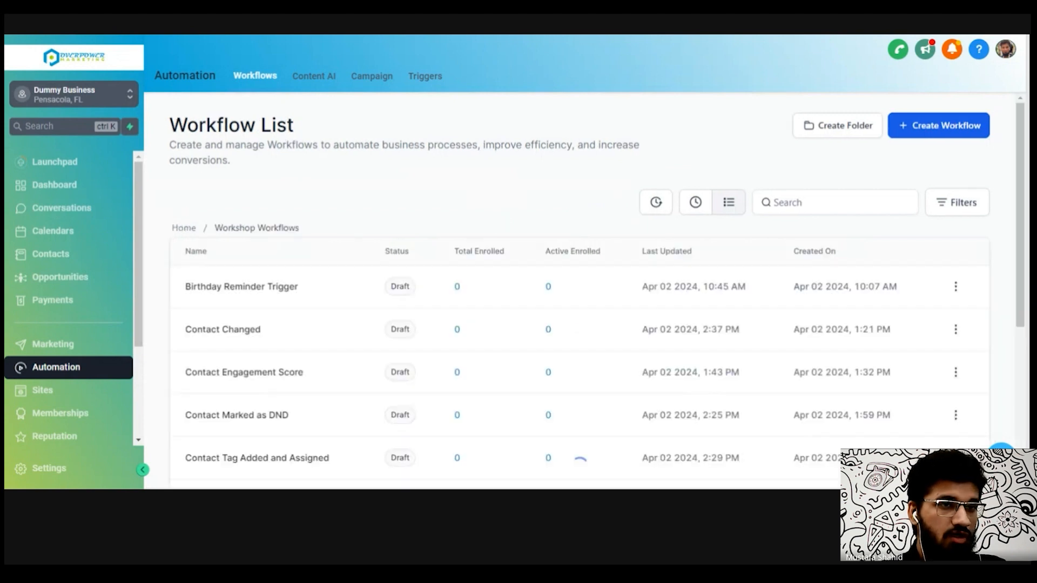
- Page through both pages of the workflow list and open the Contact Engagement Score workflow
scroll(502, 217, "down", 4)
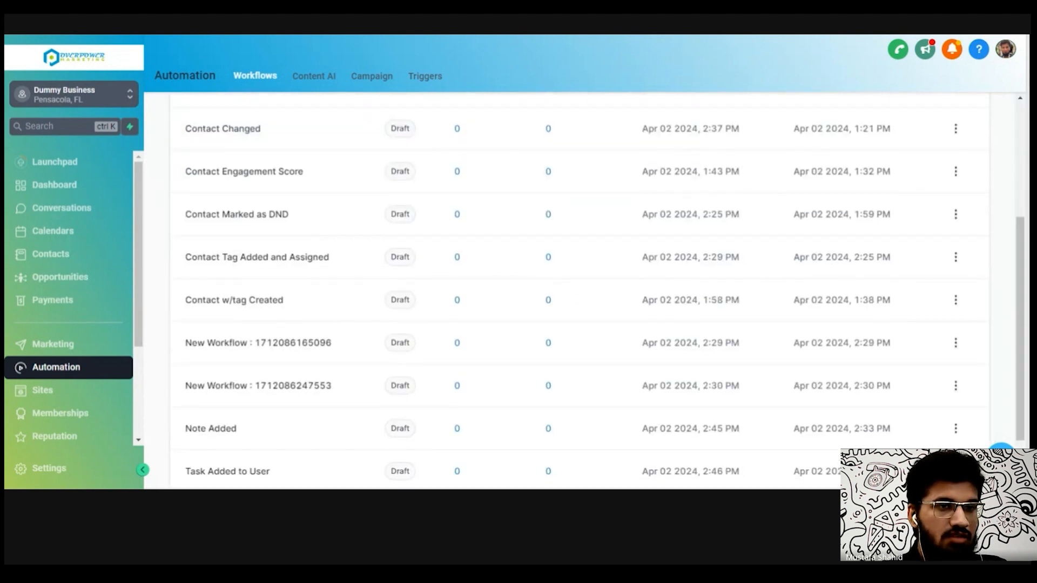
scroll(932, 446, "down", 2)
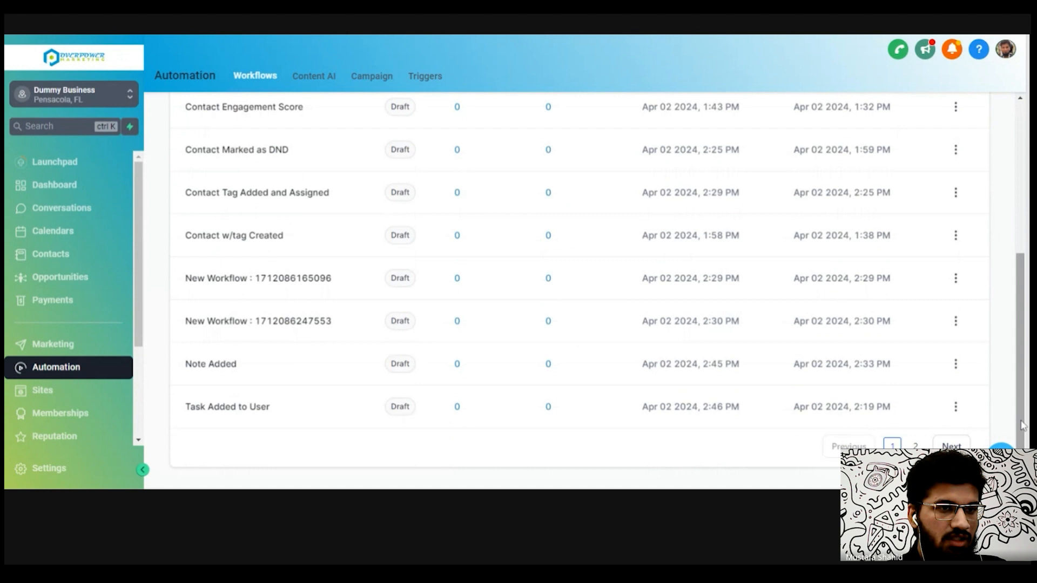
left_click(917, 446)
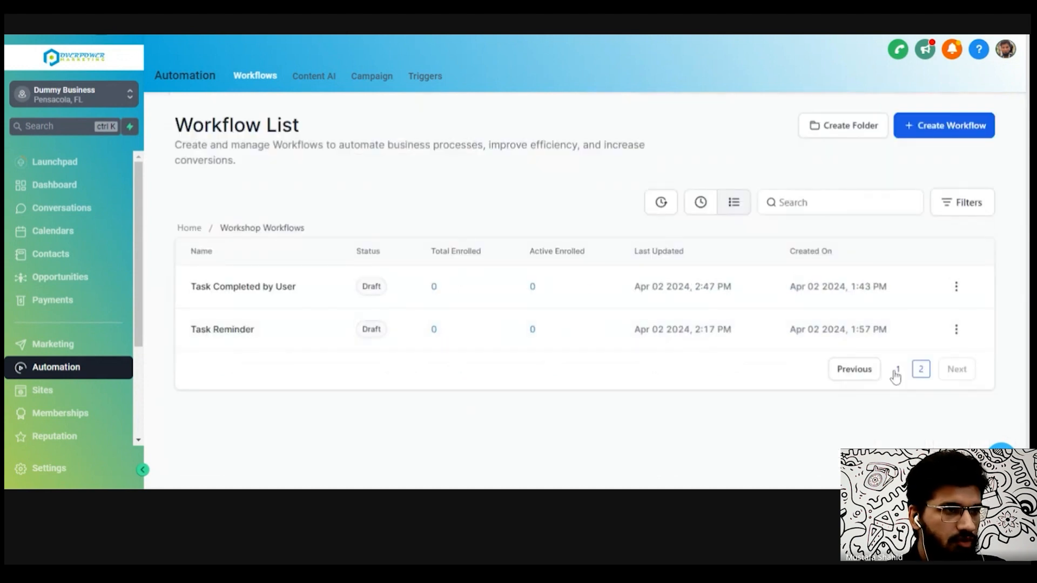
left_click(897, 372)
left_click_drag(1028, 330, 1029, 321)
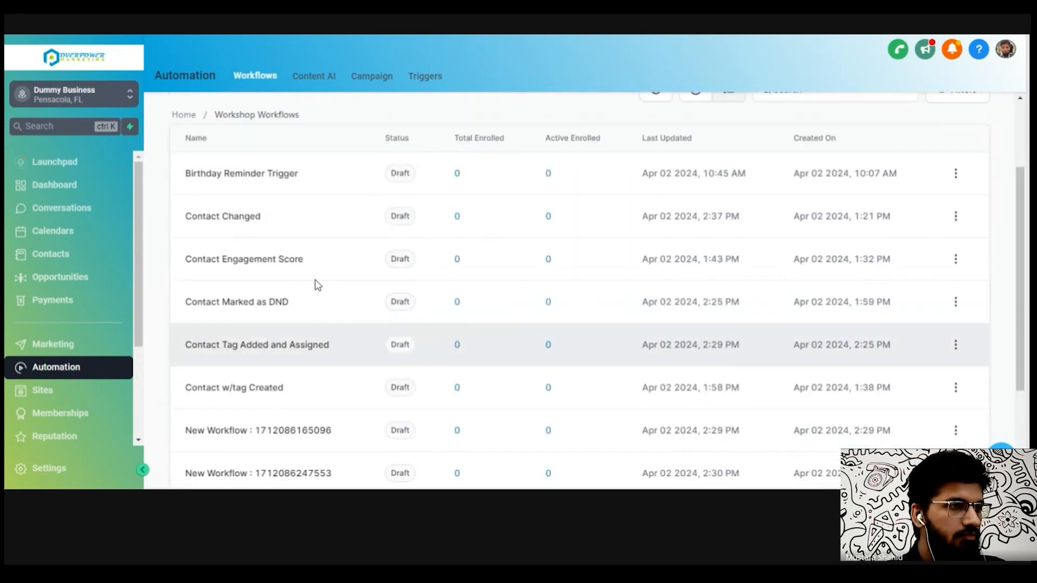
left_click(291, 263)
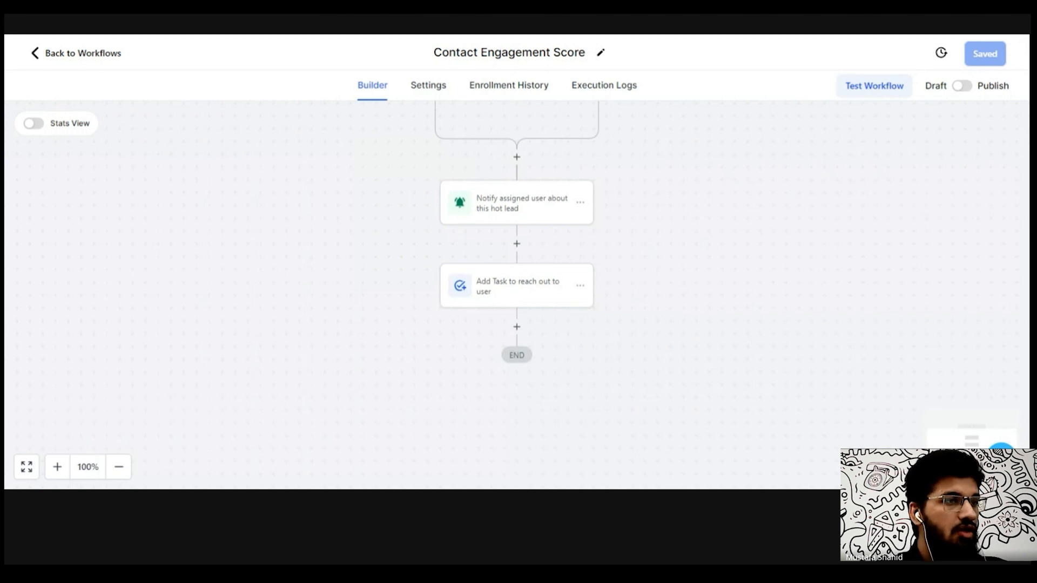
- Add a Modify Contact Engagement Score action after the task step that adds 1 point, and save the action
left_click(516, 327)
scroll(1026, 155, "down", 3)
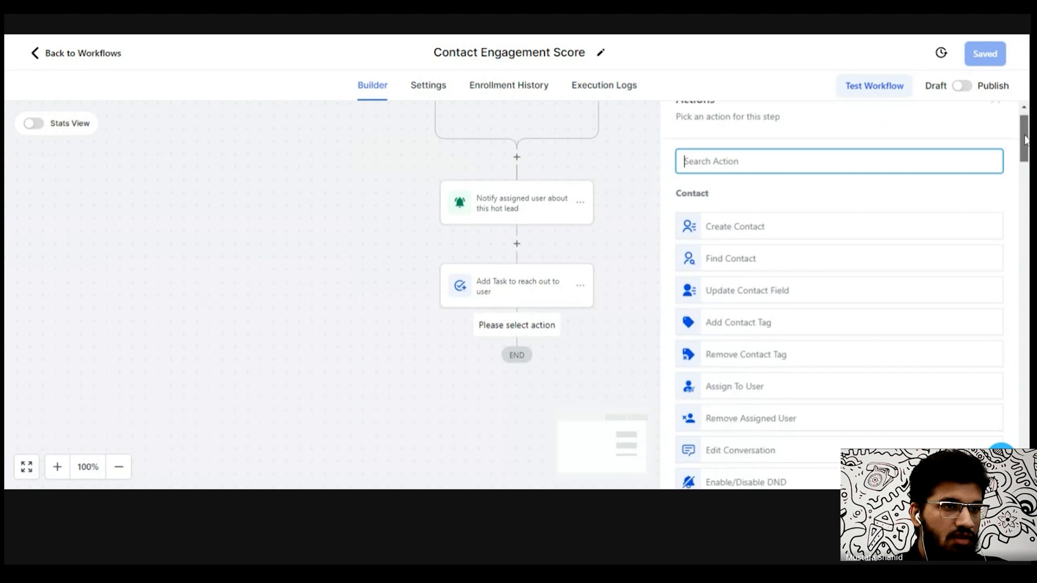
left_click_drag(1026, 155, 1027, 172)
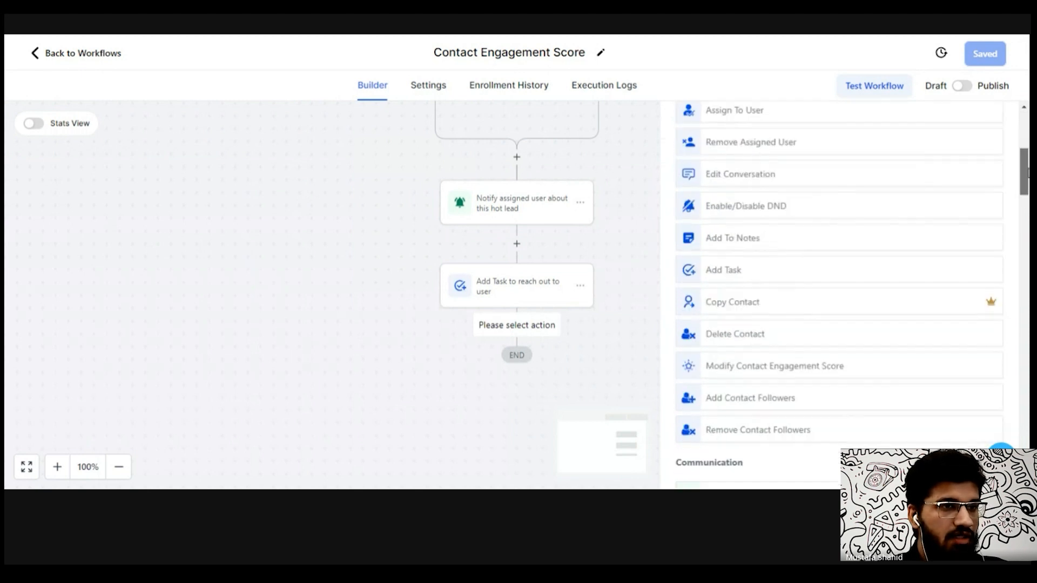
scroll(780, 317, "down", 1)
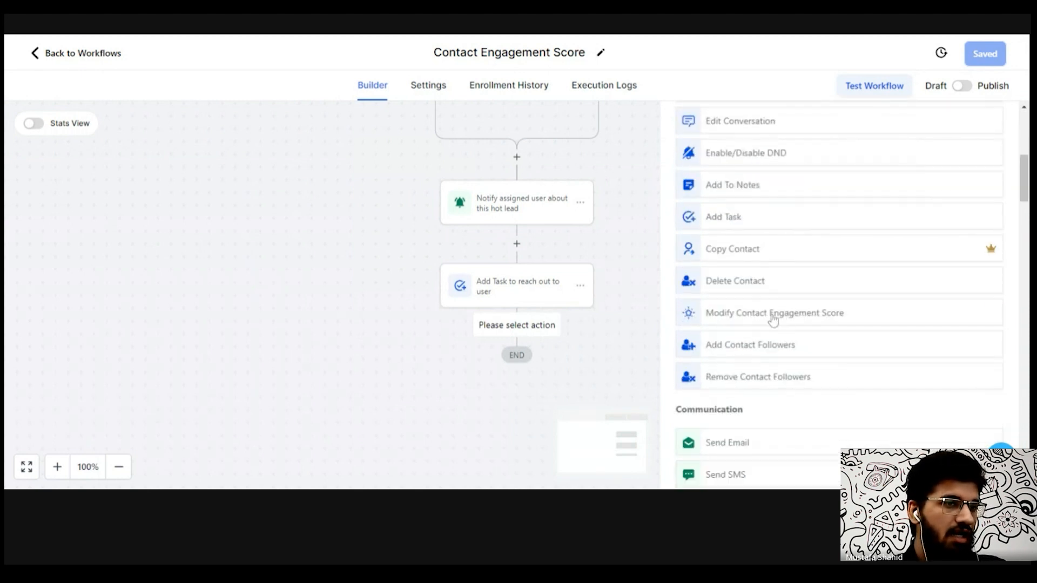
left_click(774, 319)
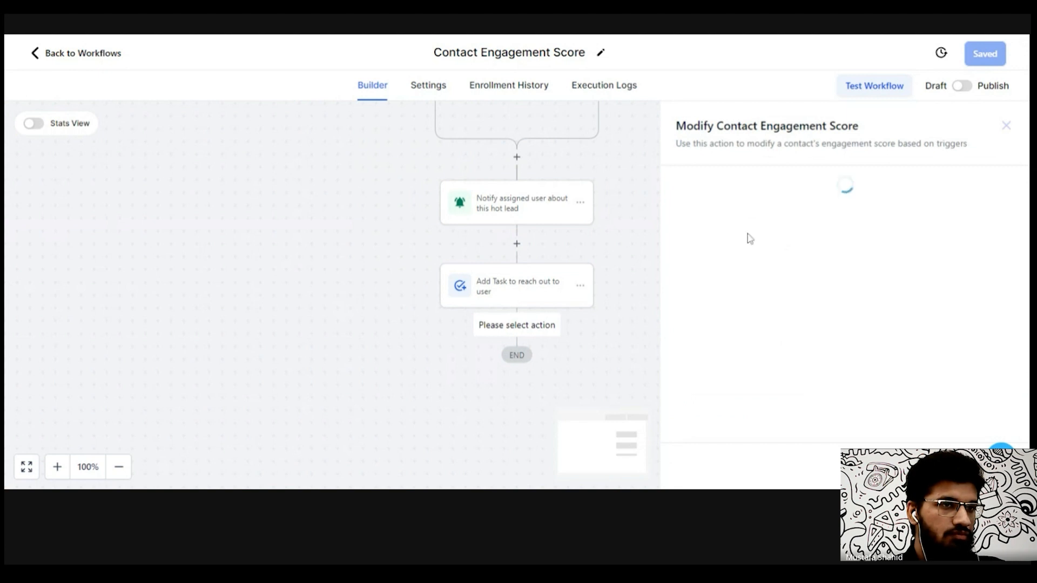
left_click(735, 274)
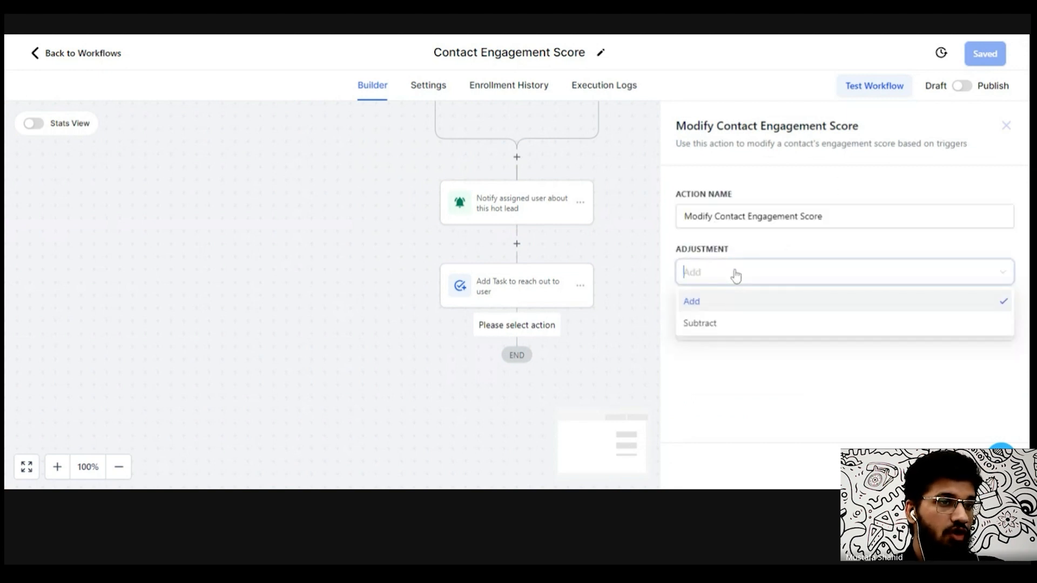
left_click(754, 251)
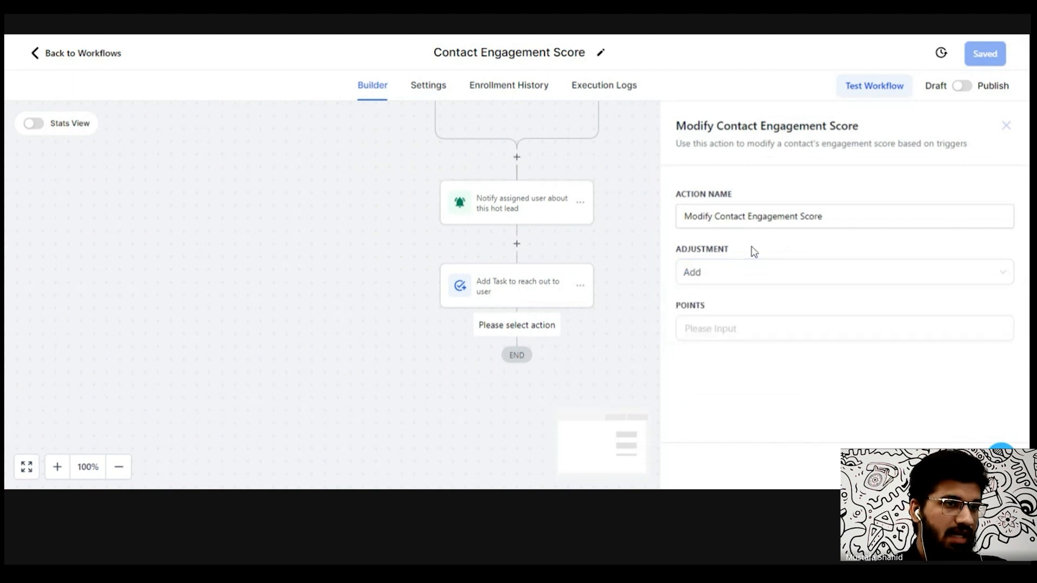
key("Tab")
type("1")
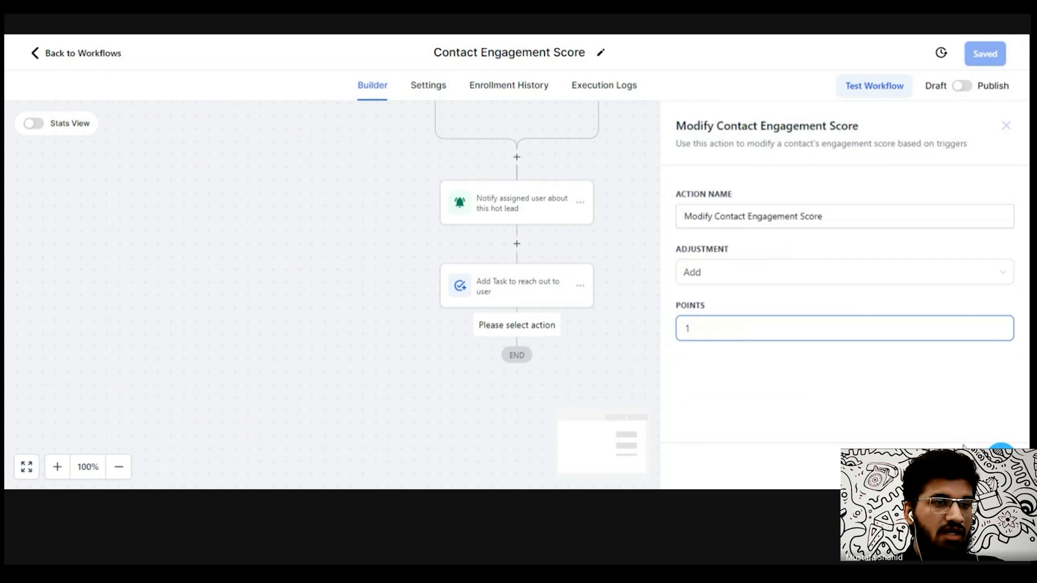
left_click(976, 466)
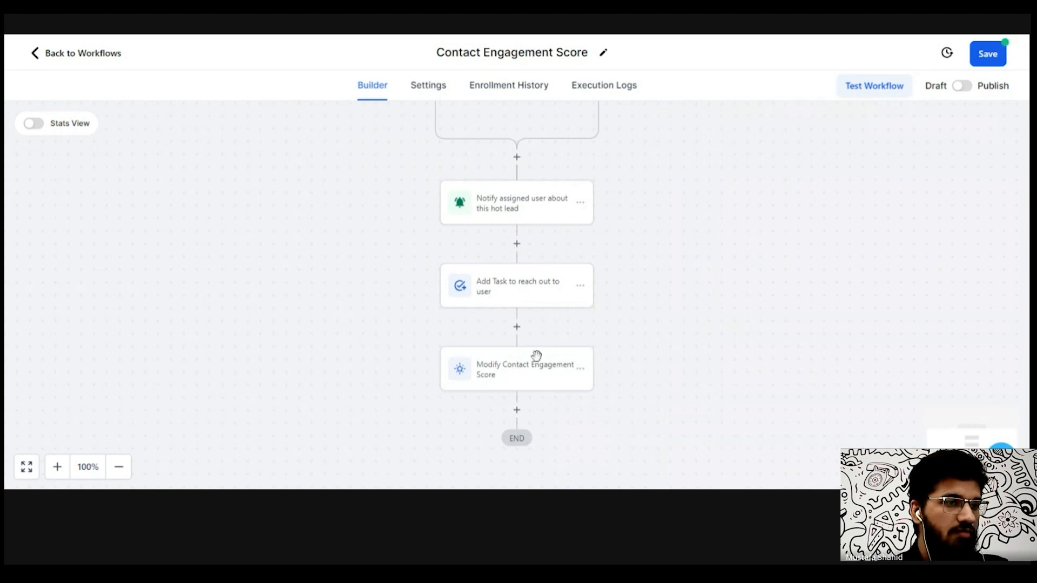
- Delete the newly added Modify Contact Engagement Score action
left_click(580, 369)
left_click(643, 467)
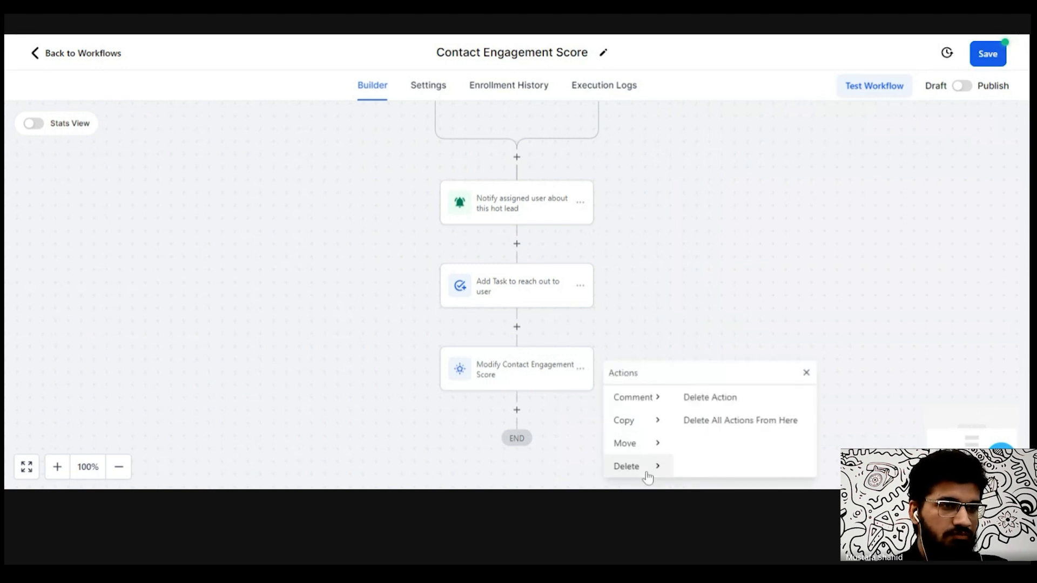
left_click(708, 395)
- Review the workflow's Contact Engagement Score trigger filter and the hot lead notification's title and message
scroll(626, 267, "up", 3)
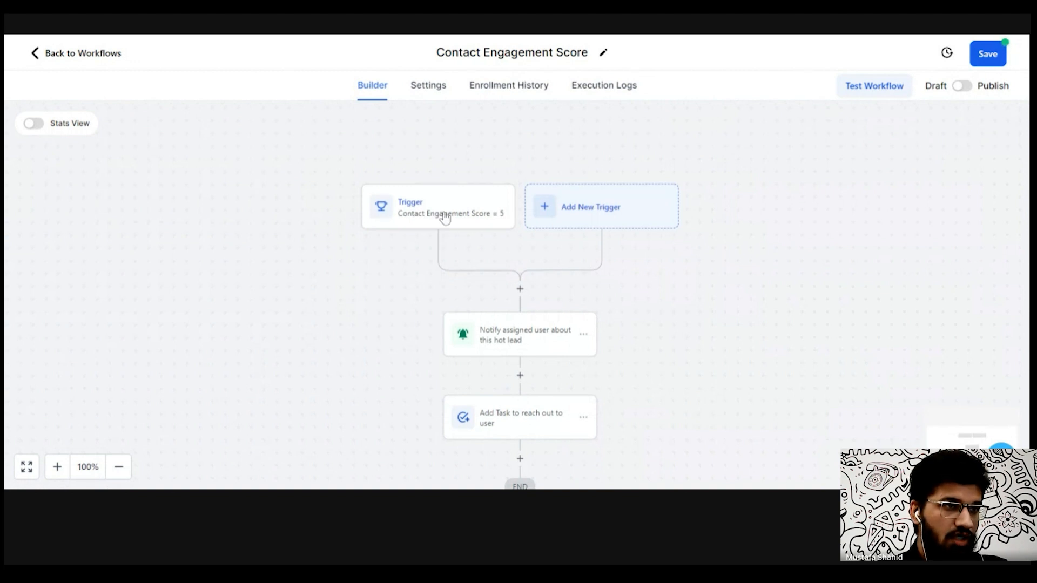
left_click(444, 218)
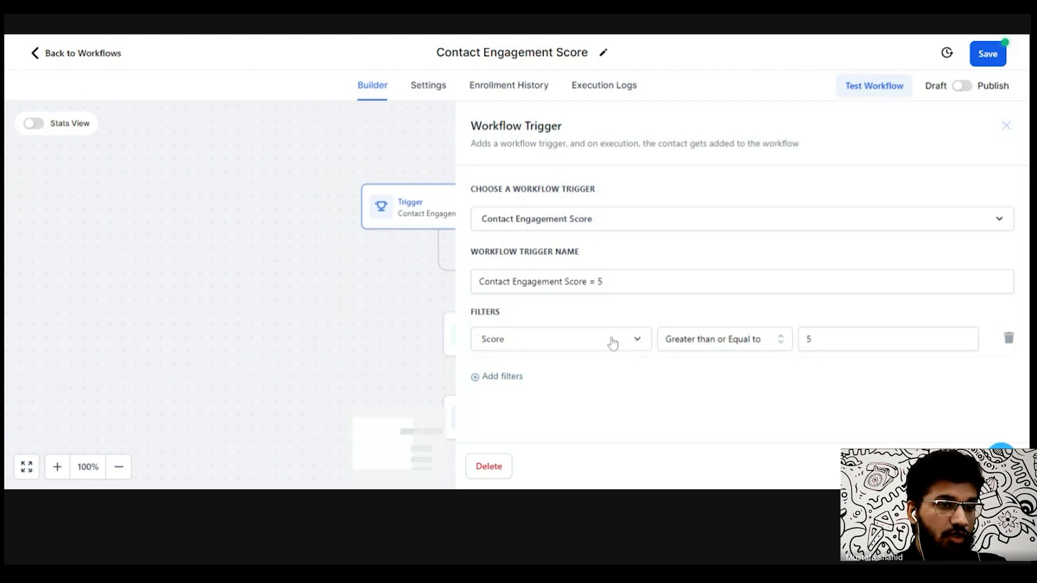
left_click(435, 287)
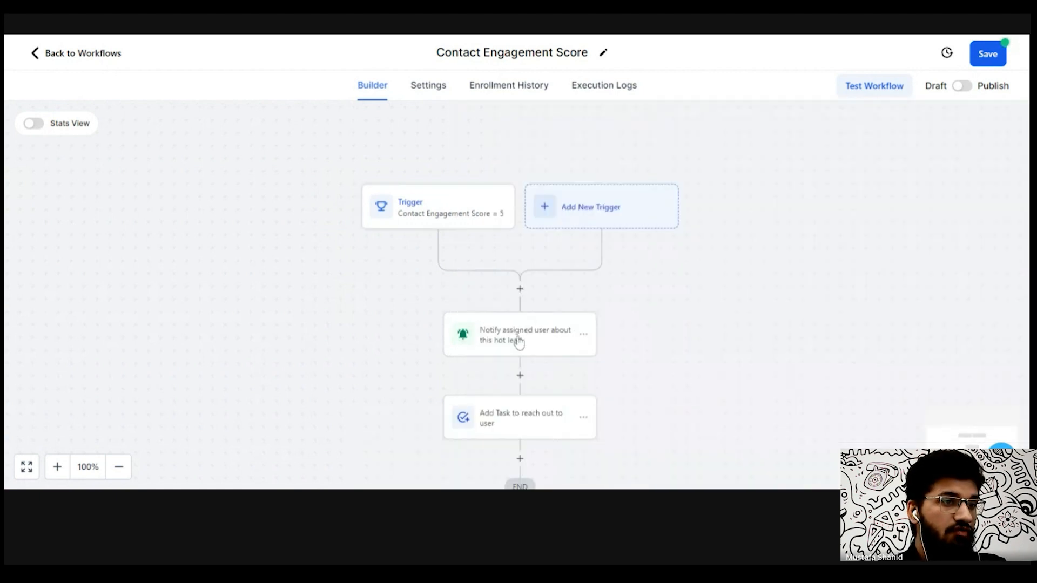
left_click(519, 341)
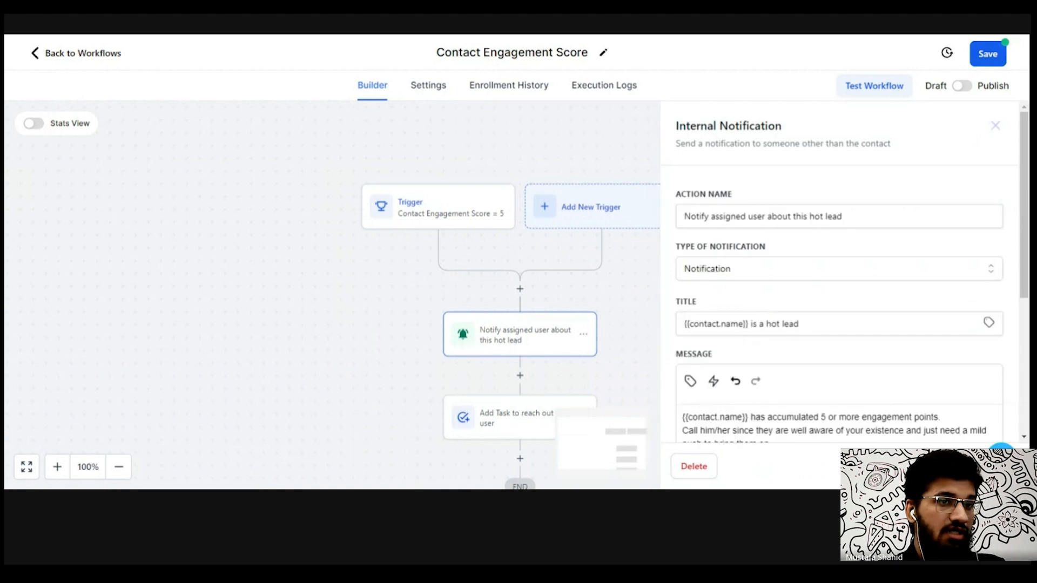
scroll(1021, 205, "down", 5)
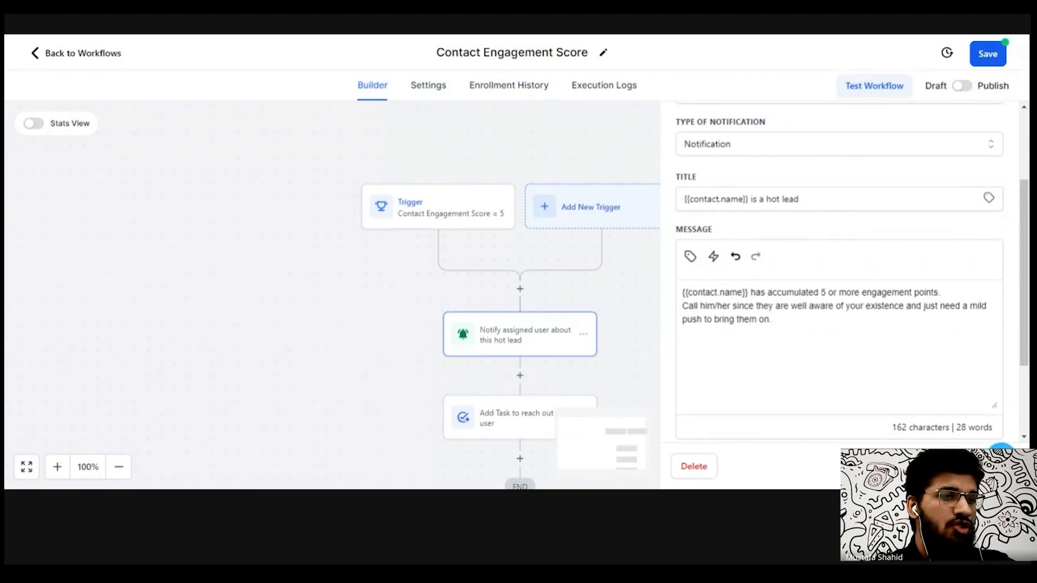
- Review the task action's title, description, assignee and due-in options
scroll(975, 376, "down", 1)
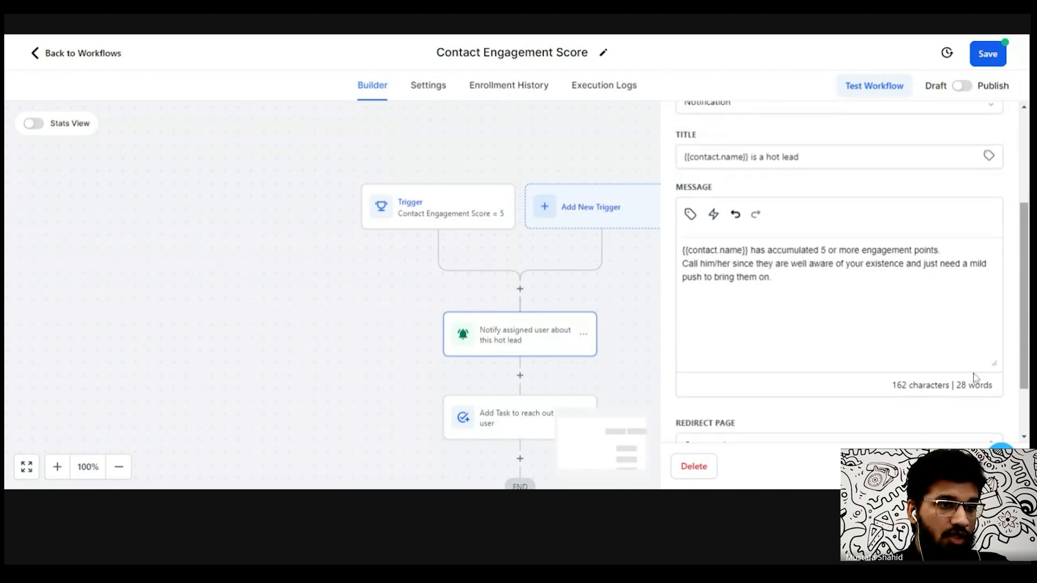
left_click(520, 418)
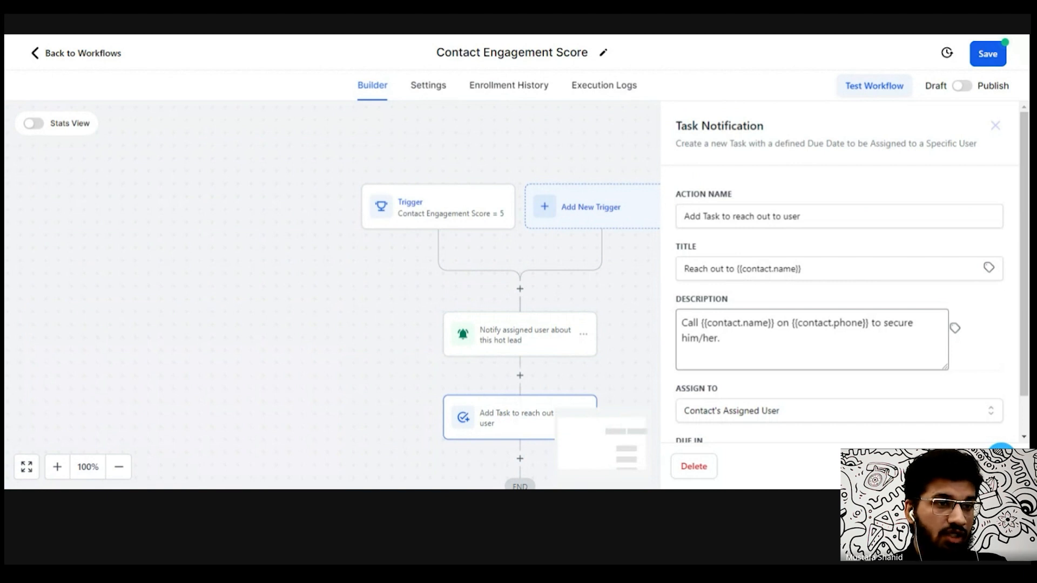
scroll(864, 411, "down", 1)
left_click(864, 419)
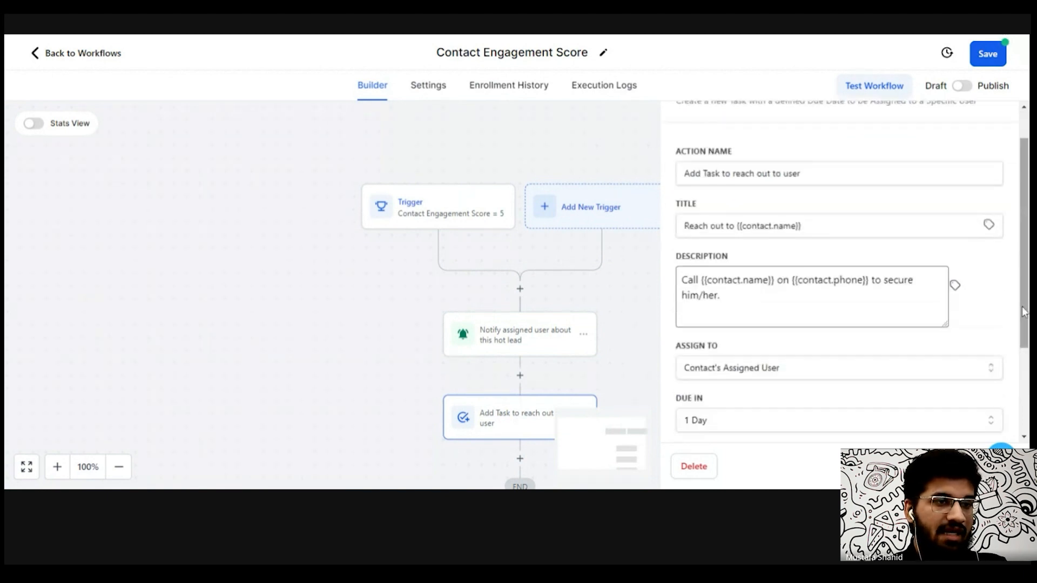
left_click_drag(1025, 321, 1026, 422)
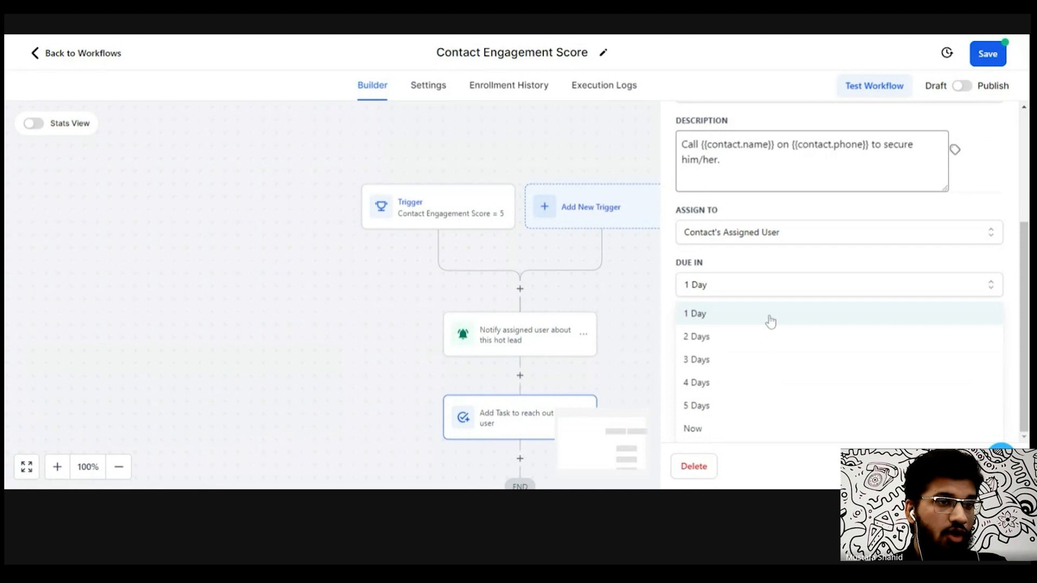
scroll(972, 320, "up", 3)
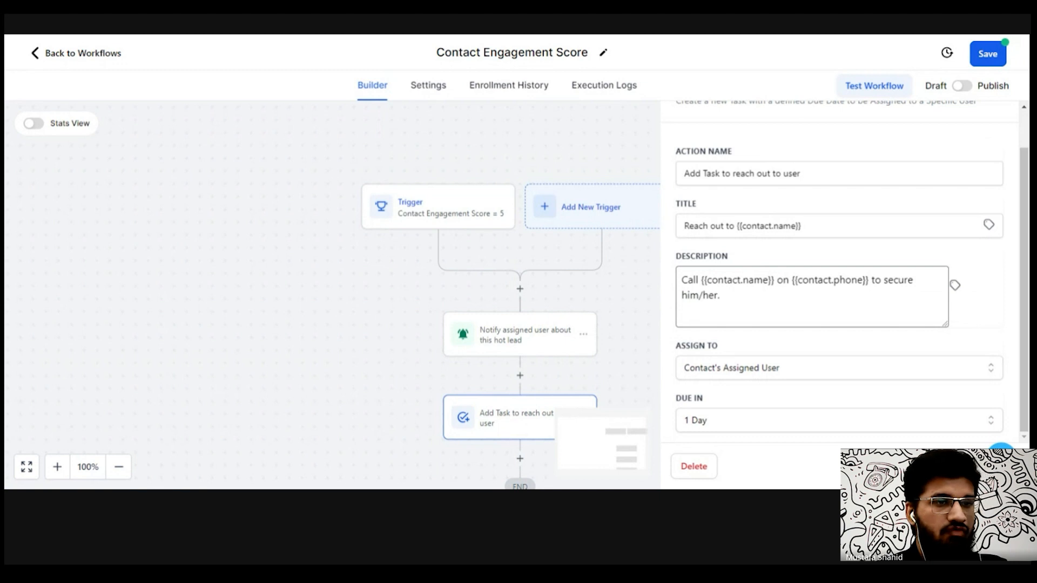
- Return to the workflow list and open the Task Reminder workflow from the second page
left_click(80, 58)
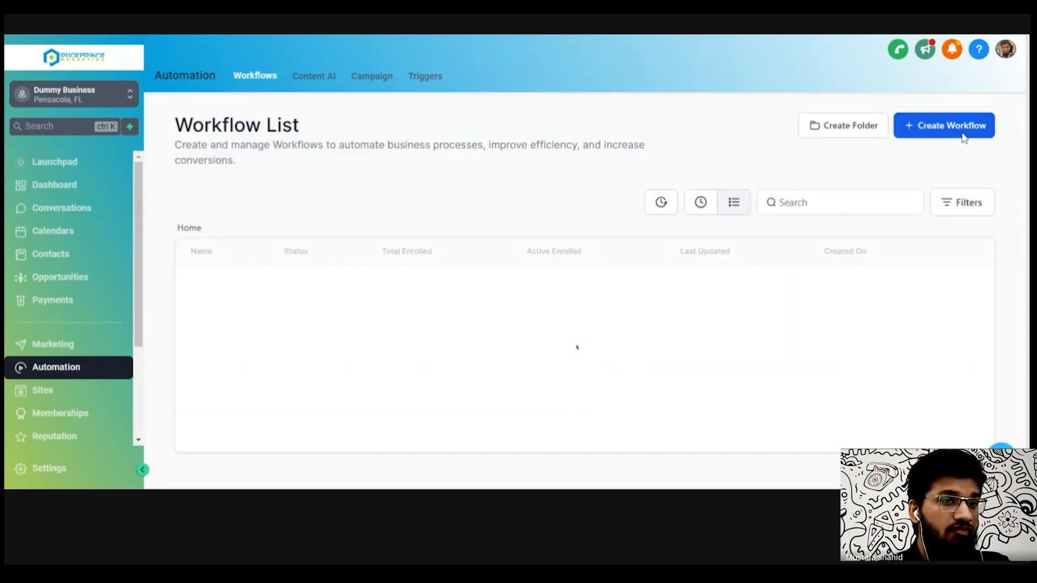
scroll(1020, 219, "down", 2)
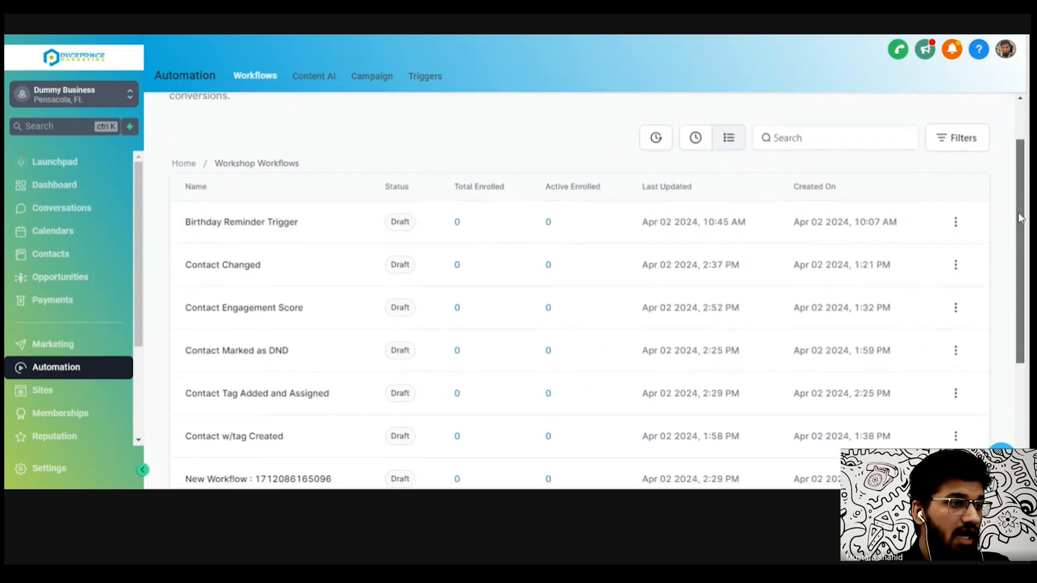
scroll(1021, 219, "down", 3)
scroll(494, 352, "down", 3)
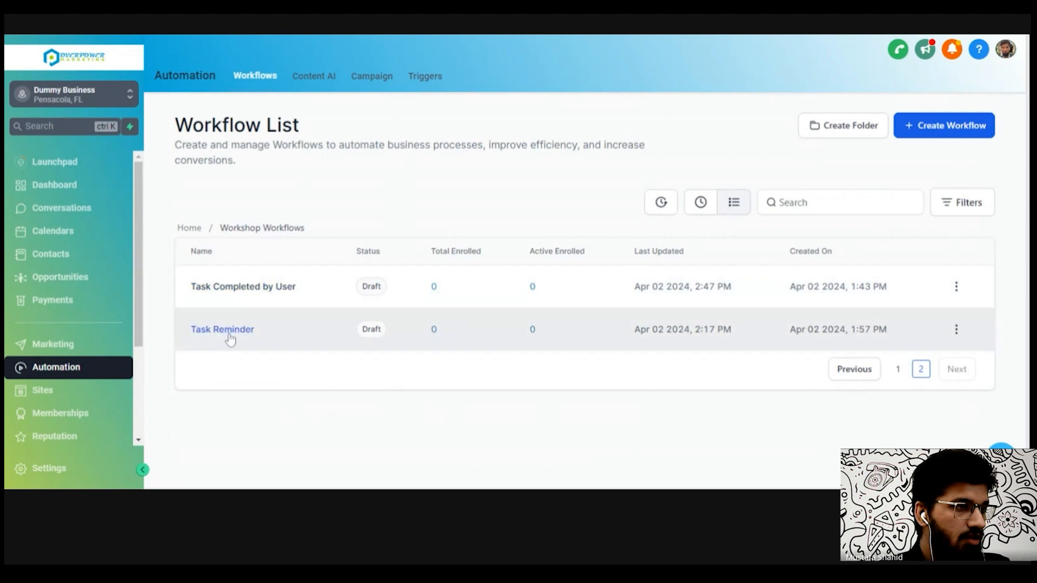
left_click(228, 334)
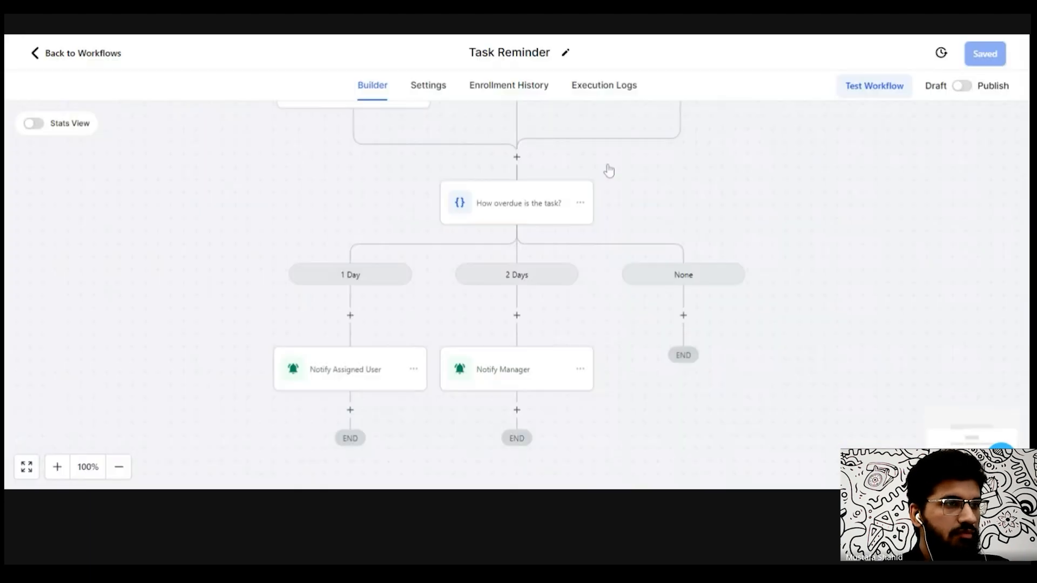
- Review the Task Reminder branches and the Notify Assigned User and Notify Manager notification settings
left_click_drag(710, 166, 719, 247)
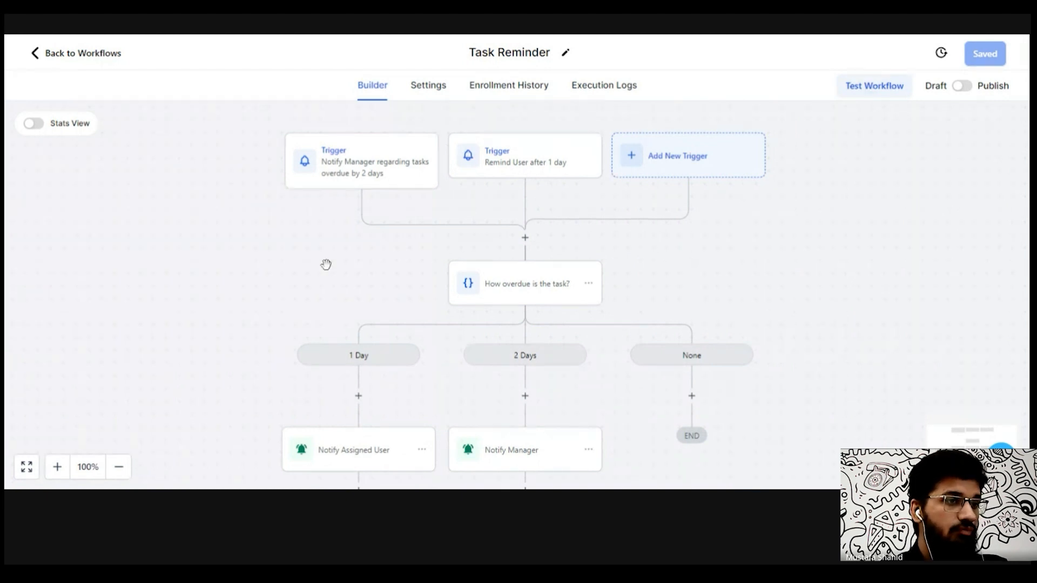
scroll(512, 151, "down", 2)
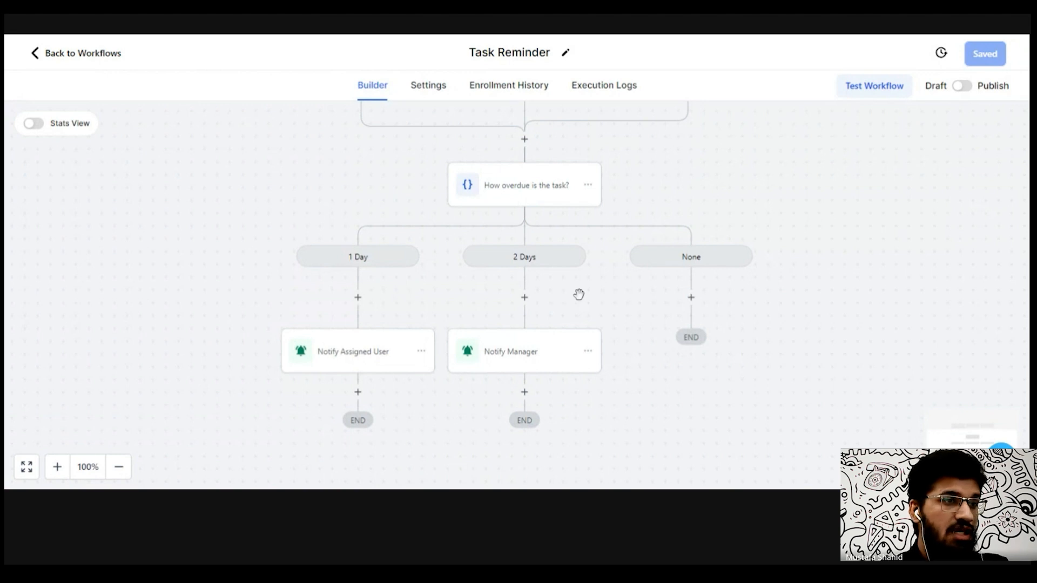
left_click_drag(578, 294, 588, 241)
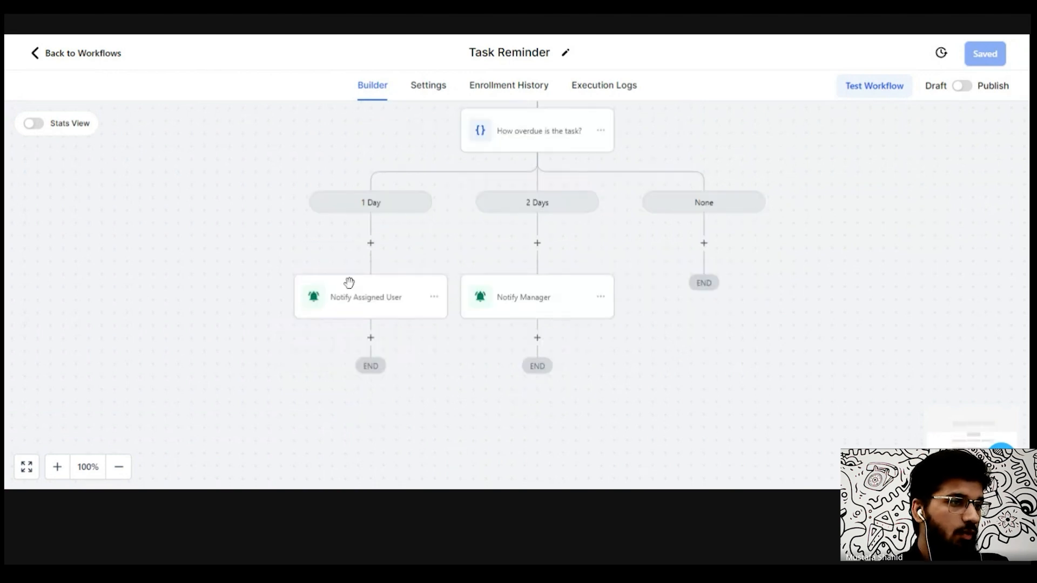
left_click(351, 303)
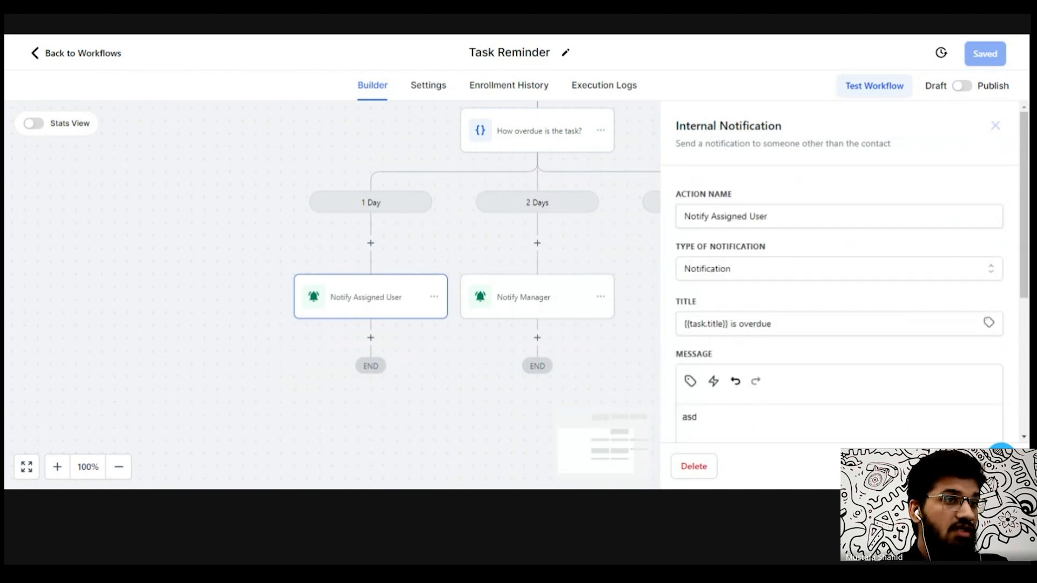
left_click(995, 126)
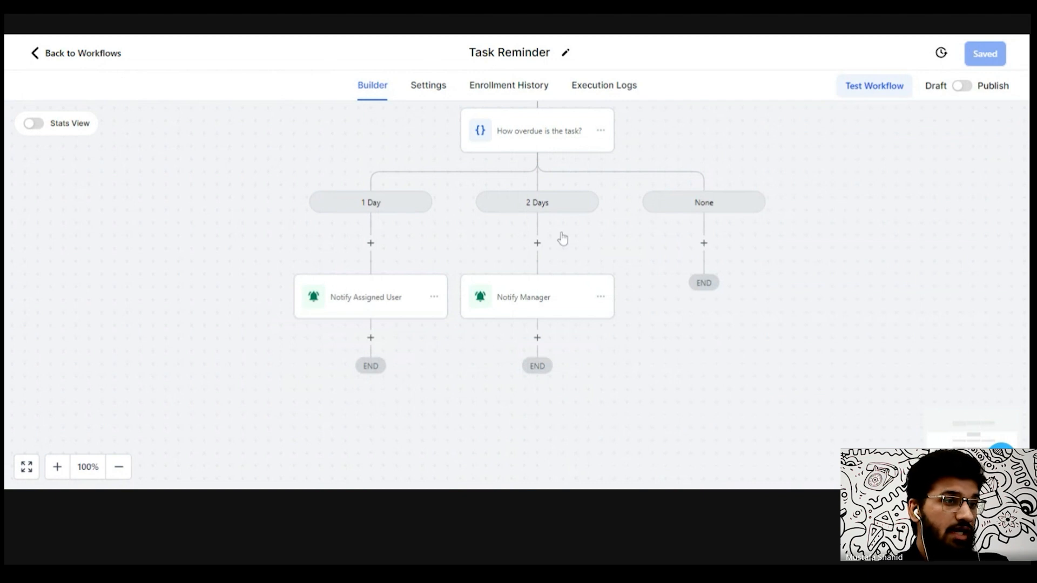
left_click(545, 312)
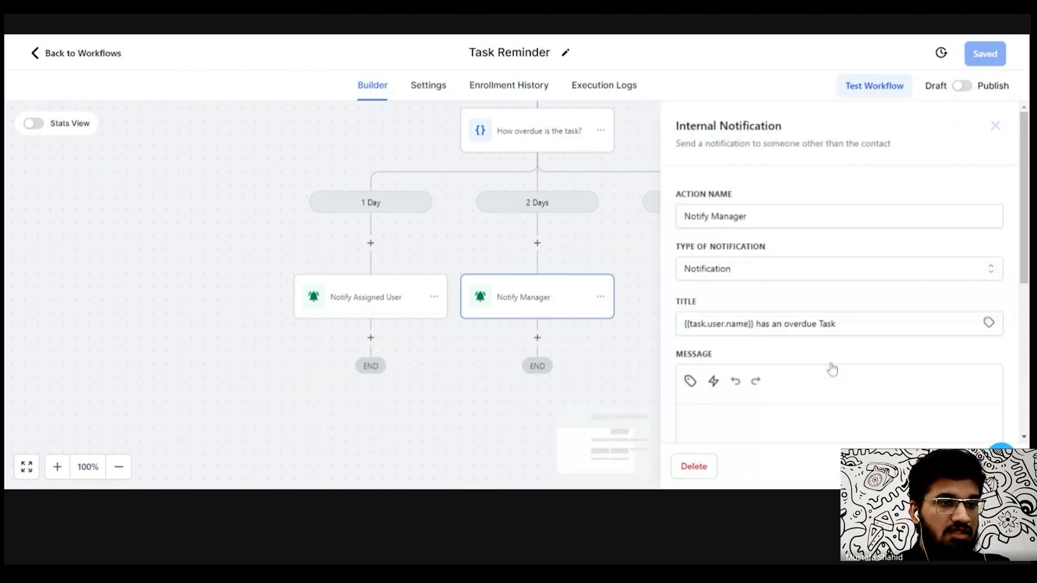
scroll(1027, 197, "down", 3)
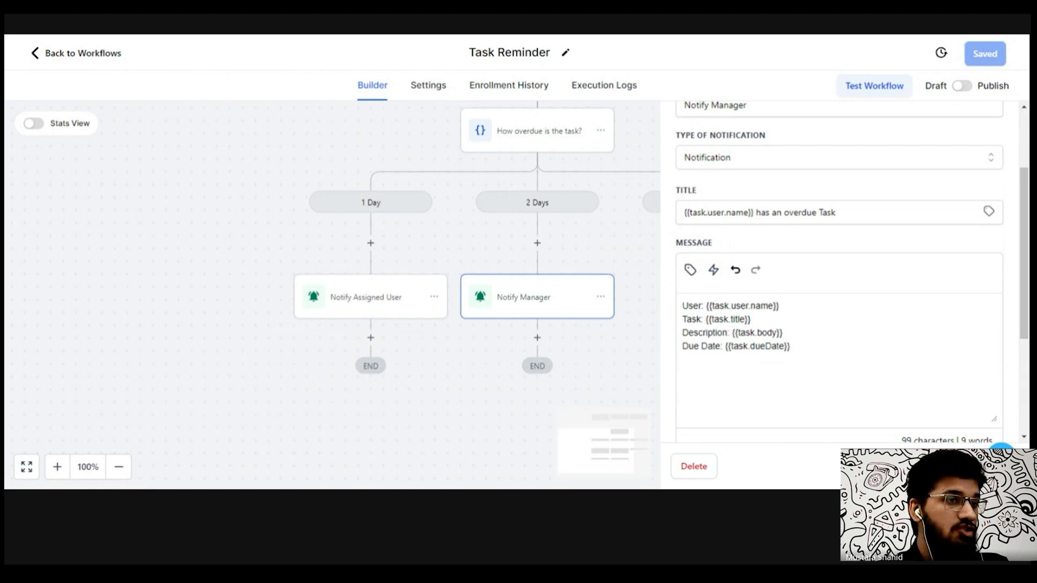
left_click(906, 466)
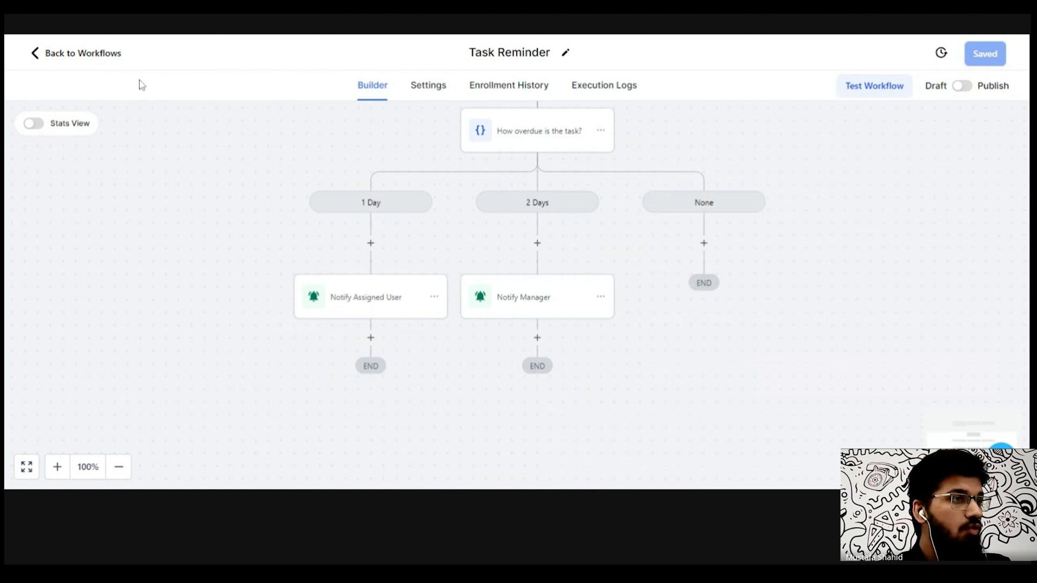
- Go back to the workflow list, view the Schedule Meeting booking page, and return to Automation
left_click(115, 59)
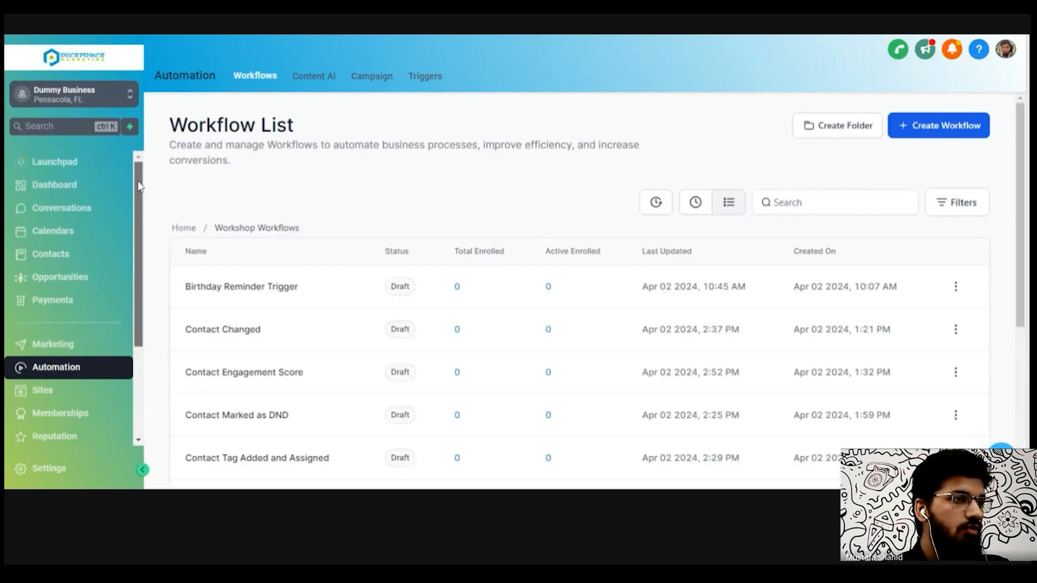
left_click_drag(138, 186, 139, 306)
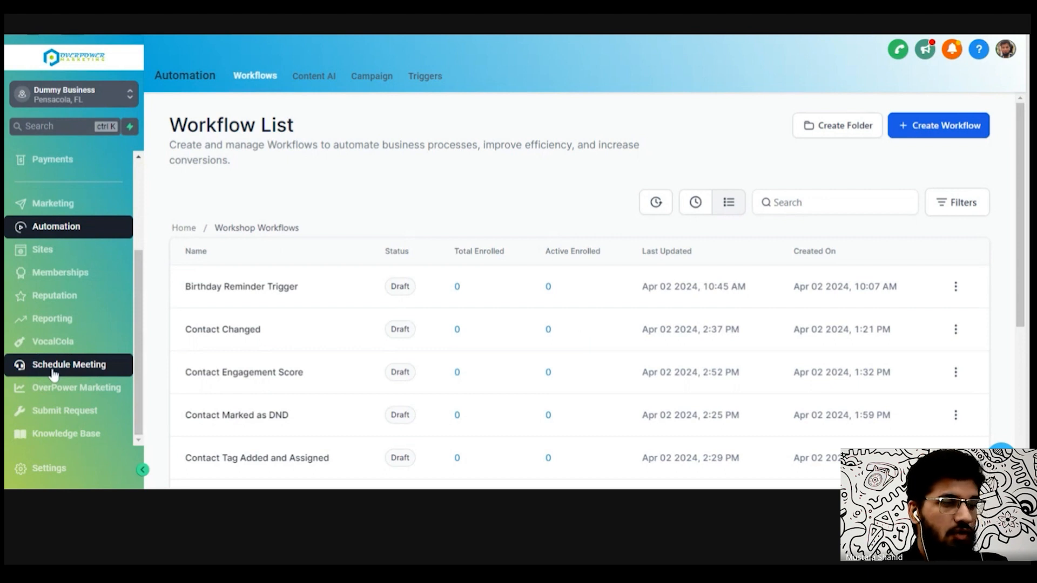
left_click(53, 372)
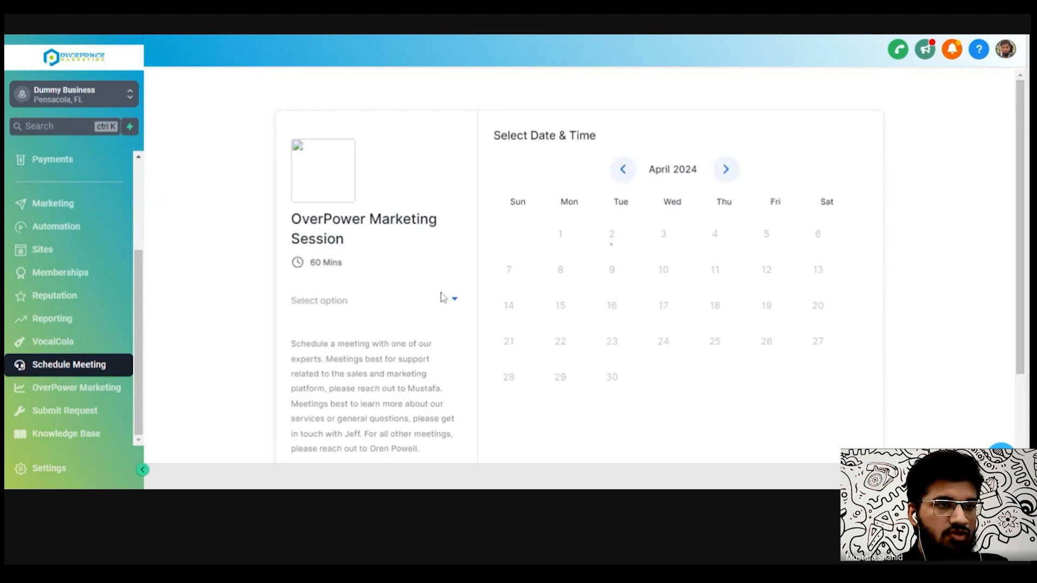
left_click_drag(1021, 185, 1023, 221)
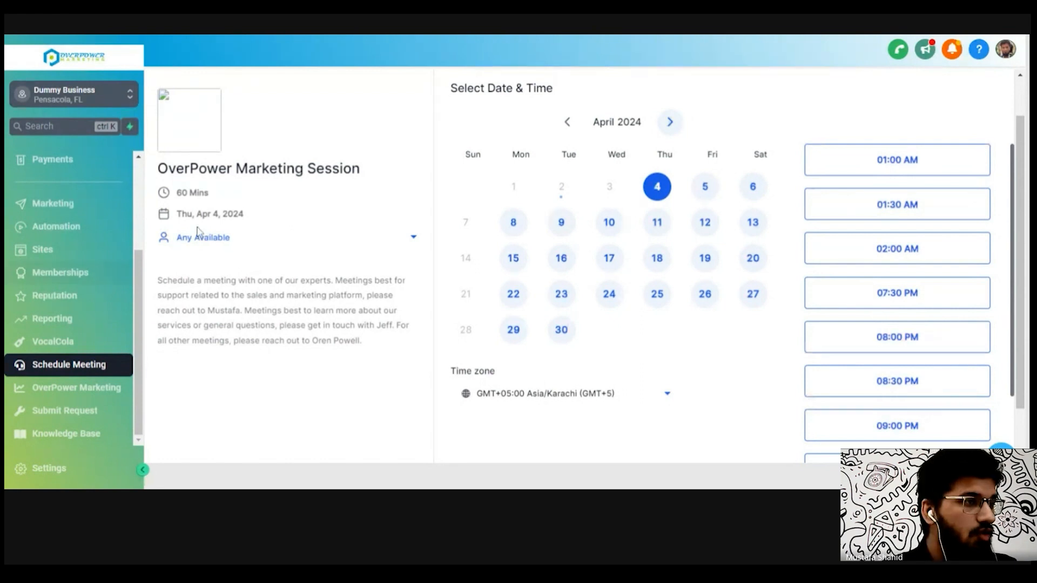
left_click(81, 230)
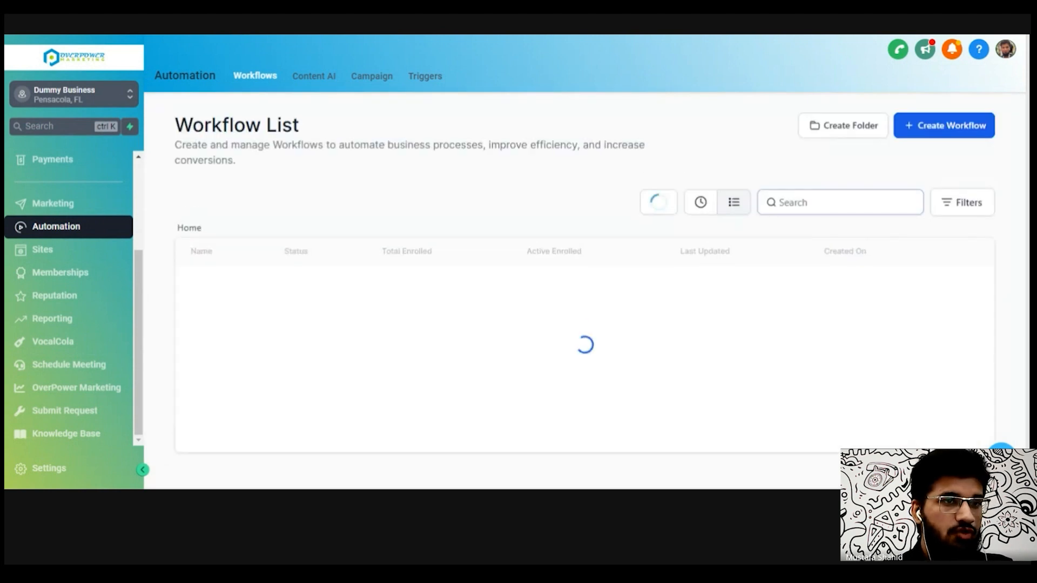
- Create a new workflow from scratch and open the trigger picker for its first trigger
left_click(938, 126)
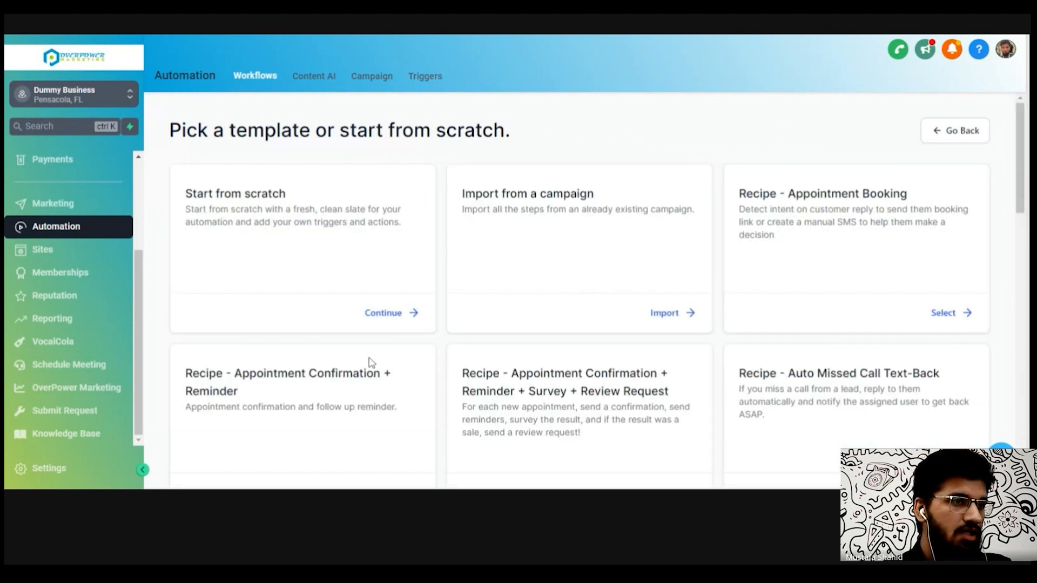
left_click(384, 313)
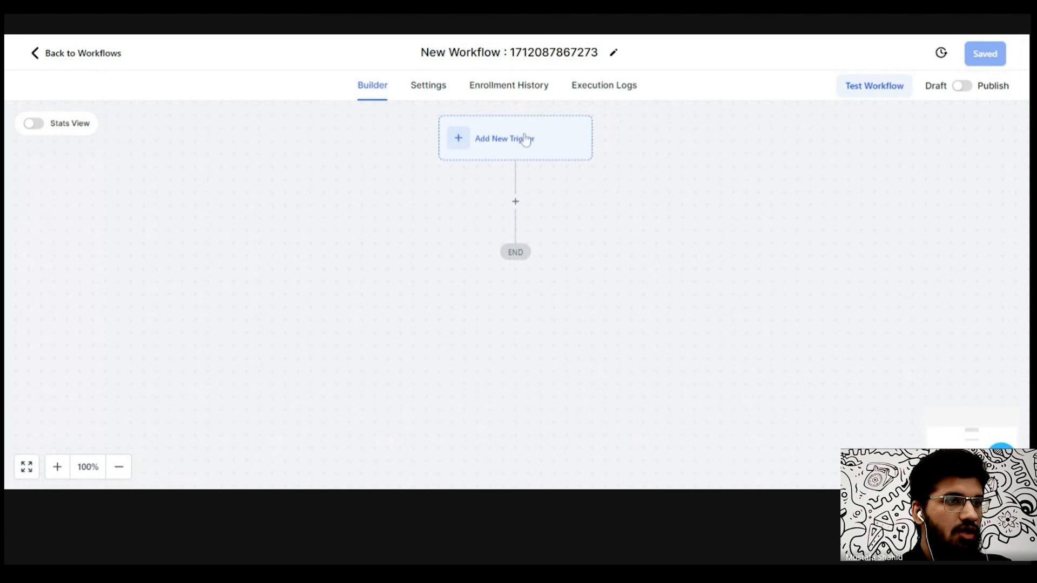
left_click(525, 139)
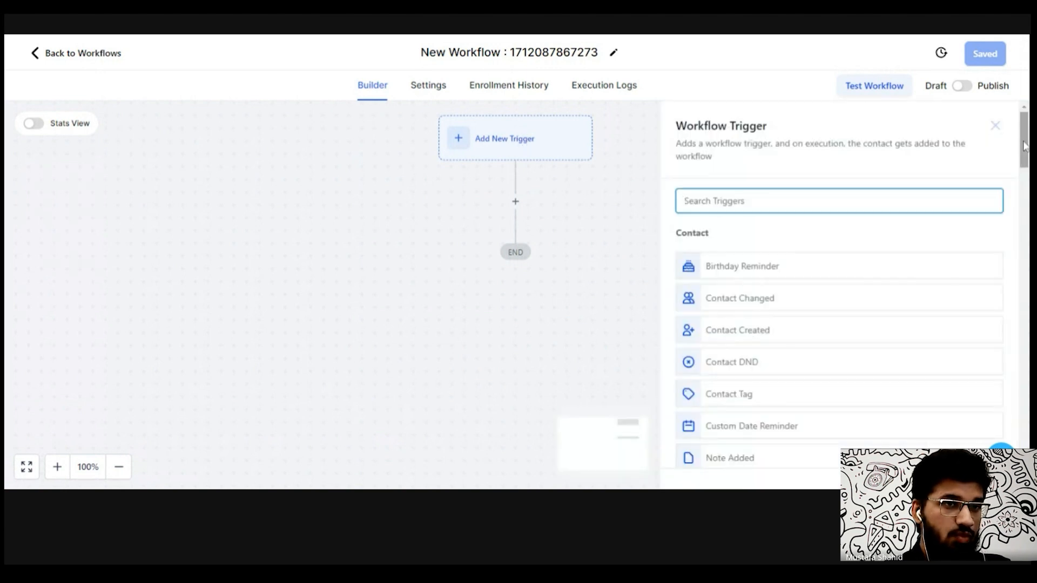
- Browse the contact and event trigger categories available for the new workflow
left_click_drag(1024, 146, 1025, 164)
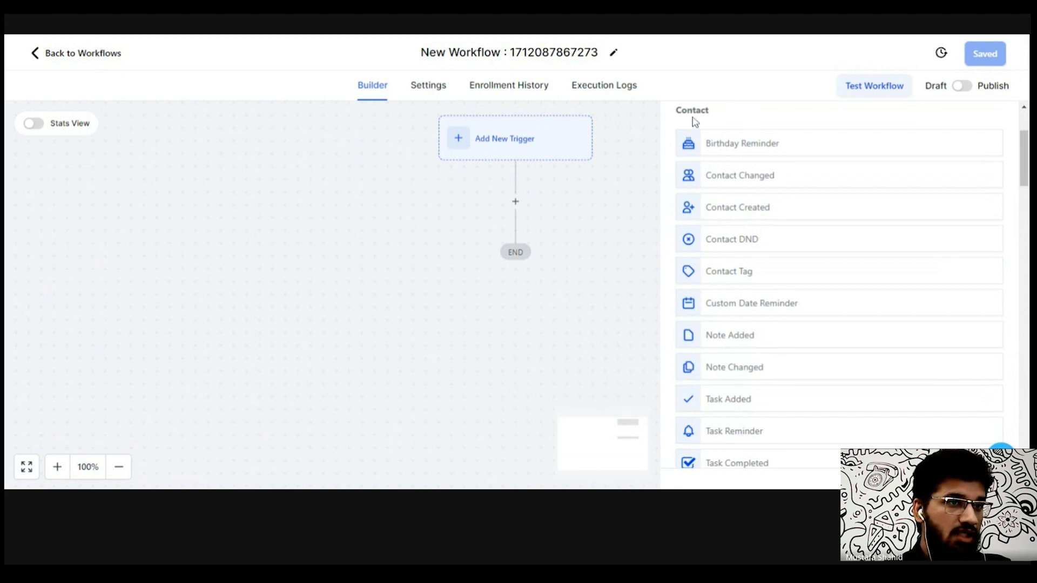
left_click_drag(692, 118, 709, 116)
scroll(713, 118, "up", 1)
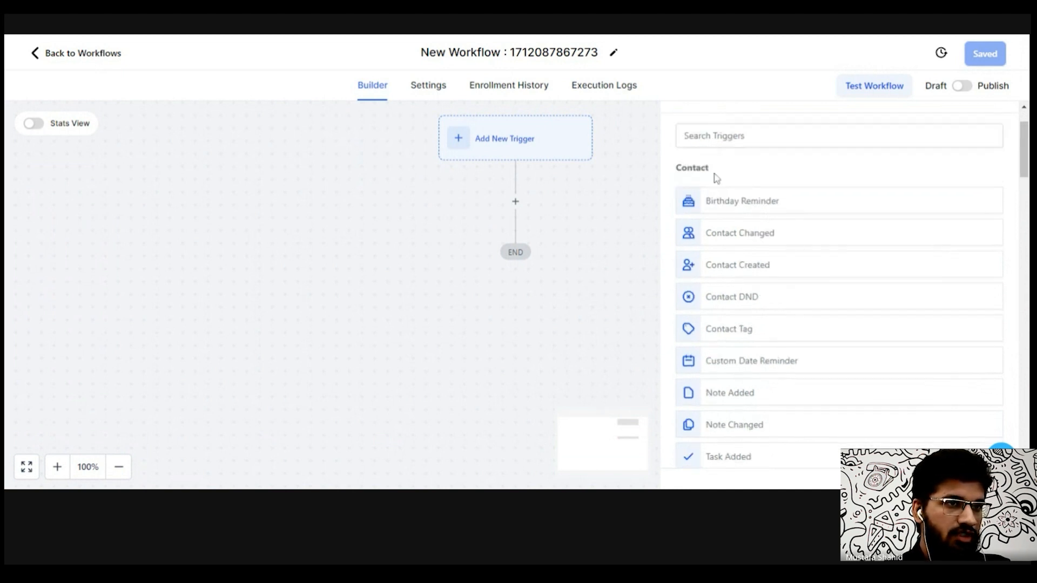
left_click_drag(709, 170, 675, 168)
left_click(750, 175)
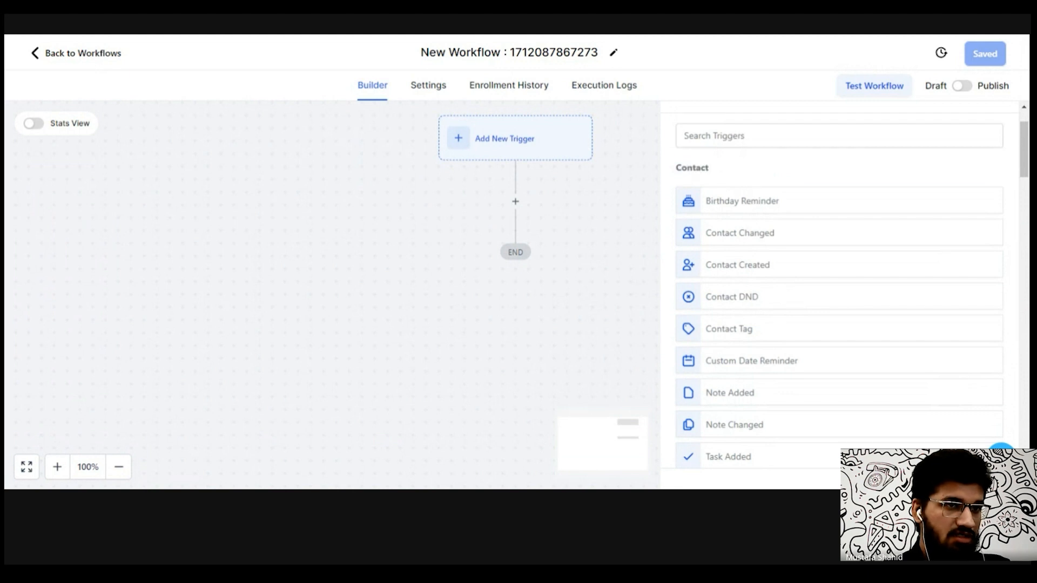
left_click_drag(1023, 166, 1025, 235)
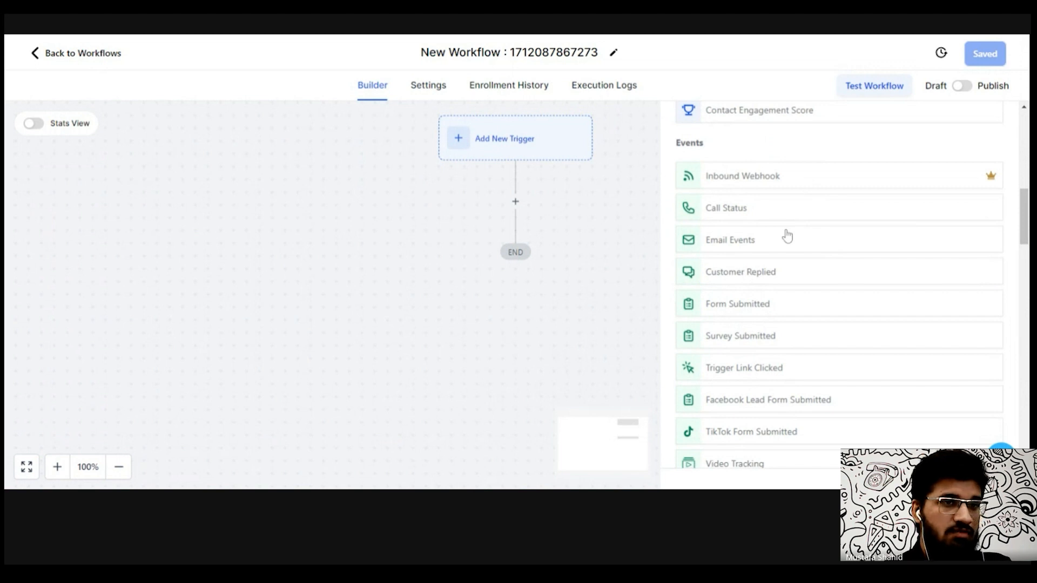
scroll(840, 281, "down", 3)
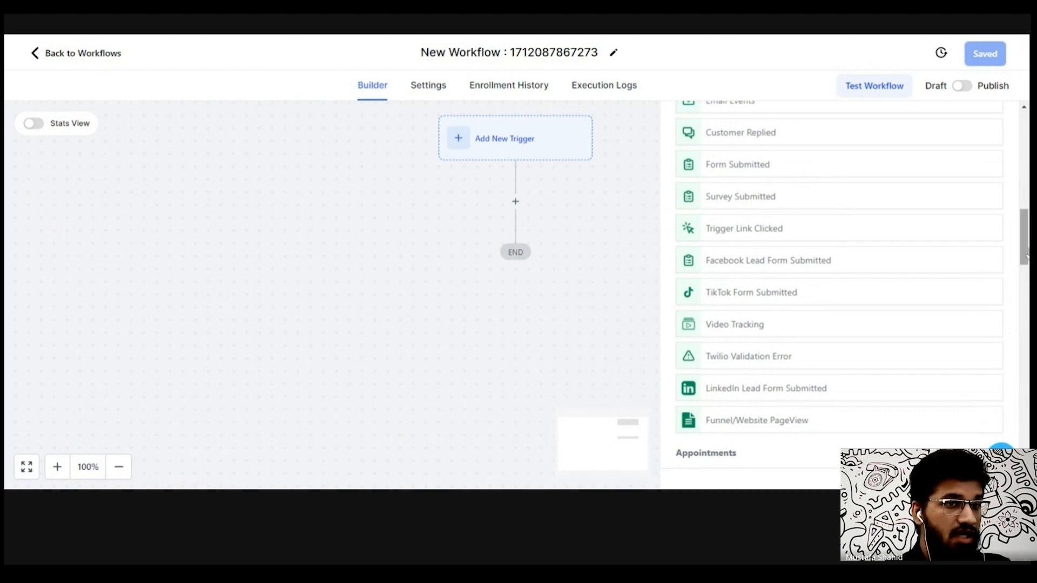
left_click_drag(1026, 243, 1026, 241)
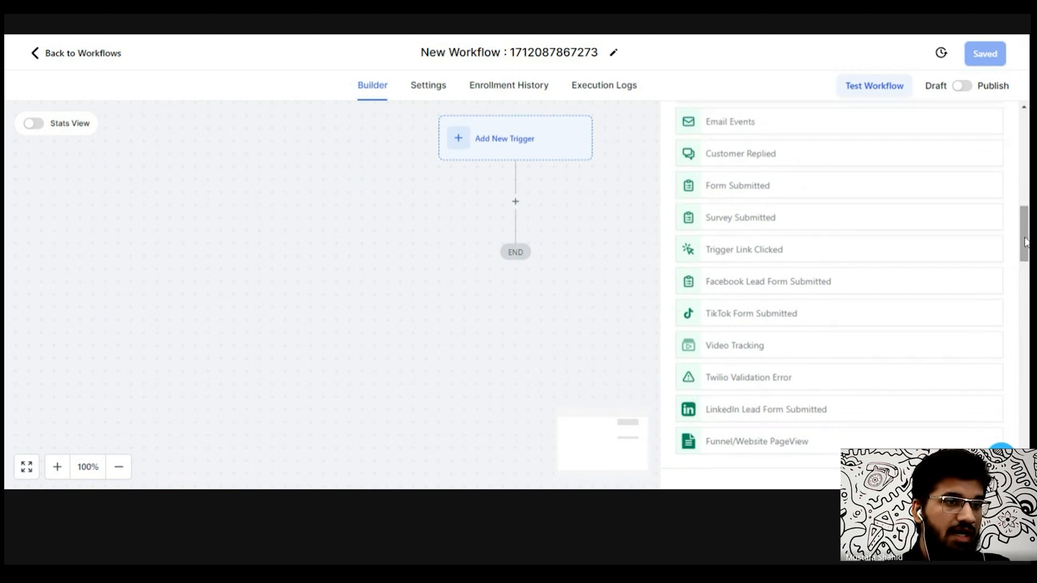